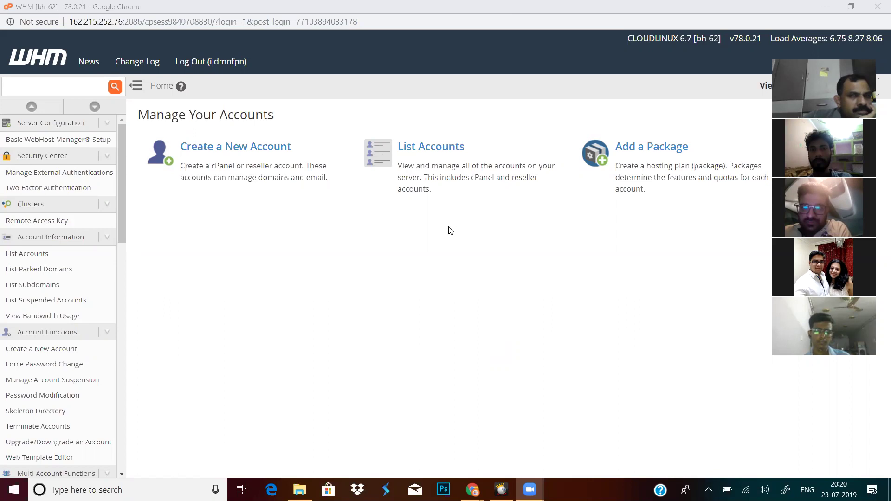
- Open Create a New Account and review remaining limits for the iidmnfpn_09cloudsolutions, Student and iidm_student packages
click(235, 147)
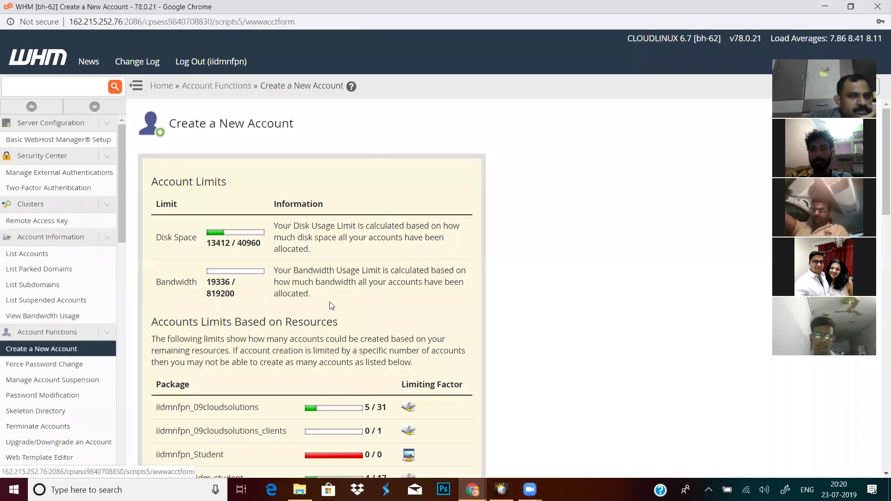
scroll(325, 306, down, 1)
mouse_move(179, 355)
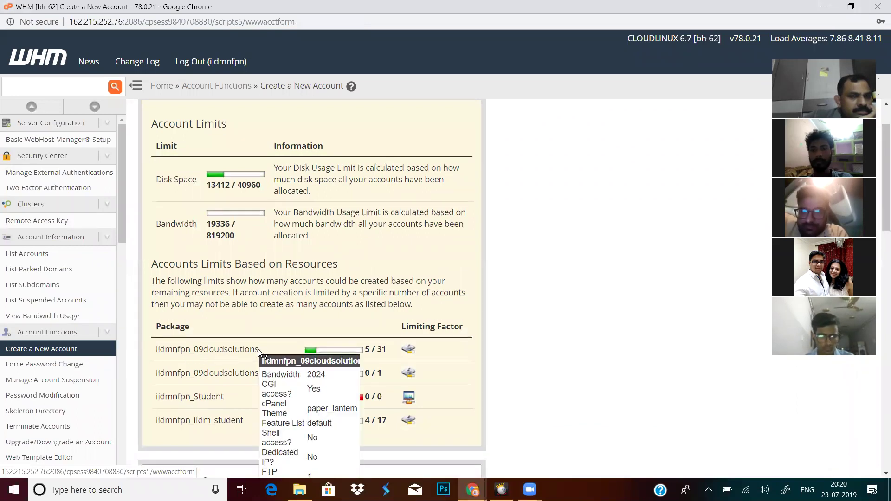
drag(258, 352, 173, 351)
mouse_move(159, 400)
drag(160, 399, 223, 397)
mouse_move(162, 427)
drag(160, 421, 243, 421)
scroll(266, 408, down, 2)
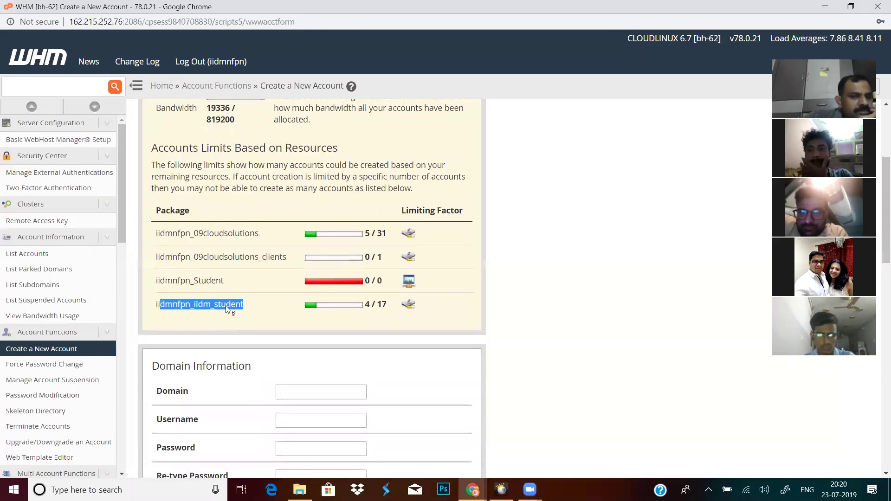
click(253, 308)
drag(253, 309, 156, 306)
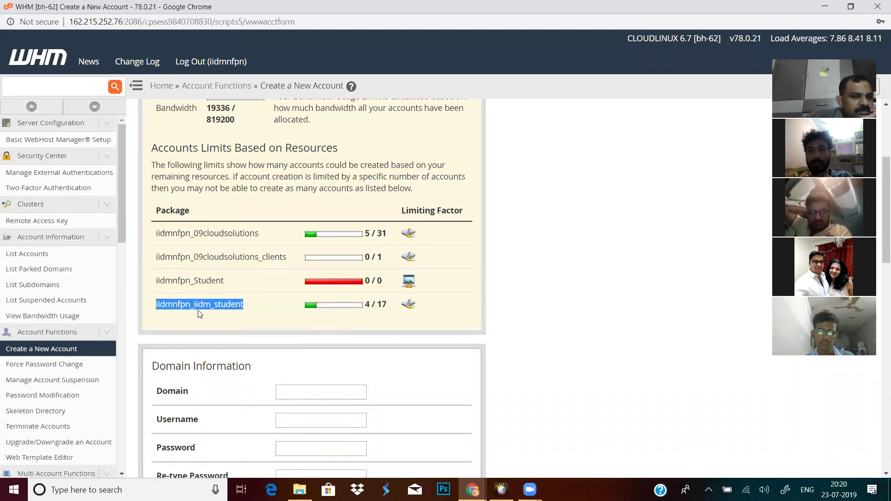
click(279, 308)
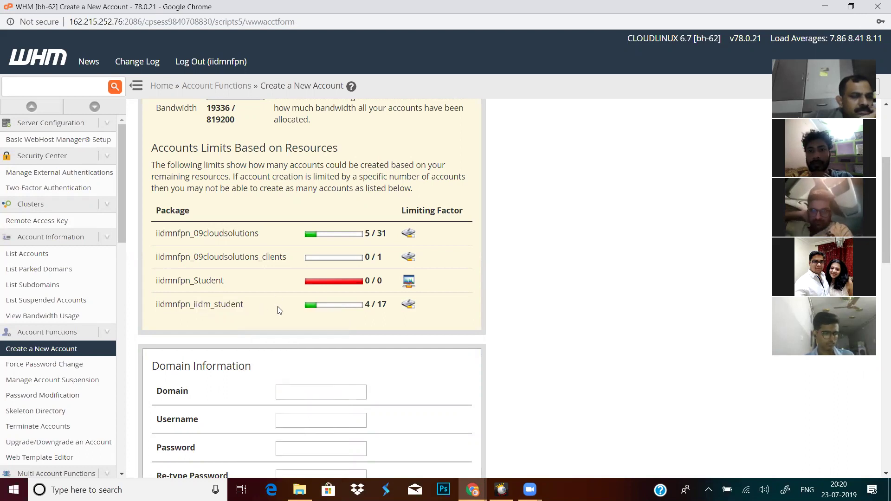
click(300, 395)
text(http://luxeryspares.com)
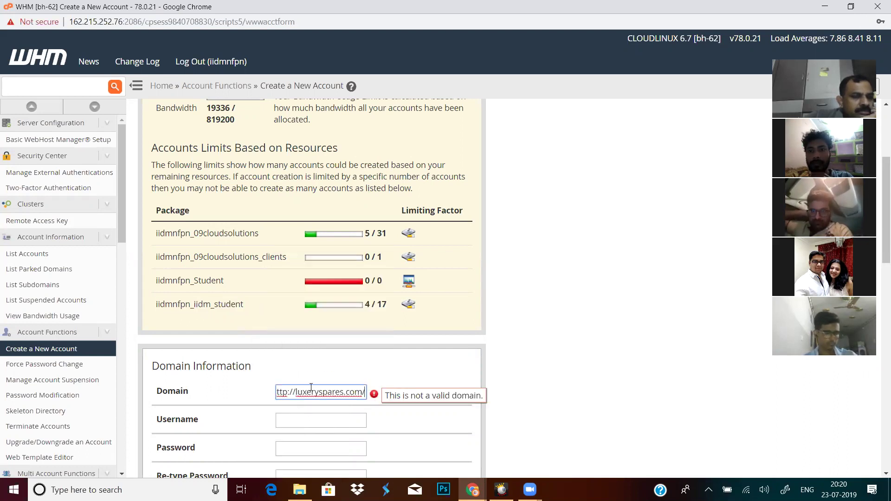
click(351, 381)
click(301, 392)
key(shift+Home)
key(BackSpace)
key(BackSpace)
click(374, 375)
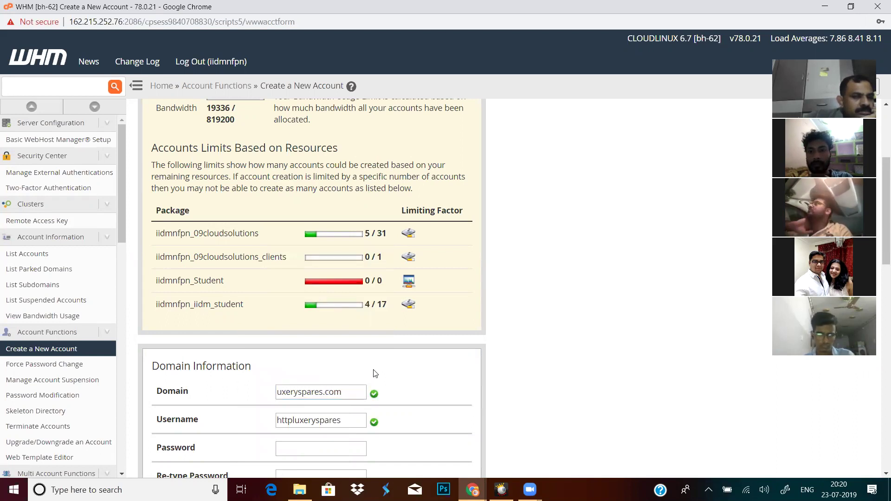
scroll(394, 362, down, 2)
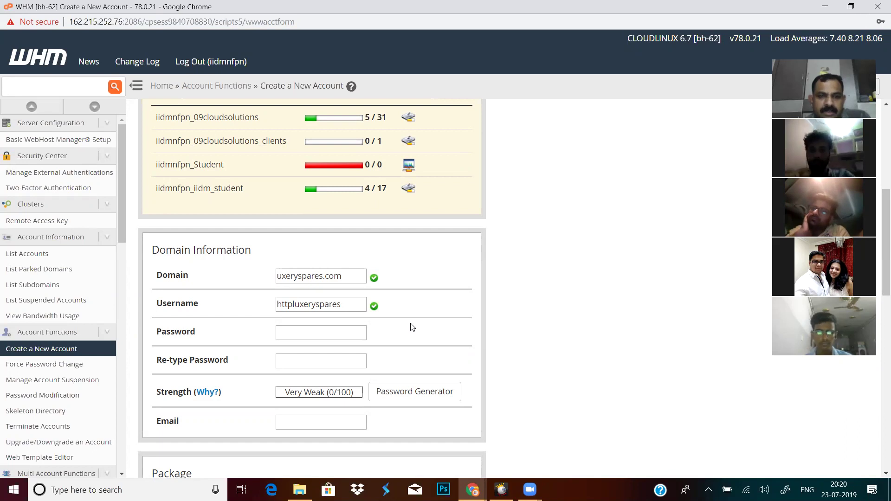
click(349, 276)
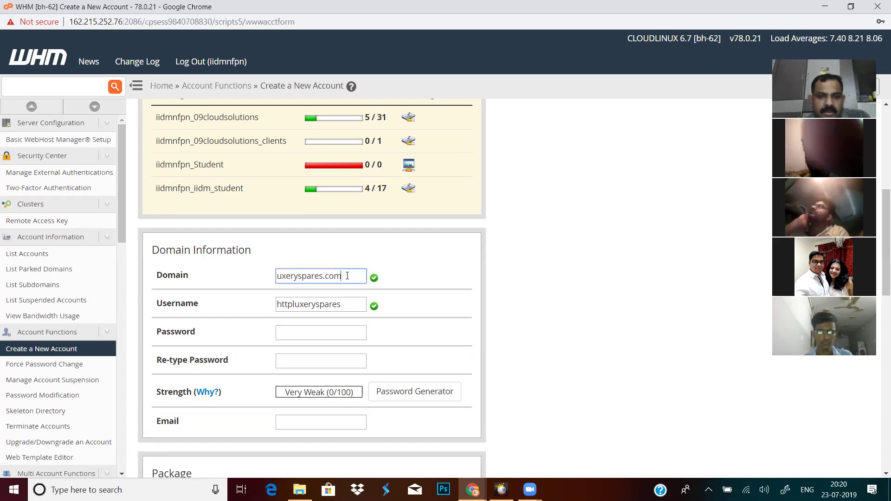
drag(277, 279, 276, 278)
key(Delete)
click(426, 273)
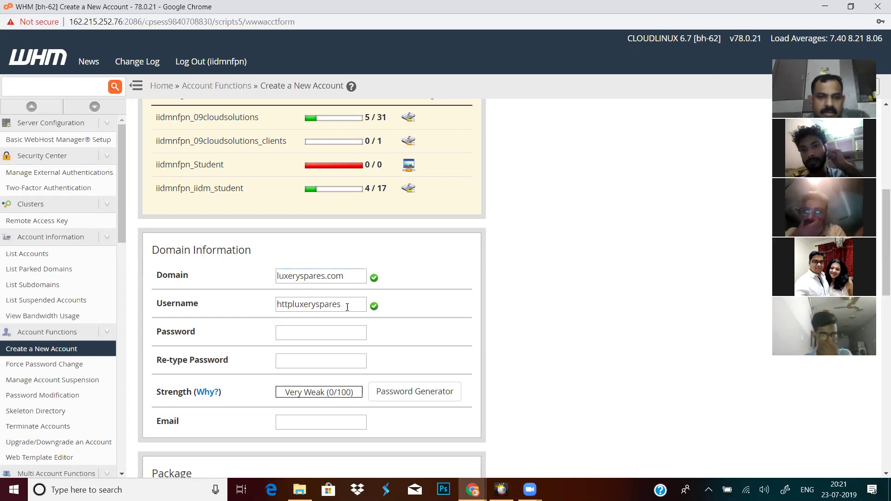
click(206, 304)
text(g)
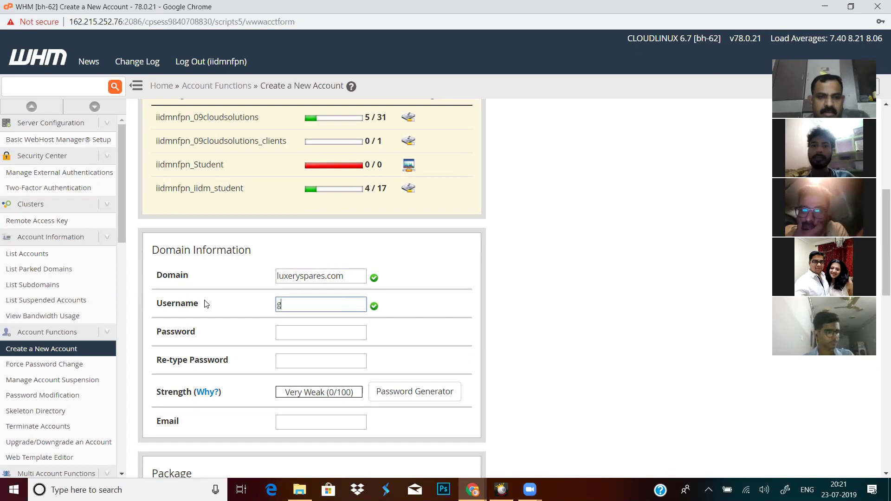
text(aurav)
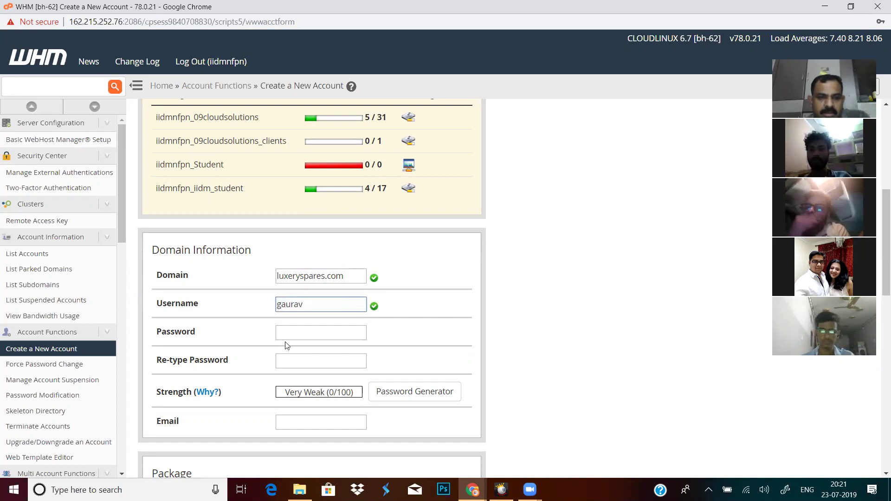
- Enter and confirm the account password, rated Very Strong (87/100)
click(297, 333)
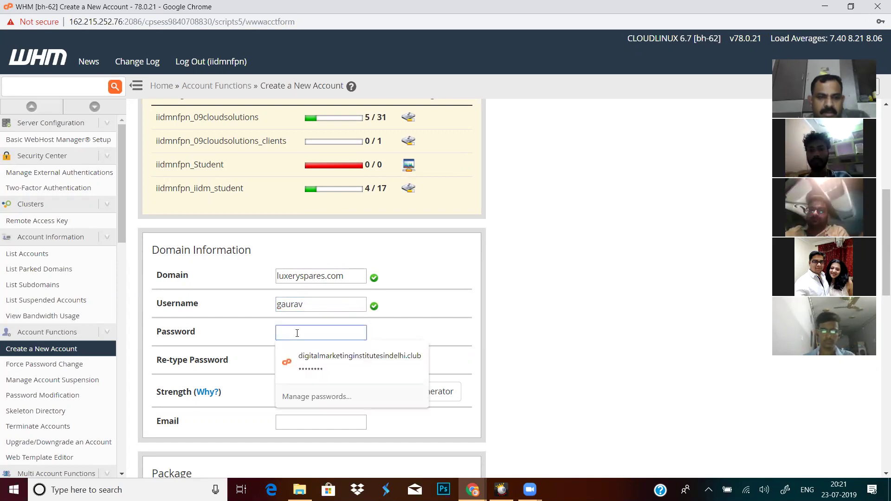
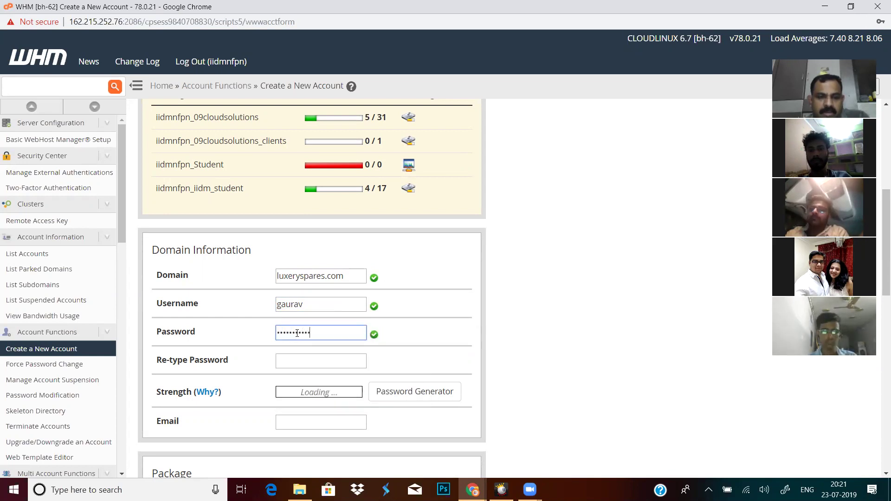
click(302, 361)
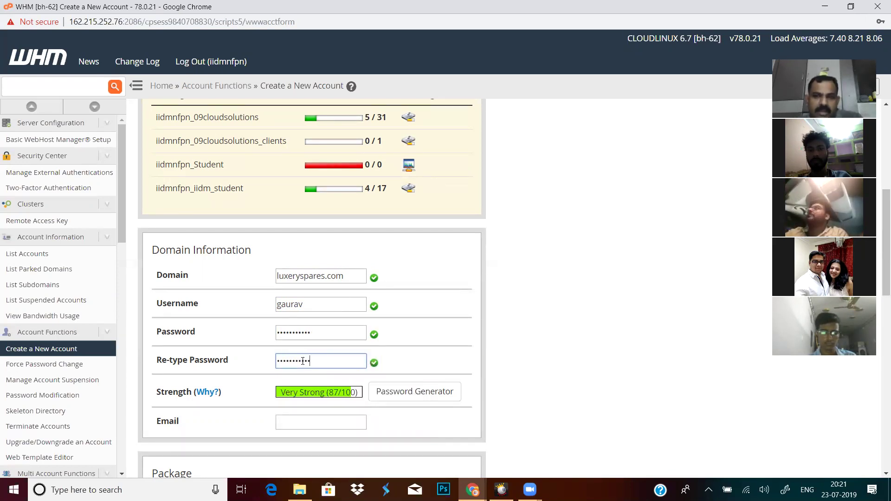
click(553, 323)
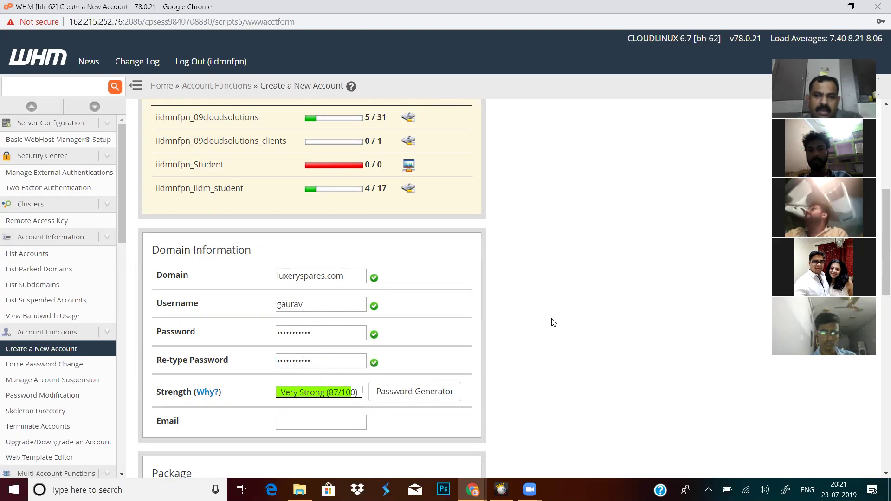
scroll(554, 322, down, 3)
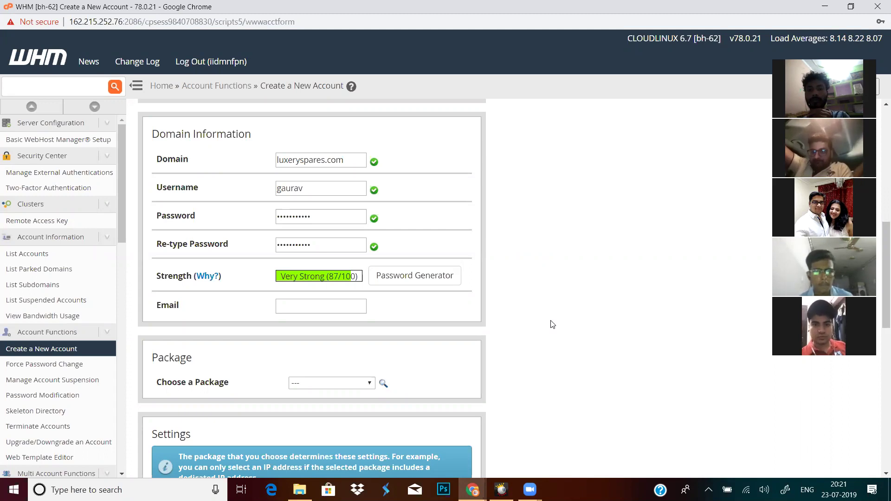
- Type the contact e-mail address into the Email field, then select the misspelled domain luxeryspares.com
click(329, 304)
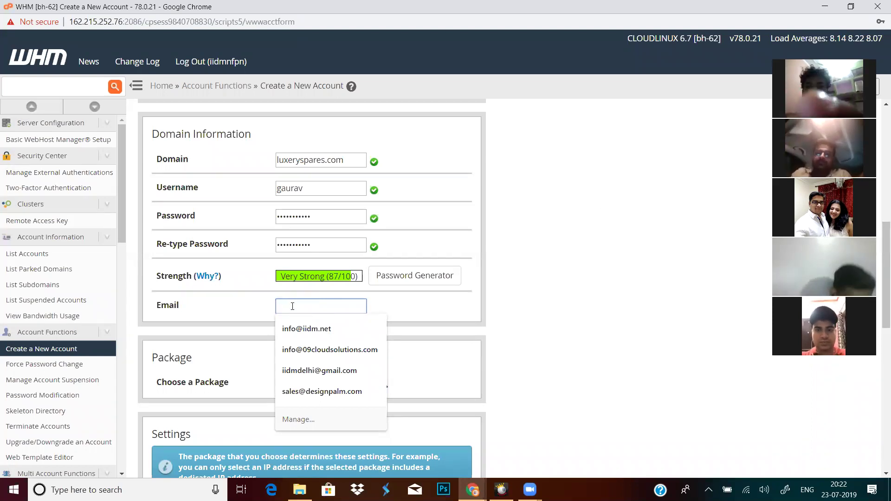
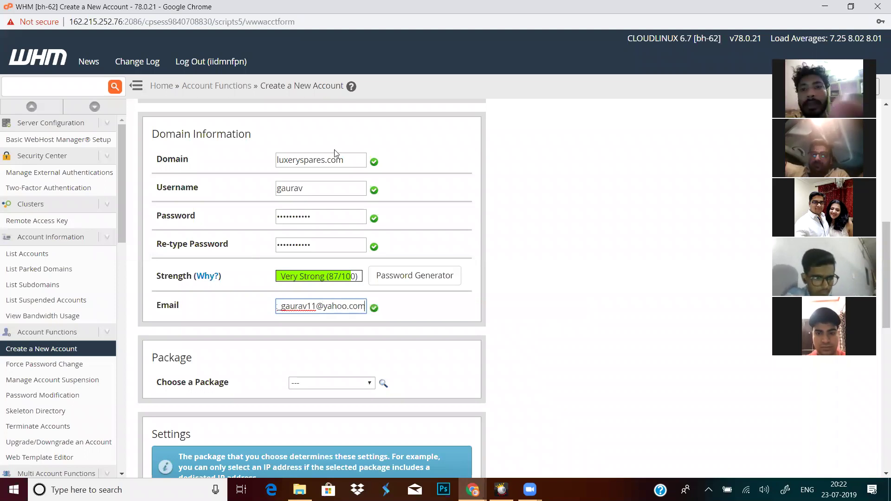
drag(349, 162, 247, 162)
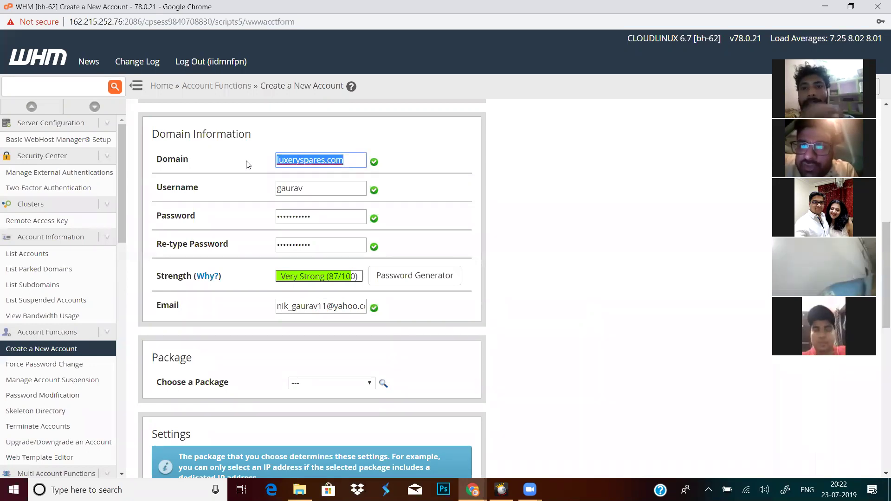
- Correct the domain spelling from luxeryspares.com to luxuryspares.com
click(303, 160)
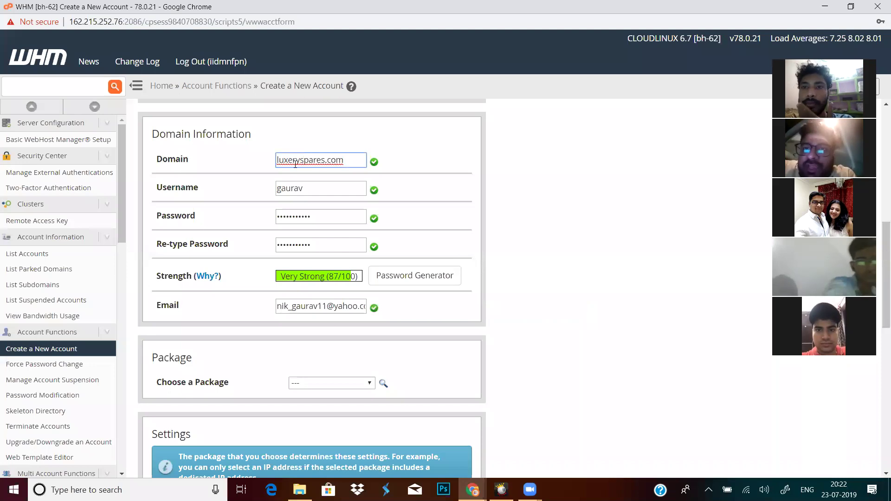
click(289, 159)
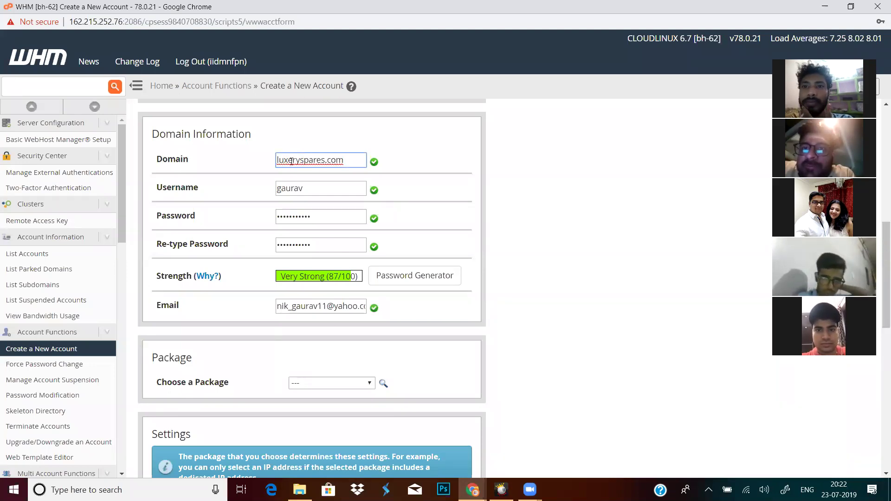
key(BackSpace)
text(u)
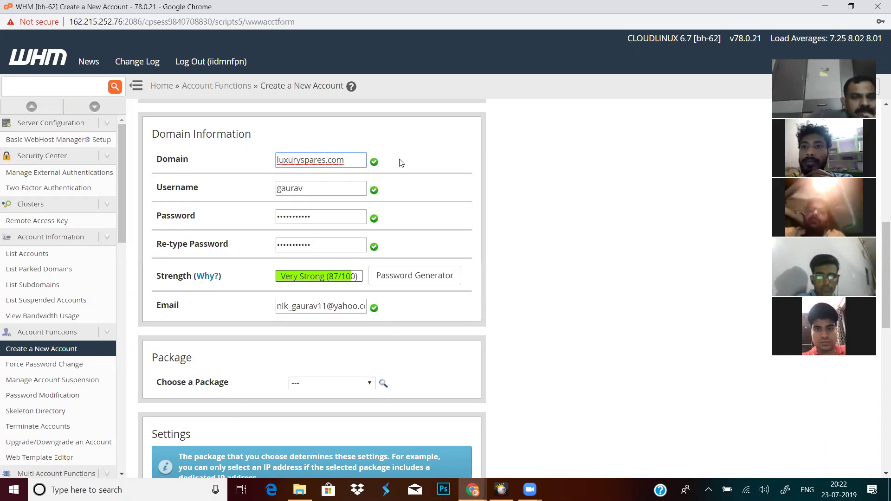
click(413, 157)
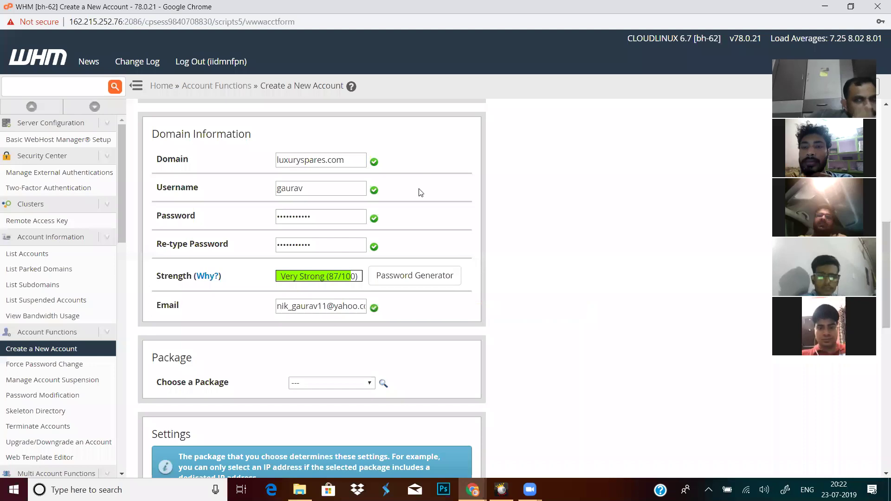
- Recheck the end of the contact e-mail address so it stays validated
click(303, 310)
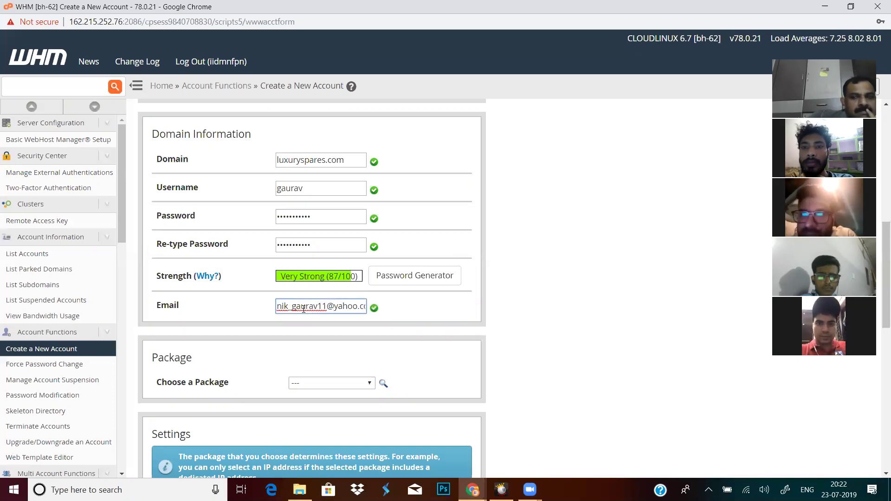
key(End)
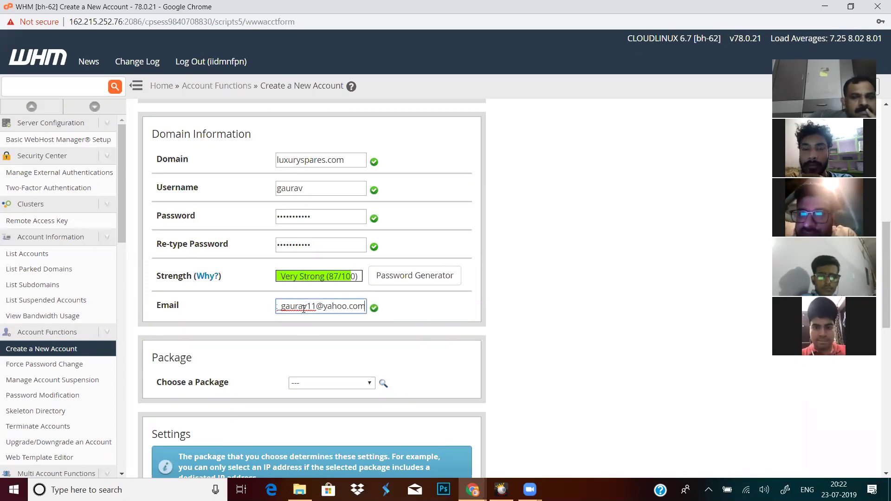
click(428, 311)
scroll(418, 310, down, 2)
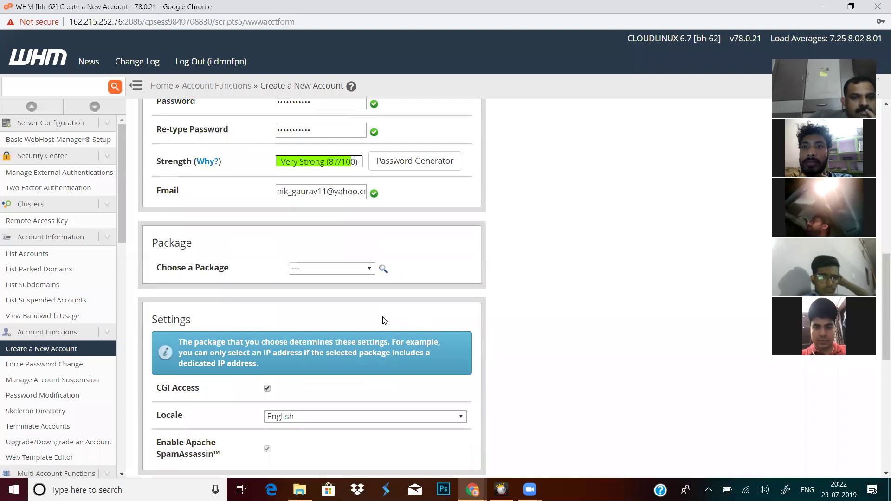
- Choose the iidmnfpn_iidm_student package and click Create to submit the new account
click(335, 270)
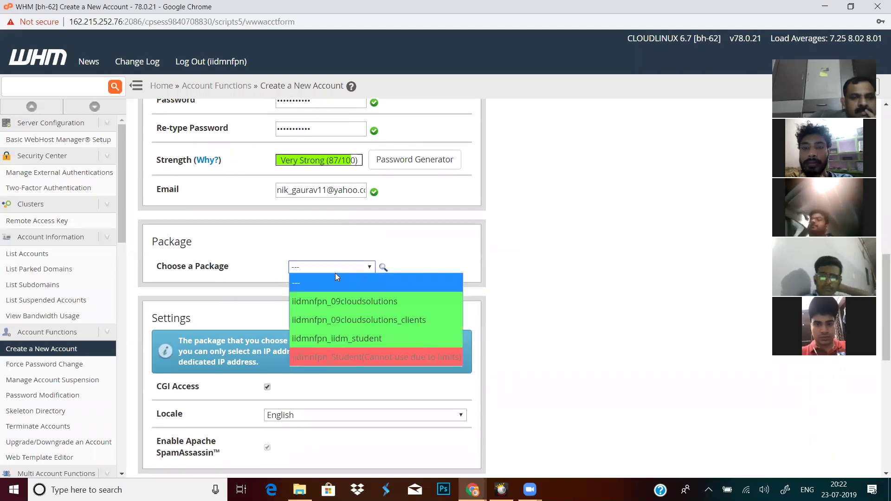
click(356, 340)
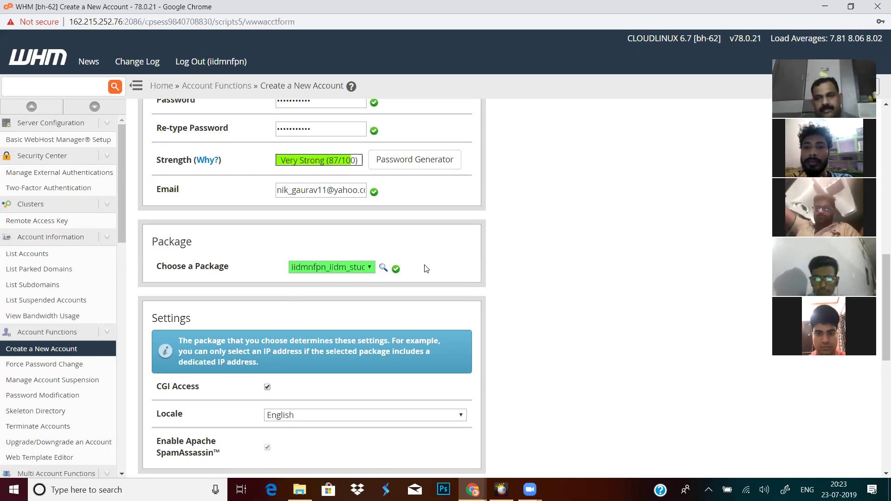
scroll(424, 267, down, 3)
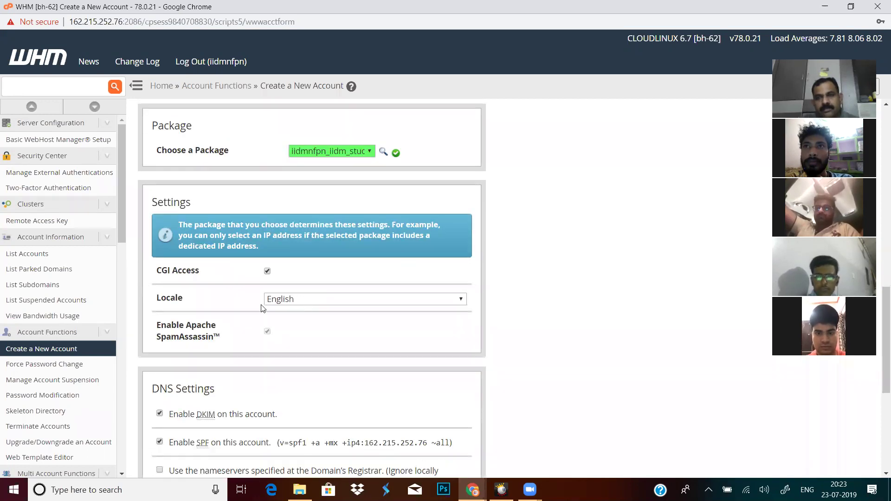
scroll(270, 312, down, 5)
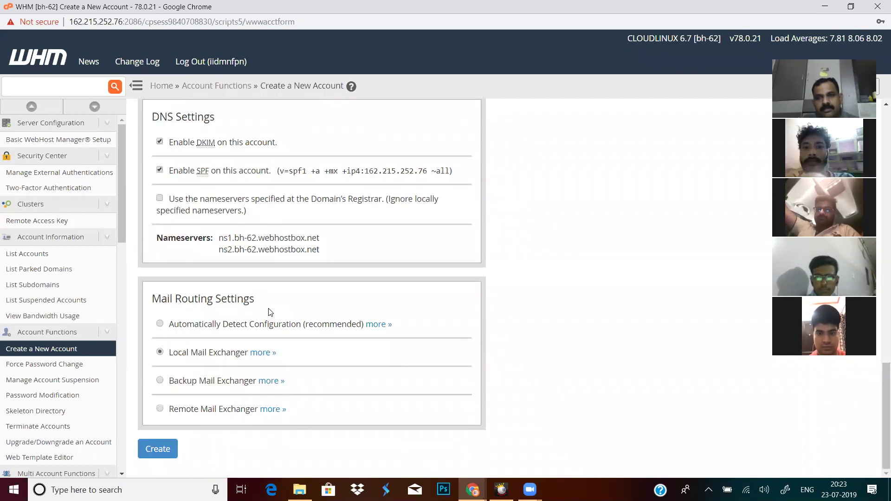
click(155, 448)
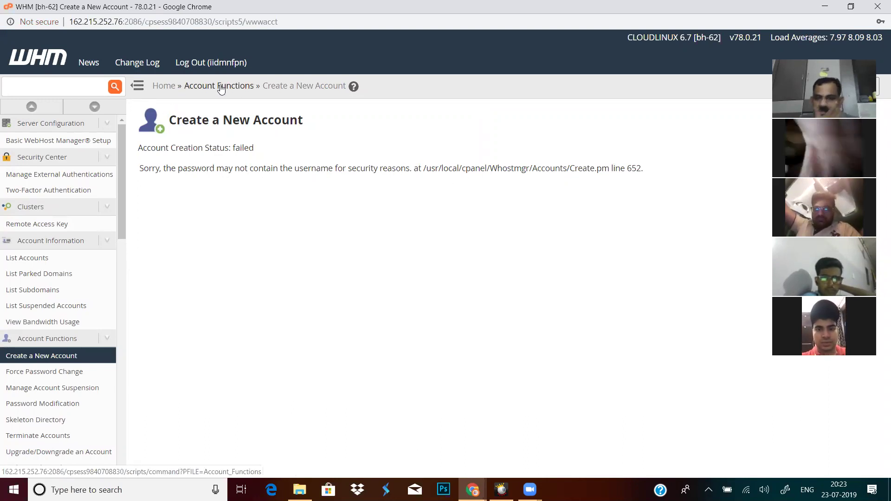
- Reopen a blank new-account form and pick luxuryspares.com from the Domain autofill list
click(302, 90)
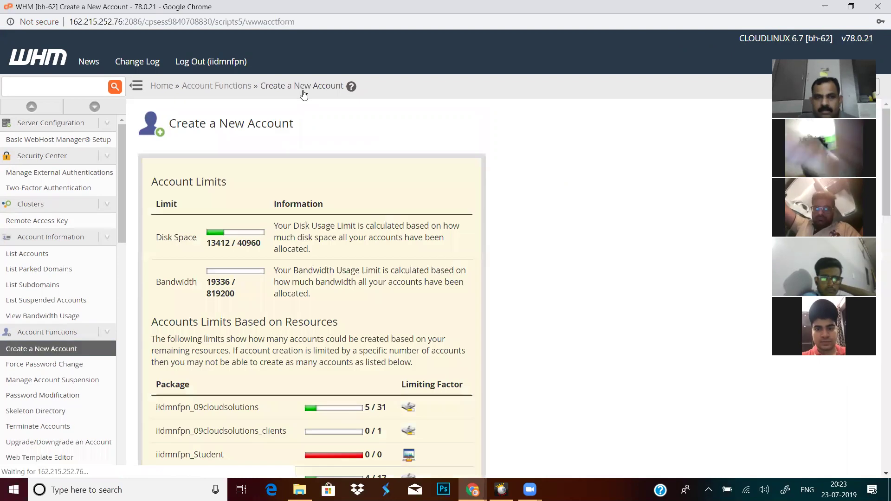
scroll(278, 312, down, 7)
click(301, 215)
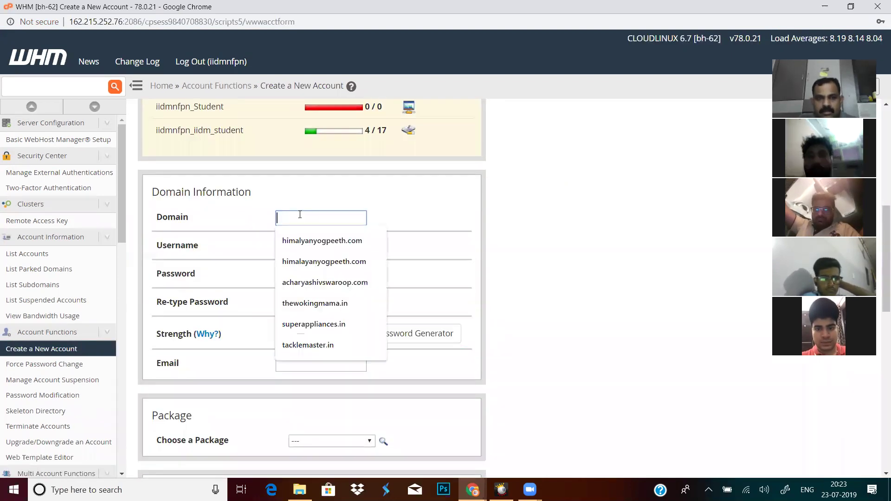
text(lu)
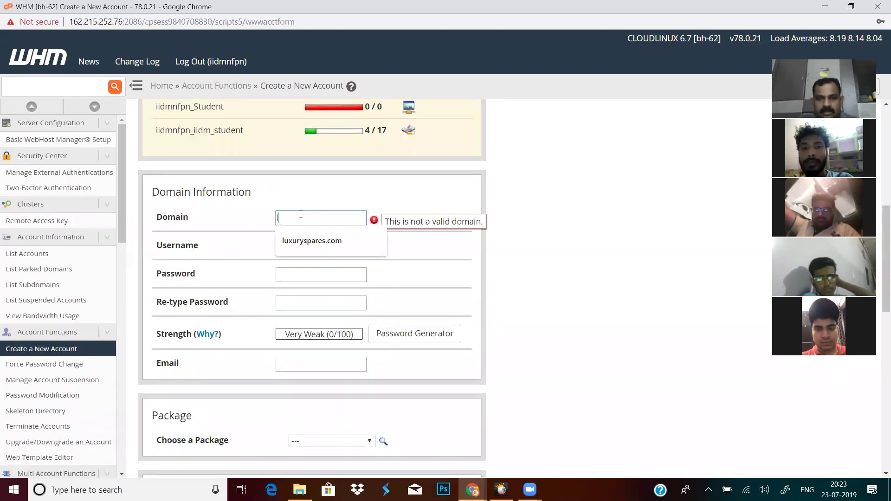
text(xuryspares.com)
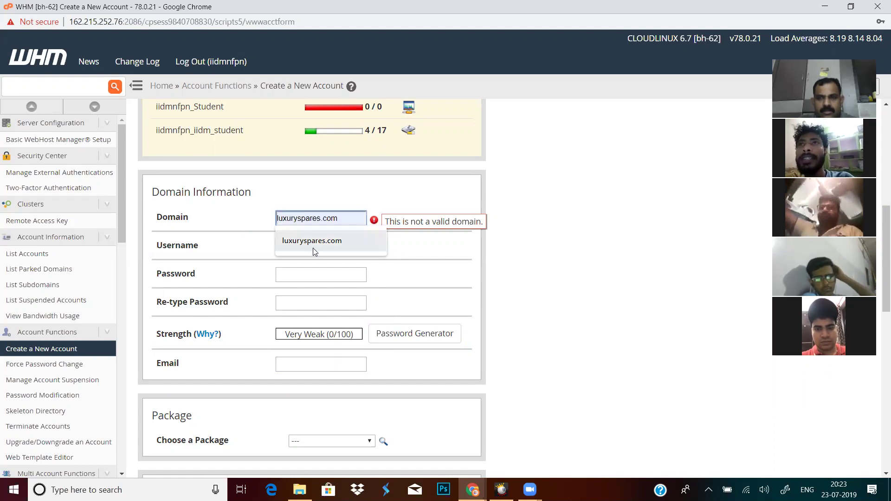
click(313, 248)
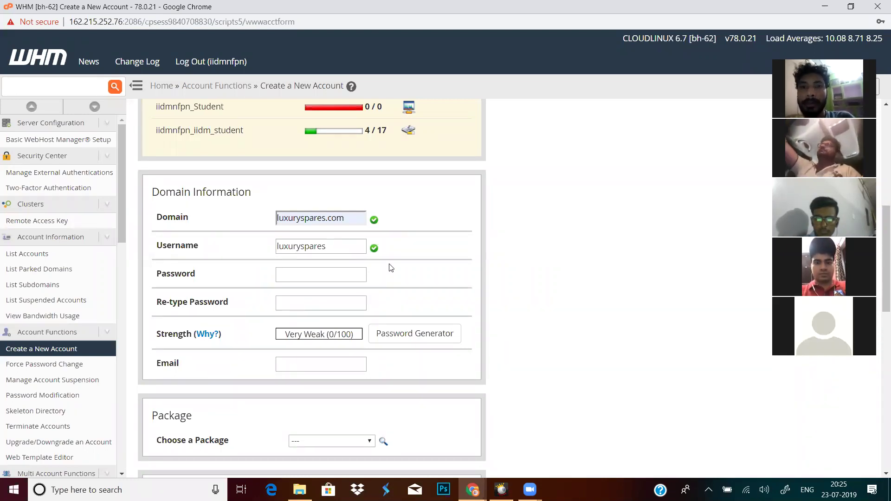
- Enter the account password in both Password and Re-type Password
click(319, 274)
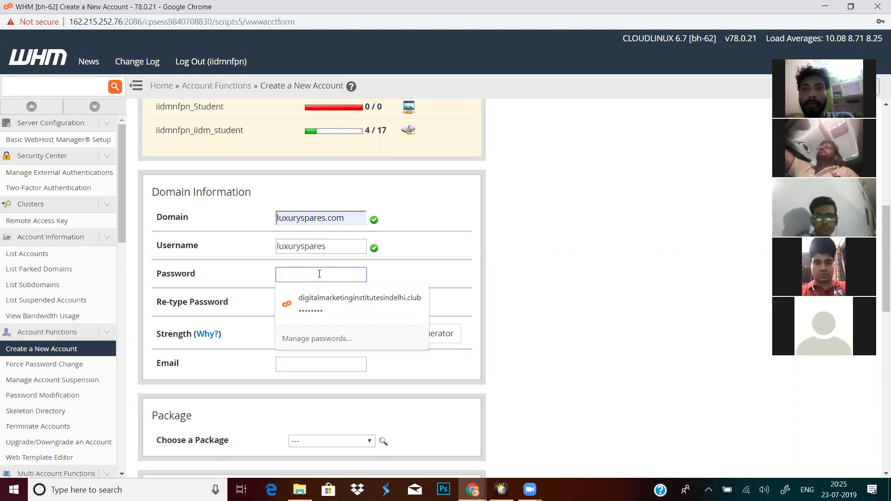
text(••••••••••)
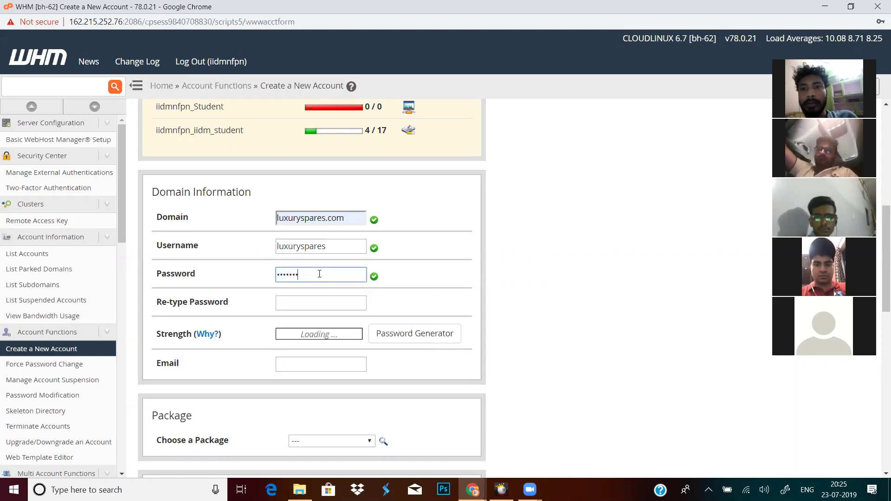
text(•)
click(312, 303)
text(•••••••)
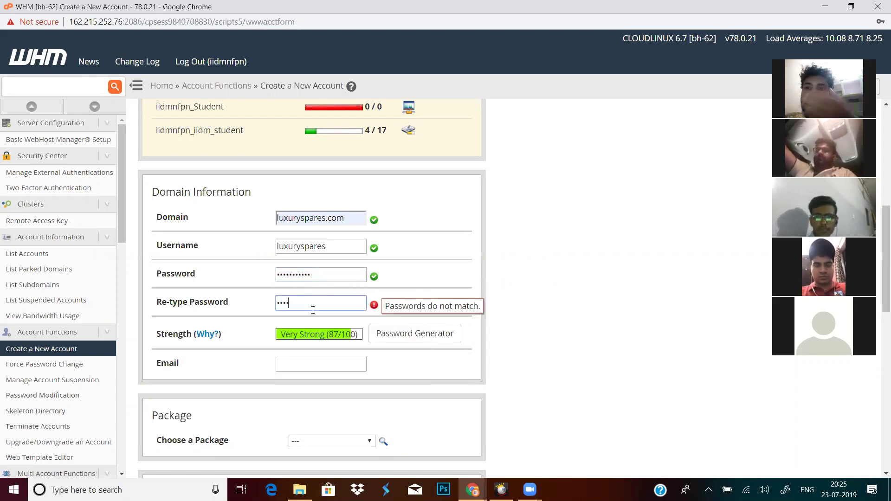
text(••••)
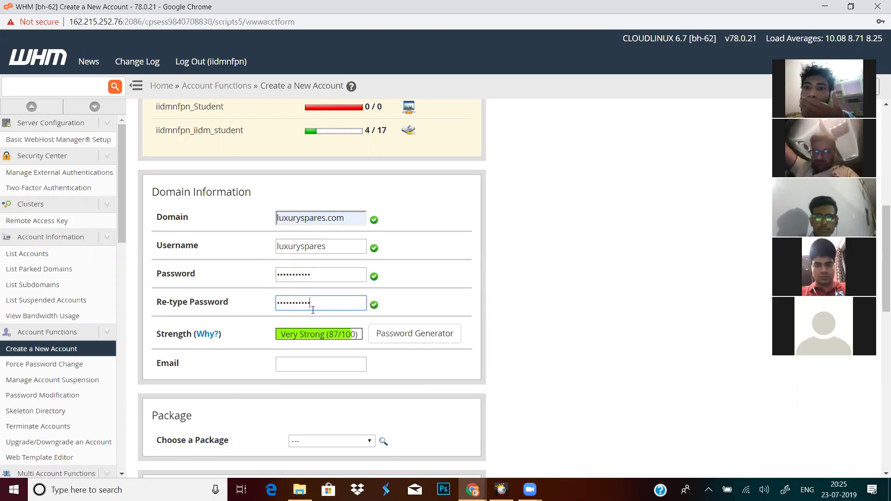
- Fill in the saved contact e-mail address from the autofill suggestion
click(310, 363)
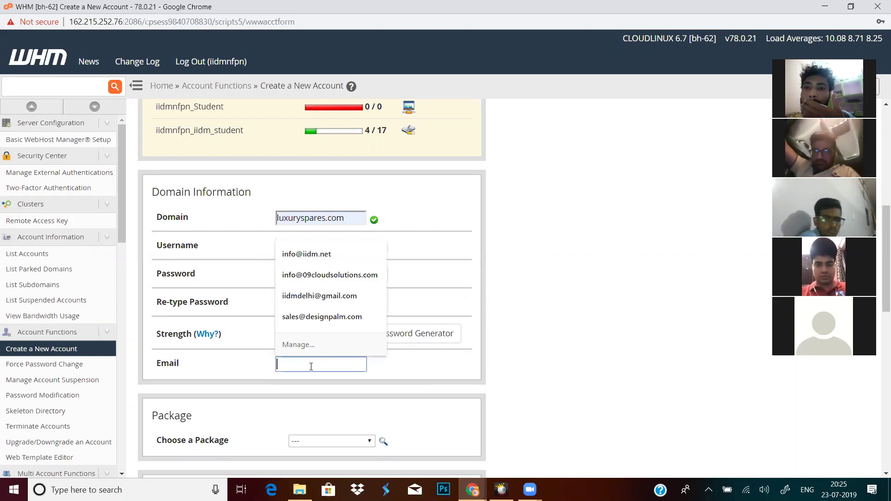
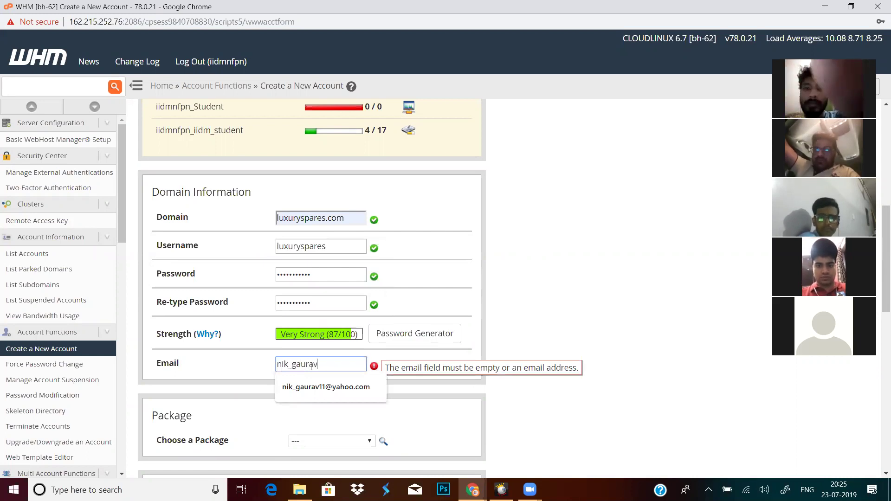
click(325, 387)
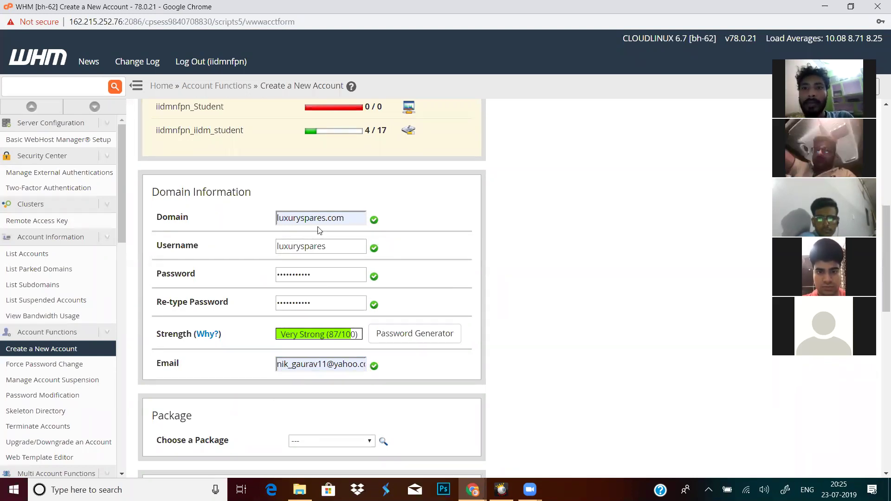
drag(344, 218, 222, 227)
click(557, 217)
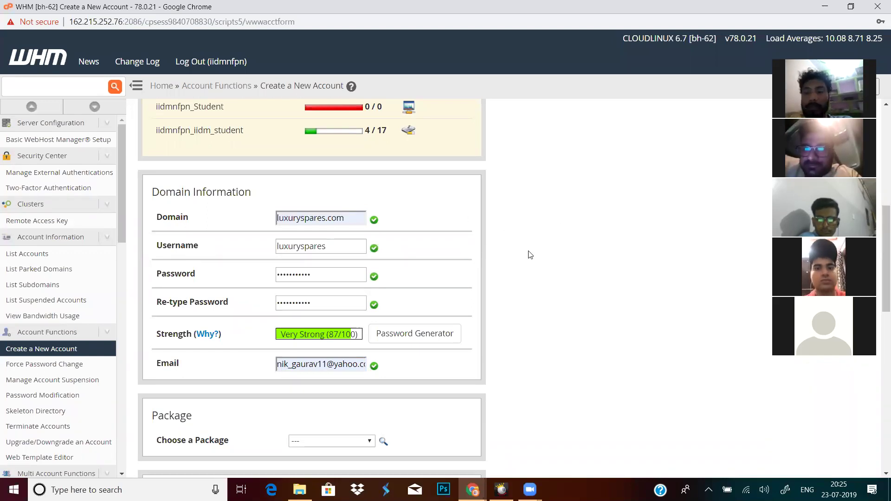
- Assign the iidmnfpn_iidm_student package and submit the form with Create
scroll(520, 270, down, 2)
click(350, 331)
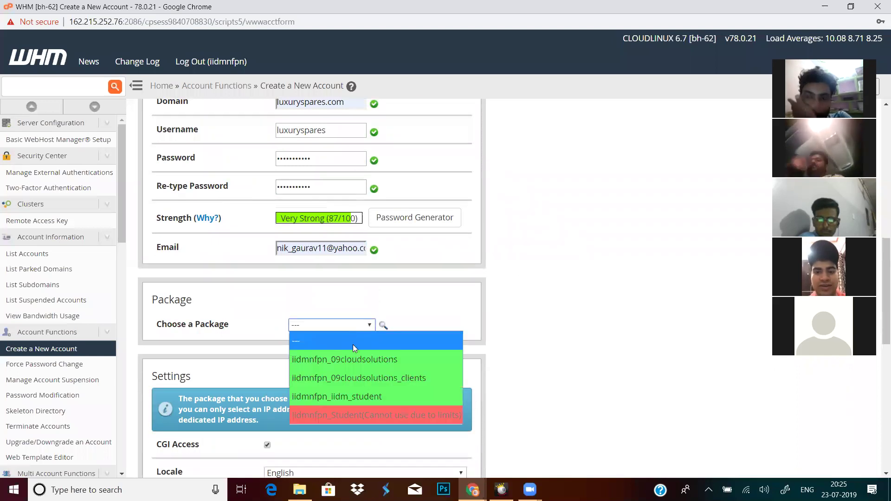
click(367, 398)
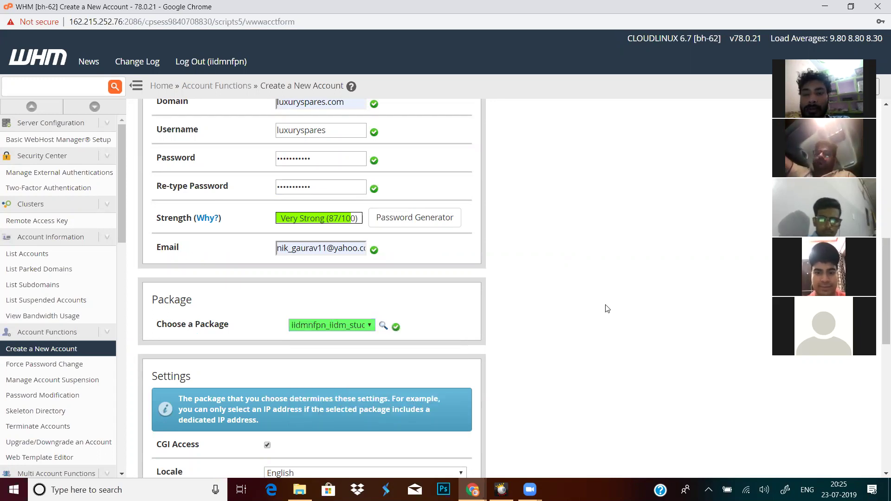
scroll(537, 332, up, 6)
mouse_move(195, 308)
scroll(478, 314, down, 8)
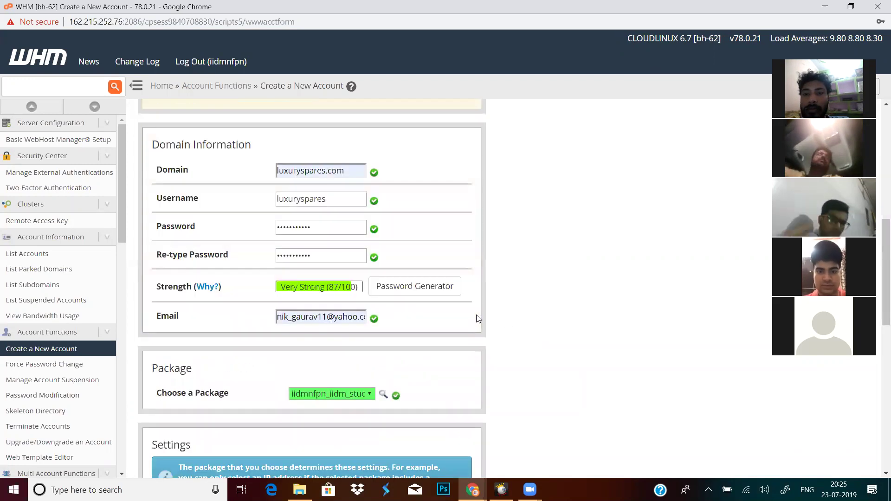
scroll(551, 251, down, 4)
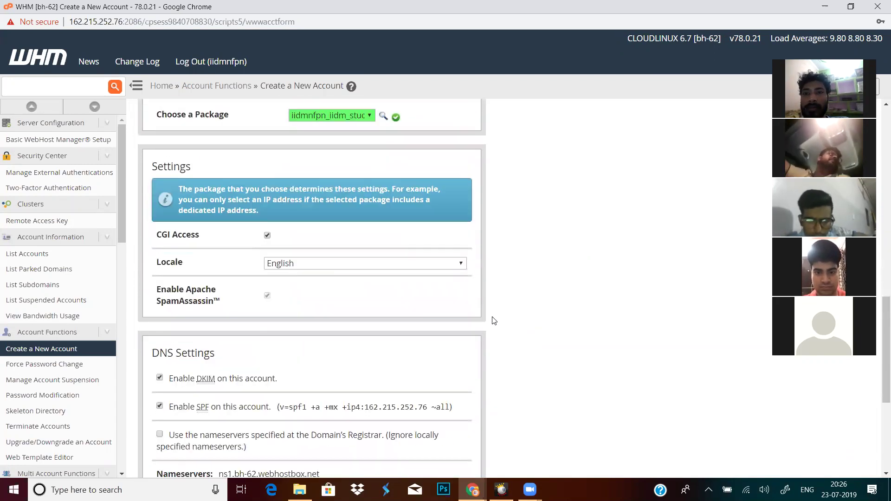
scroll(378, 352, up, 6)
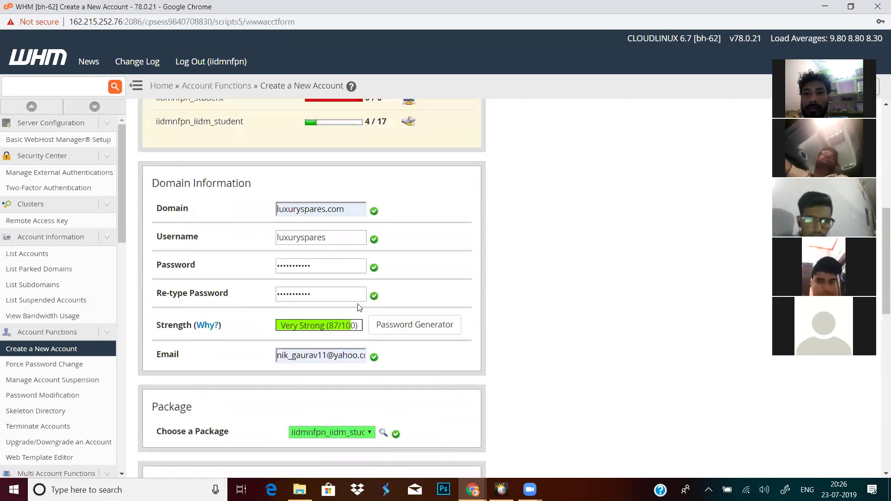
scroll(399, 292, down, 10)
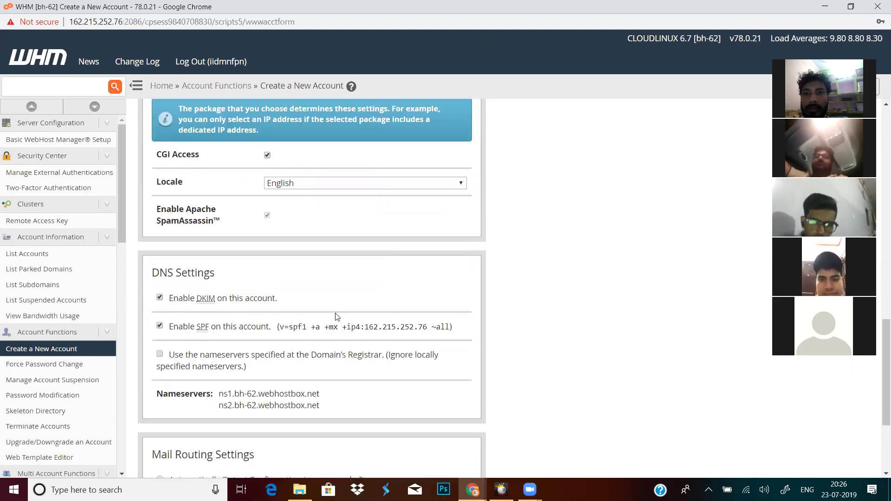
click(158, 453)
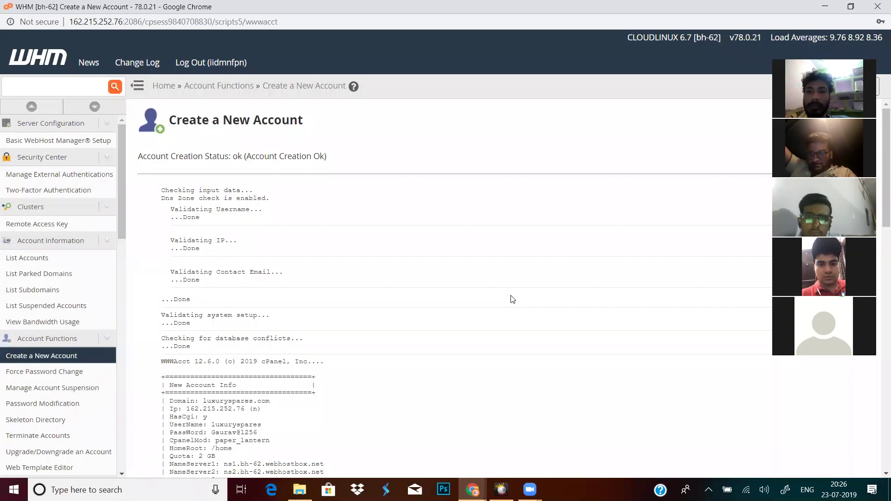
scroll(356, 232, down, 6)
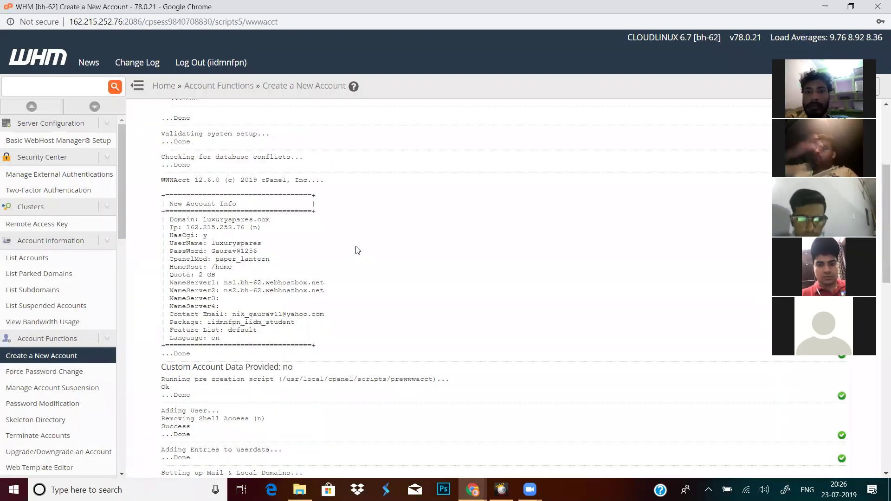
scroll(320, 199, down, 10)
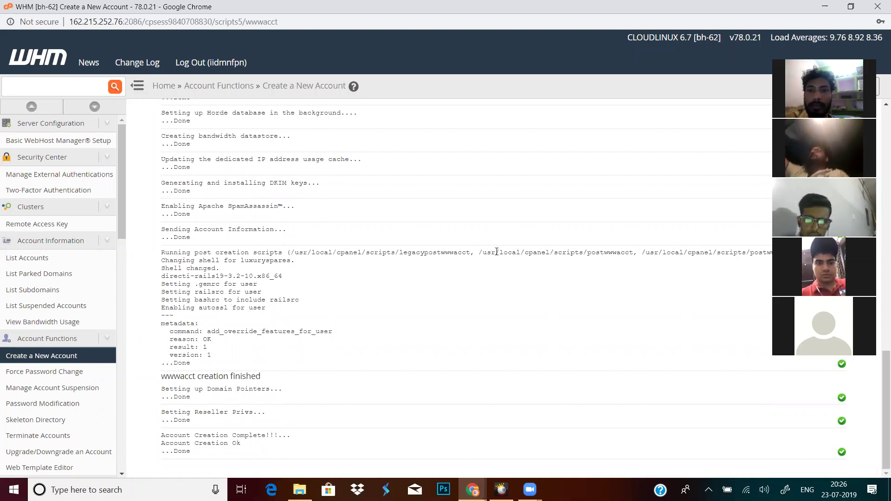
scroll(497, 252, up, 20)
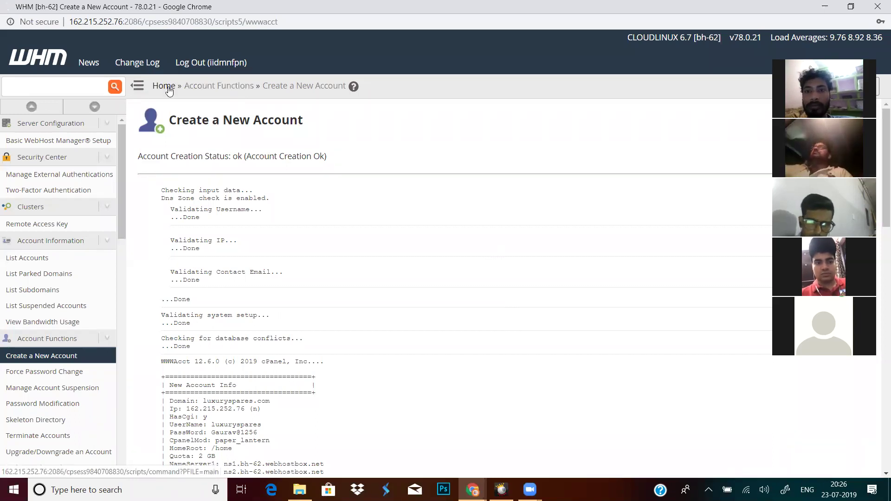
- Go to Account Functions, open List Accounts and scroll to the luxuryspares row
click(218, 86)
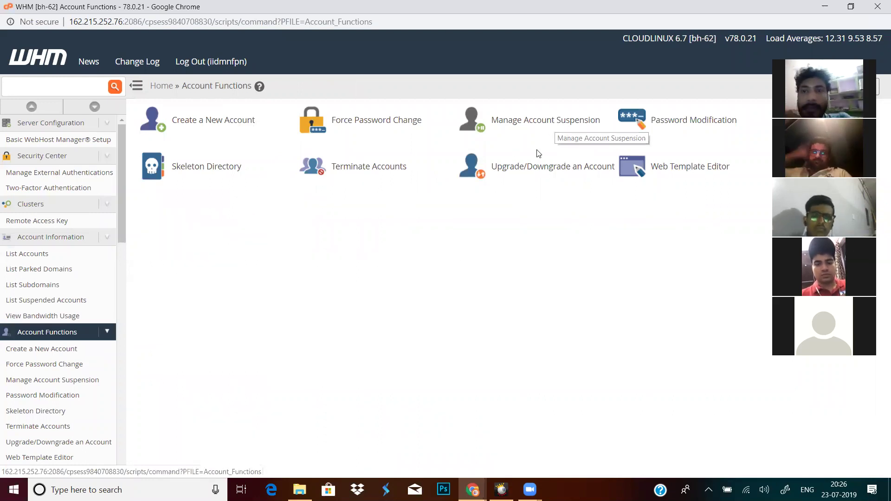
click(167, 87)
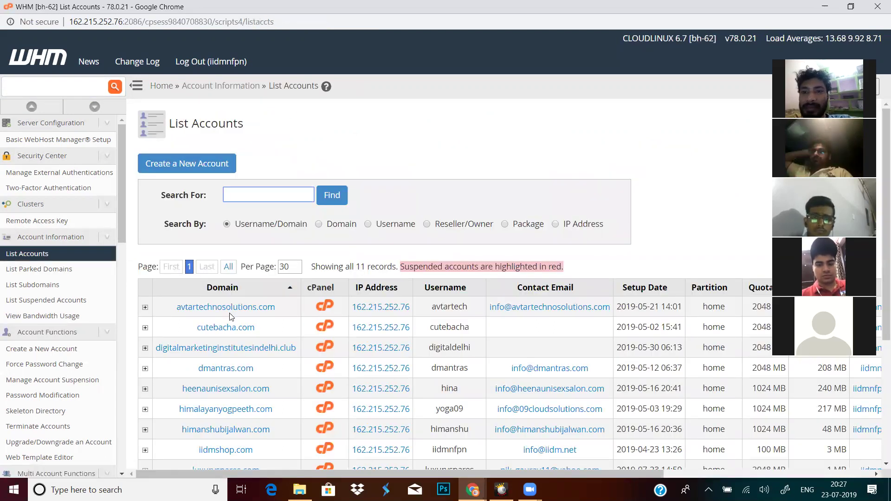
scroll(235, 316, down, 4)
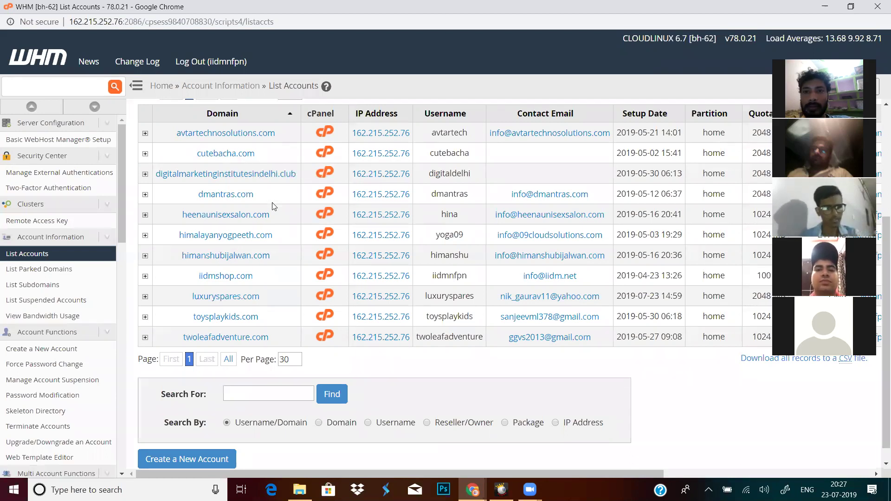
scroll(274, 204, down, 1)
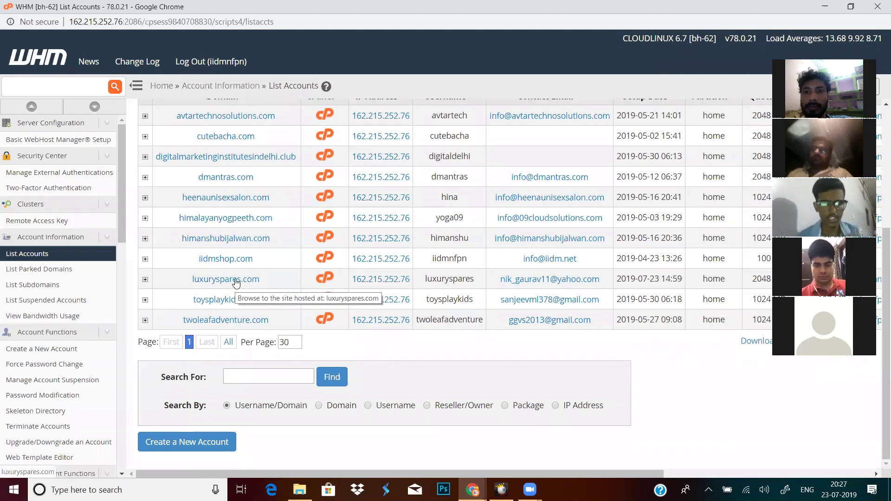
- Log into the luxuryspares.com account's cPanel from its List Accounts row
click(325, 278)
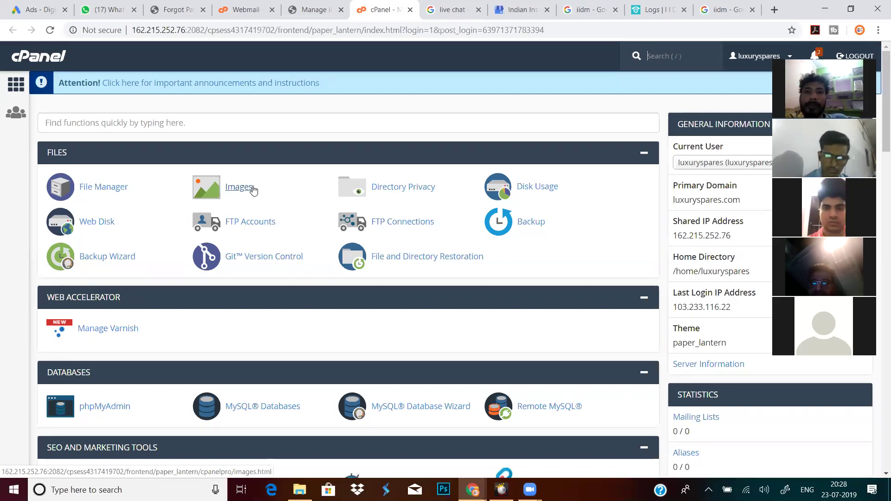
scroll(253, 191, down, 6)
click(253, 340)
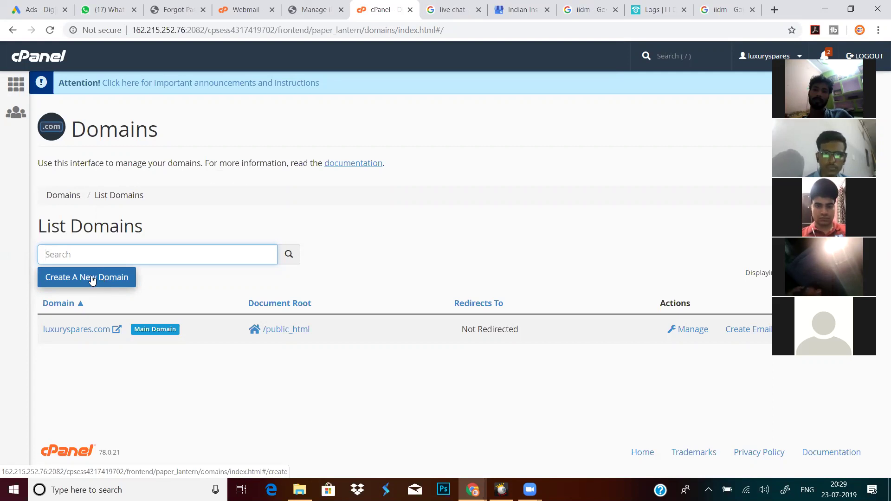
click(16, 83)
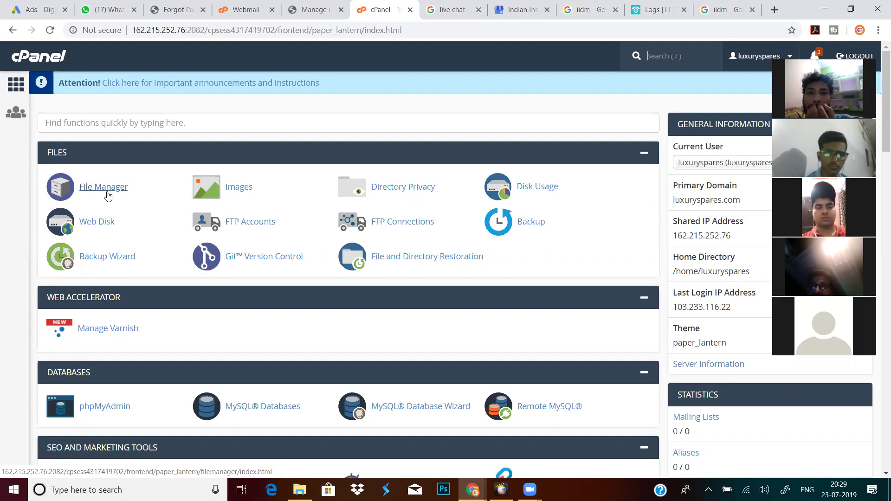
- Open cPanel's File Manager at /home/luxuryspares in a new tab
click(108, 192)
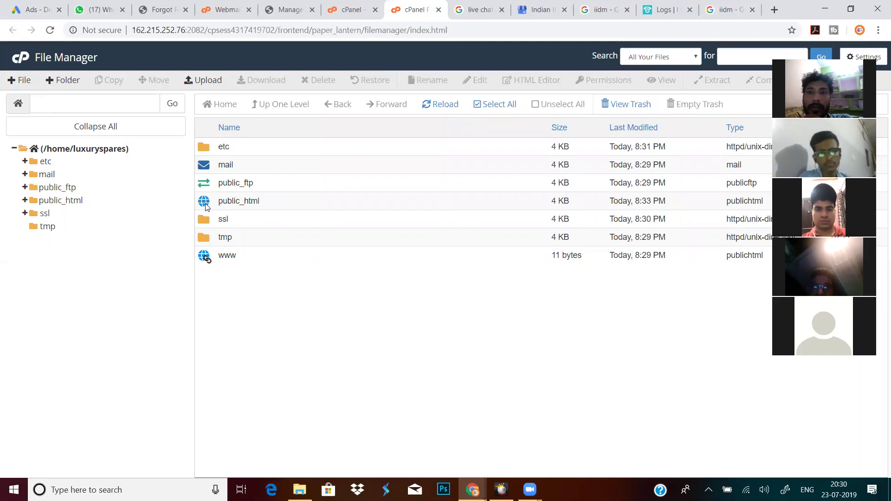
- Open public_html, return to the home directory, then open public_html again to find only cgi-bin
double_click(205, 204)
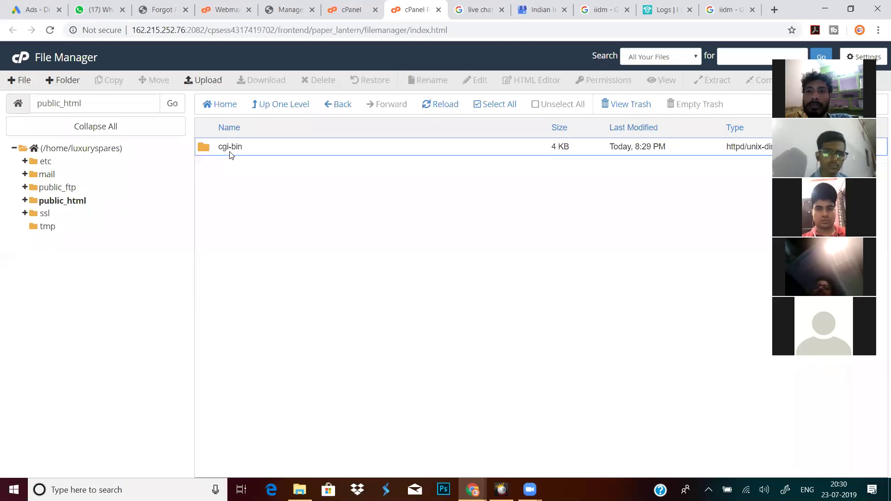
click(221, 106)
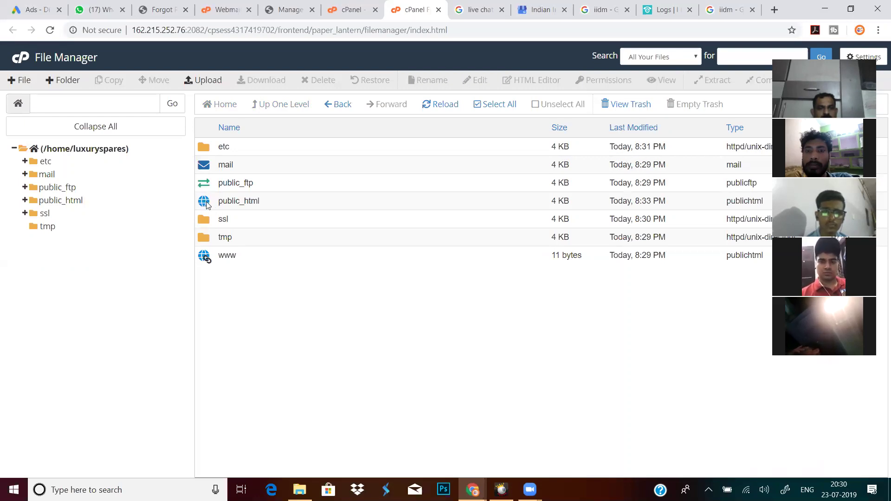
double_click(207, 205)
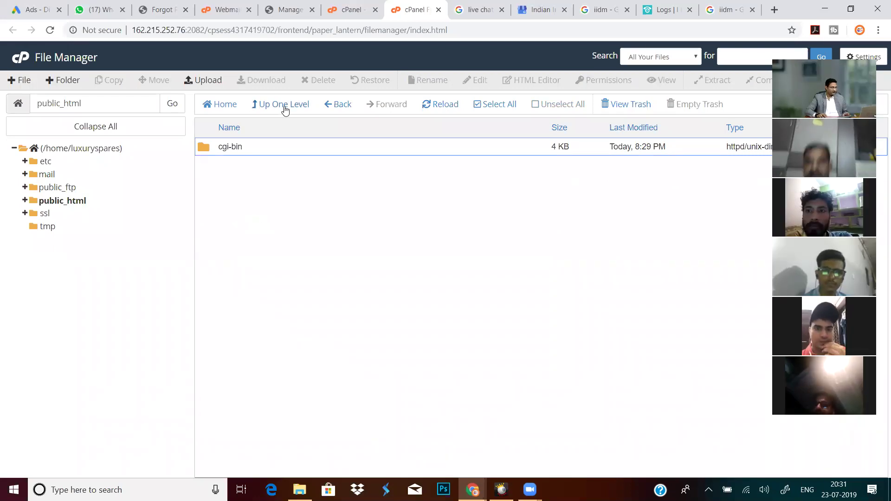
- Switch from File Manager back to the 'cPanel -' home page tab
click(352, 10)
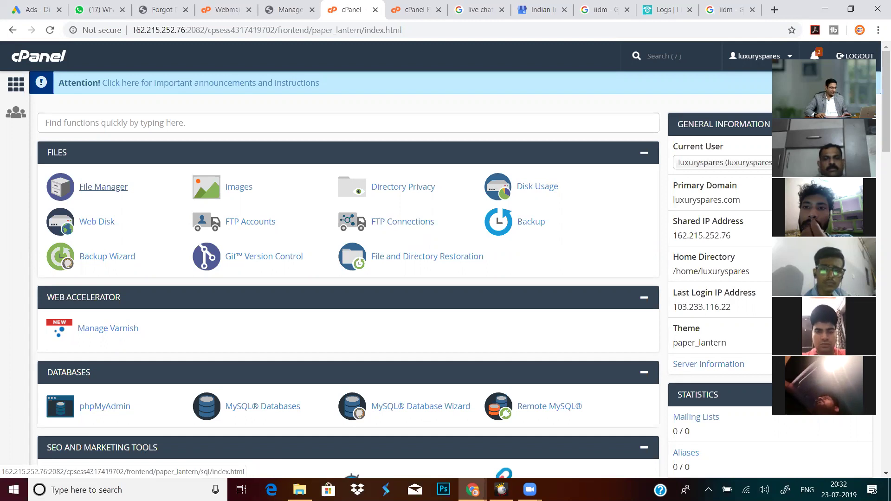
- Launch FileZilla from Windows search and close the version 3.43.0 update notice
key(super)
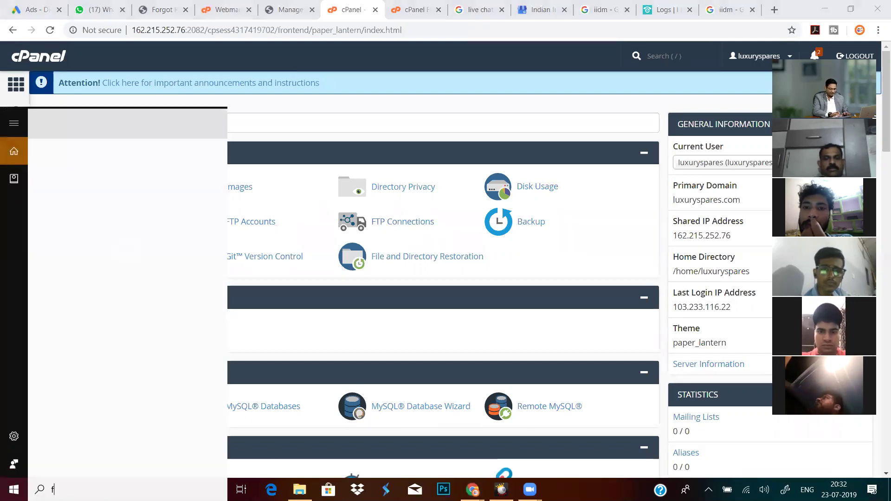
text(file)
key(Return)
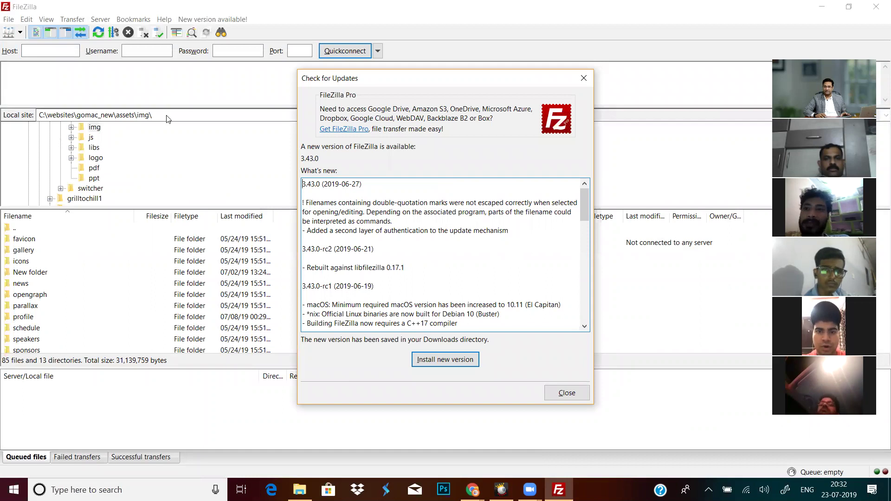
click(587, 80)
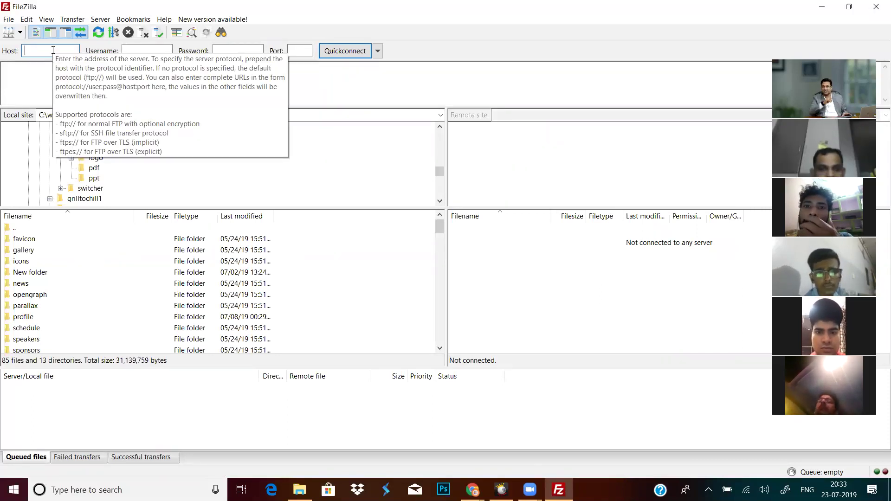
- Reconnect to guwarchcollege.com from the Quickconnect history, accepting the insecure FTP warning
click(233, 52)
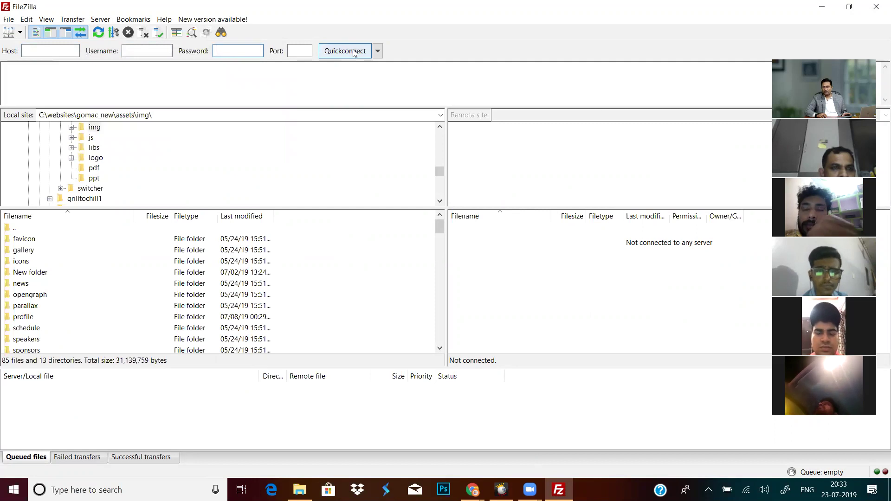
click(378, 52)
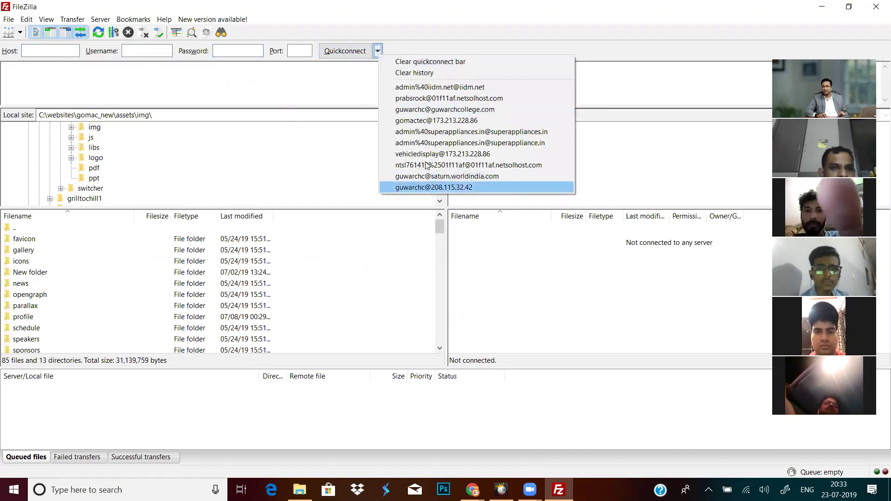
click(438, 109)
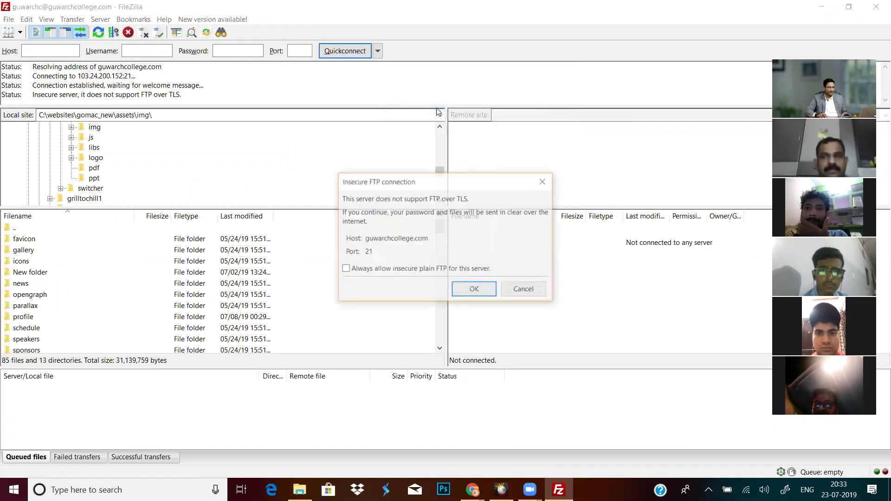
click(477, 290)
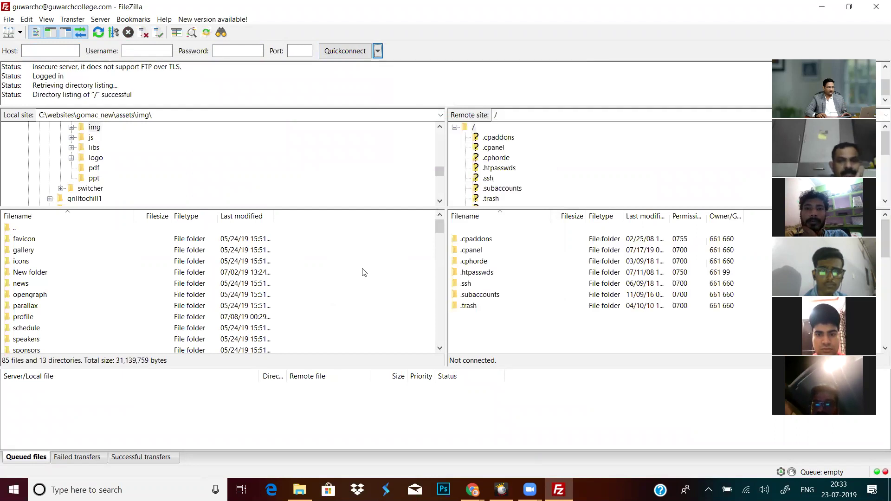
- Open the server's /public_html, with css, fonts, images and about.php, then restore the FileZilla window
scroll(481, 262, down, 1)
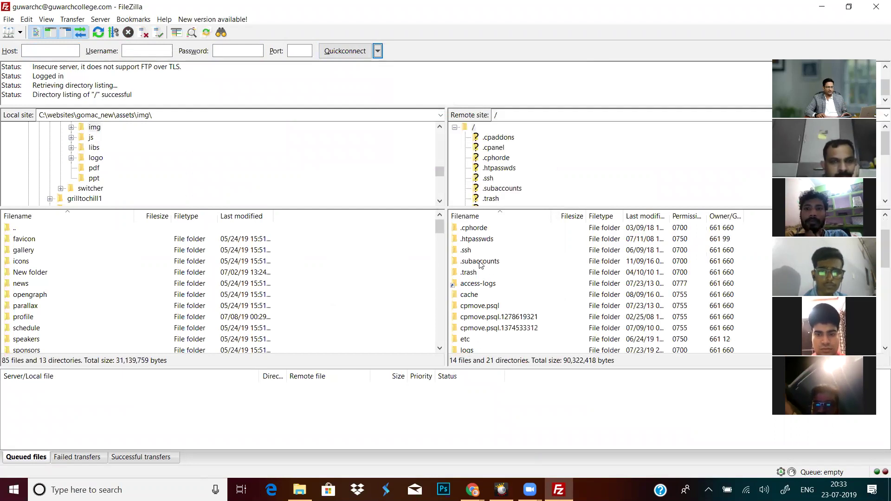
scroll(480, 263, down, 3)
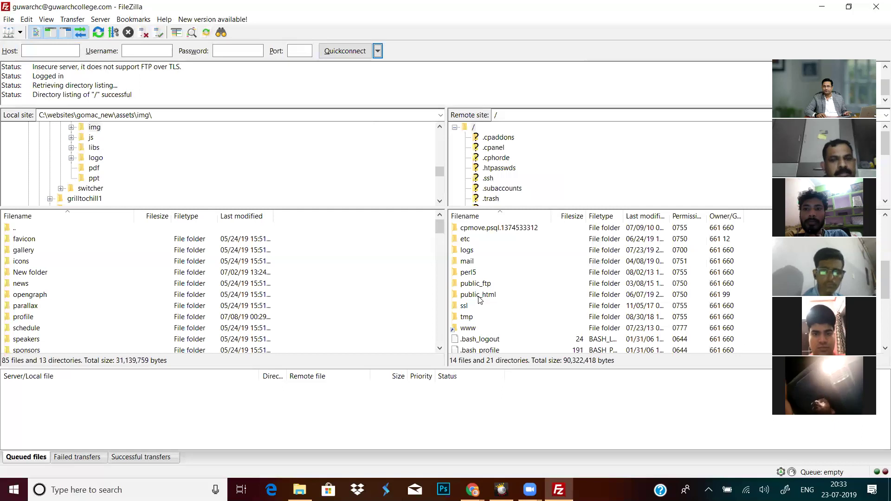
double_click(478, 295)
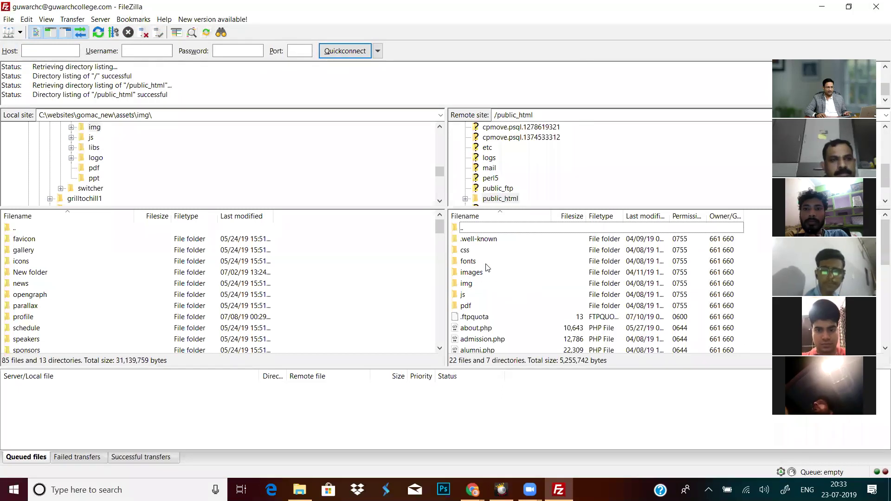
scroll(487, 268, down, 6)
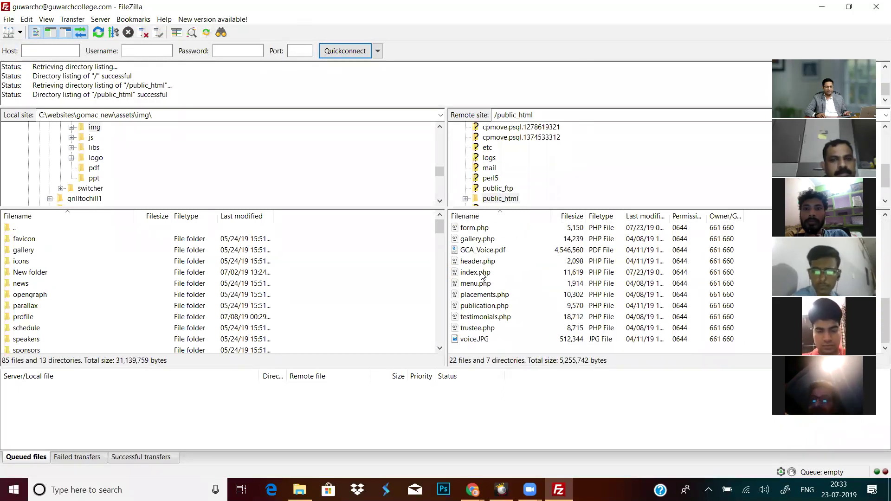
scroll(483, 275, up, 6)
scroll(482, 275, down, 6)
scroll(483, 274, up, 5)
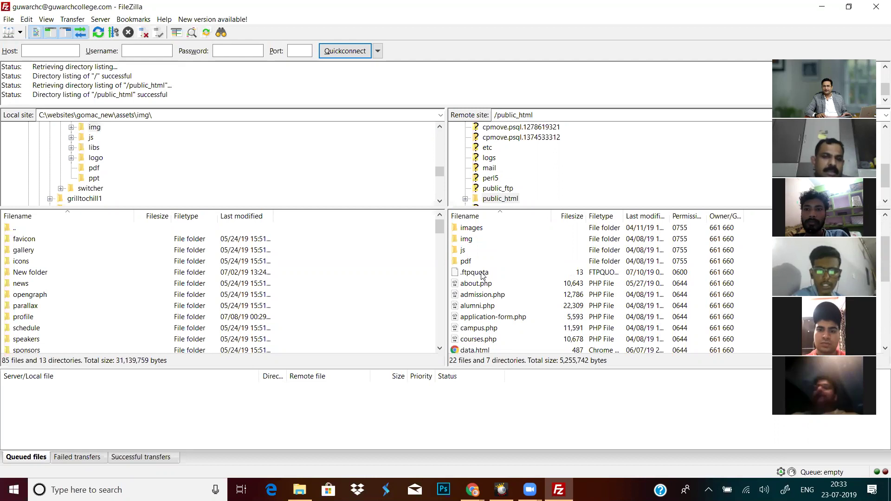
scroll(483, 276, up, 2)
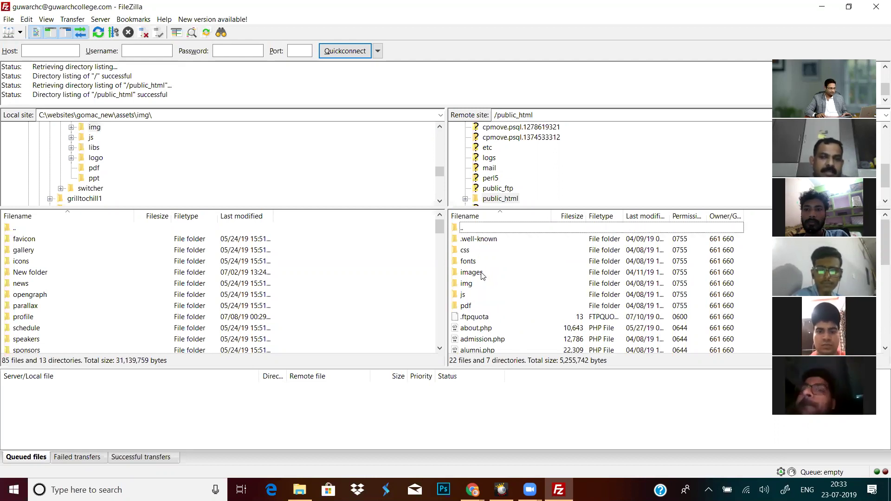
double_click(477, 14)
- Minimize FileZilla and go to FTP Accounts under Files on the cPanel dashboard
click(572, 65)
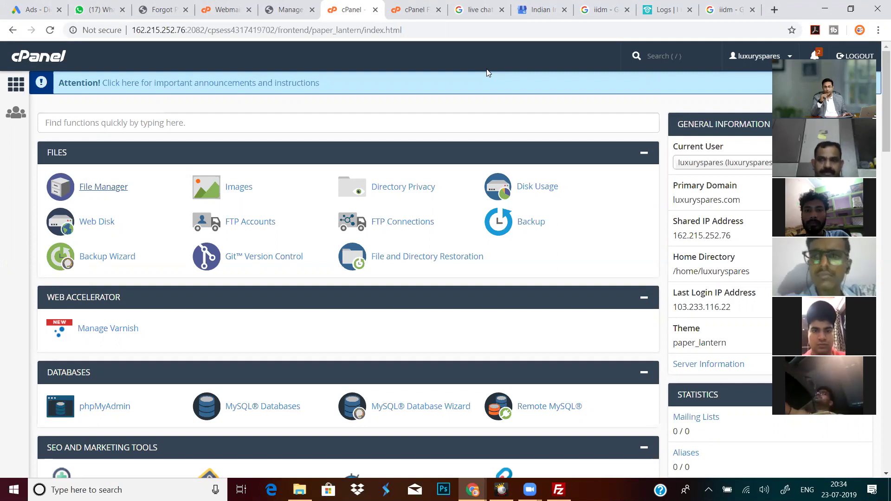
scroll(553, 201, down, 8)
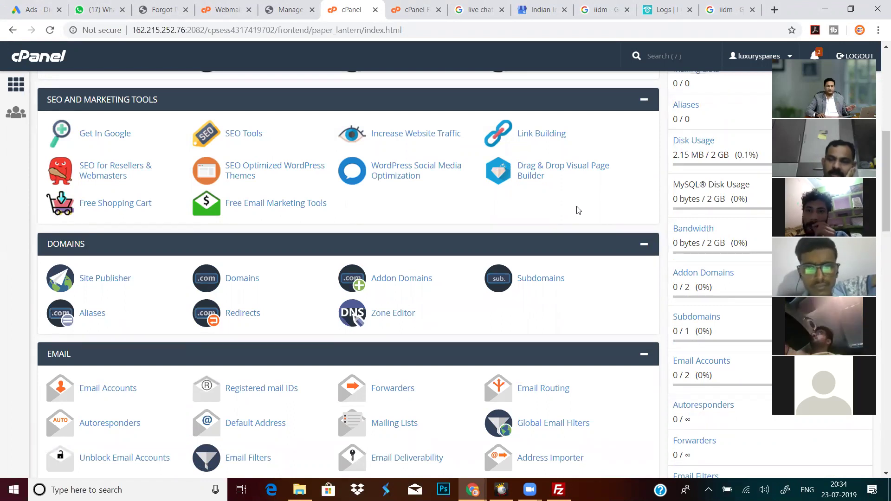
scroll(551, 202, up, 8)
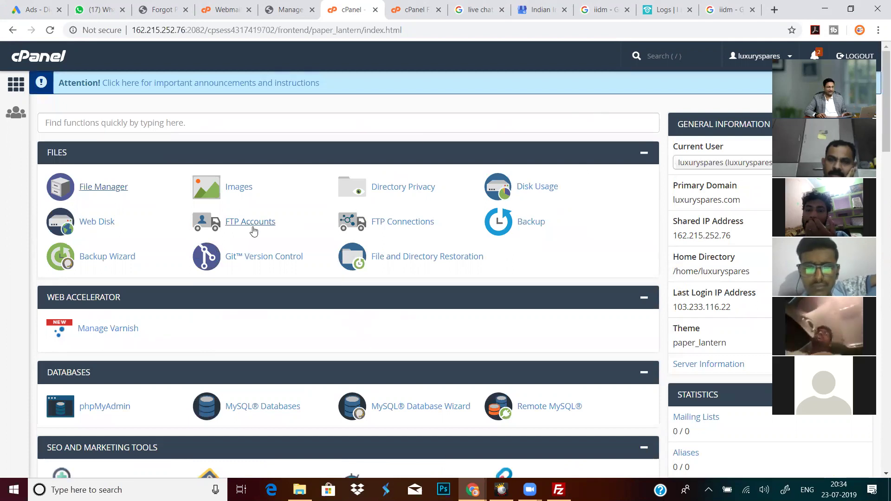
click(253, 231)
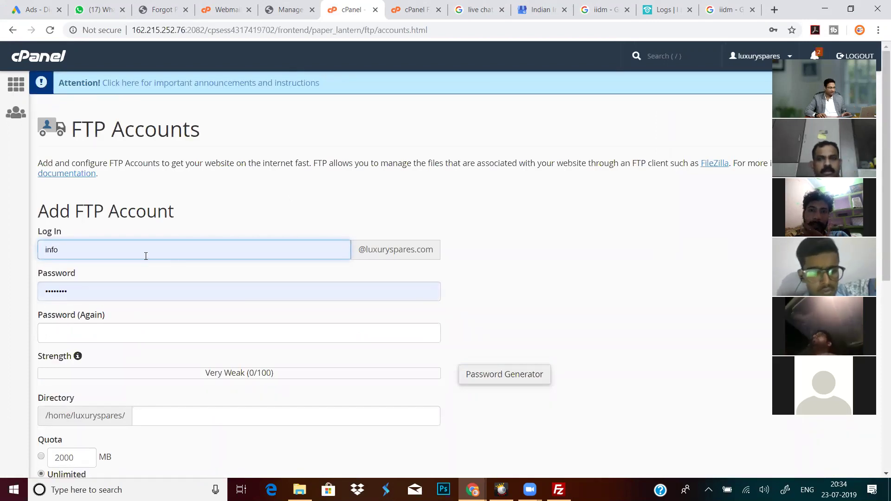
- Set the new FTP login to 'info' and enter and confirm a strong password
click(111, 252)
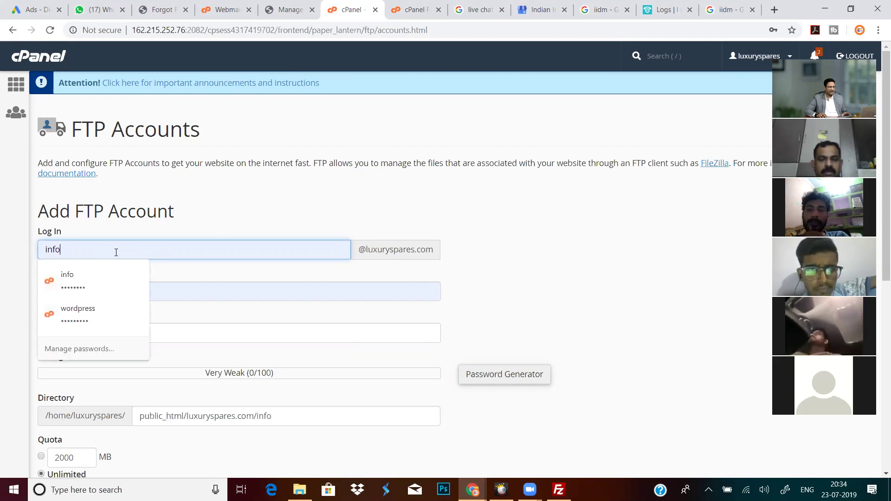
click(391, 243)
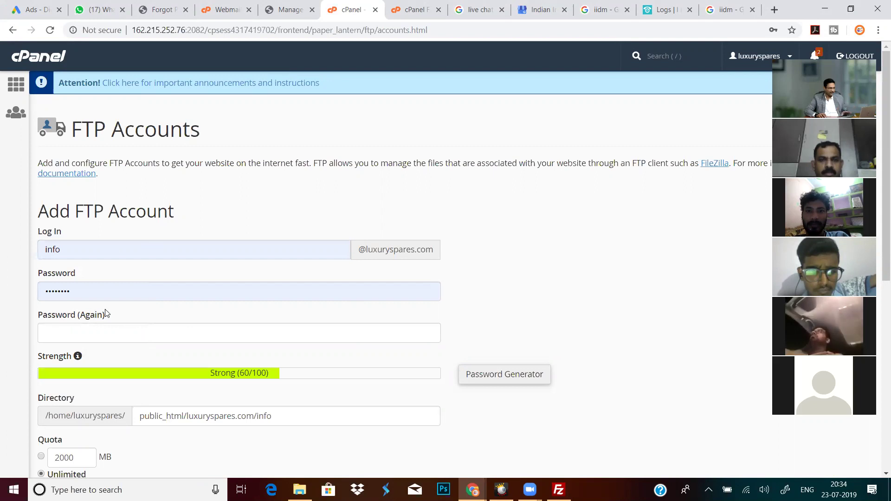
click(96, 292)
drag(96, 292, 32, 295)
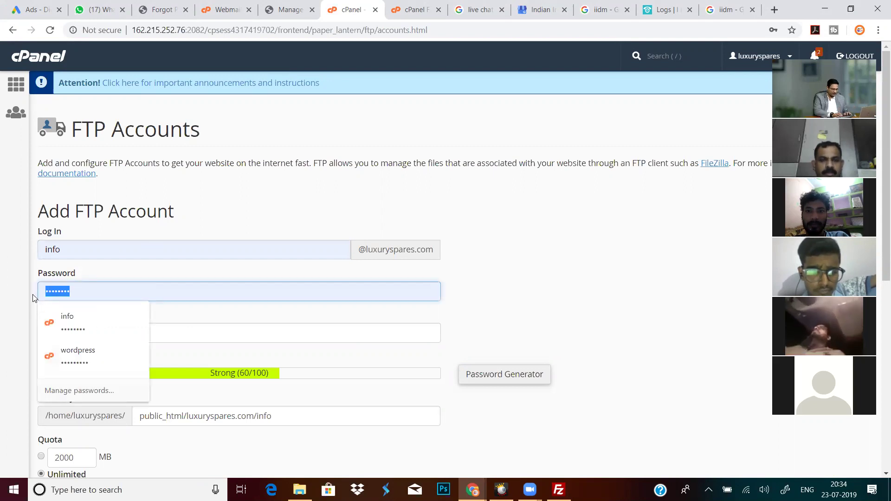
text(******)
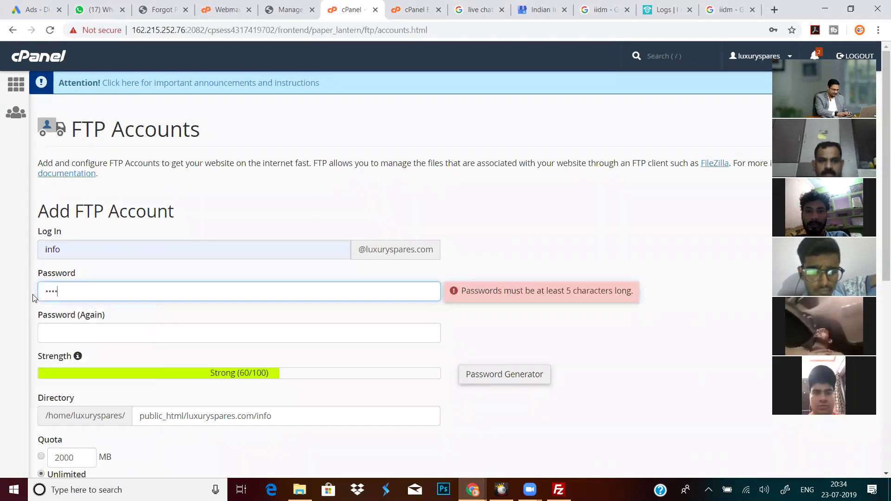
key(BackSpace)
key(BackSpace)
key(BackSpace)
key(BackSpace)
key(BackSpace)
key(BackSpace)
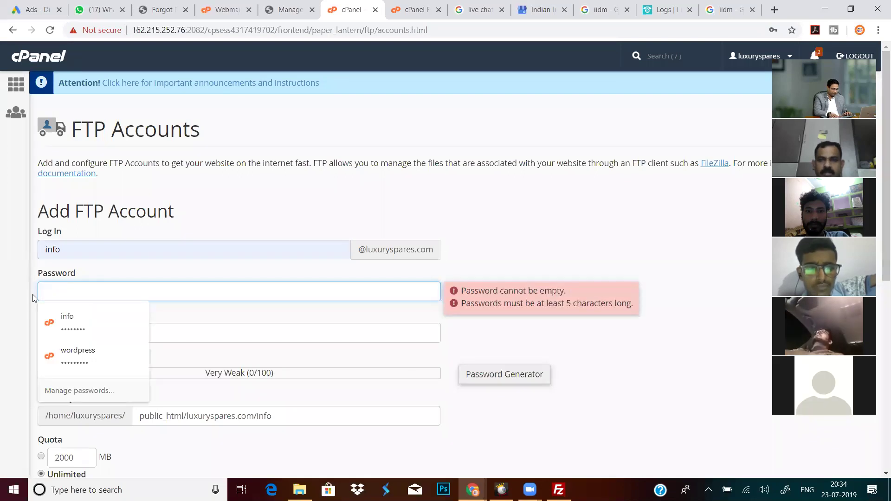
text(******)
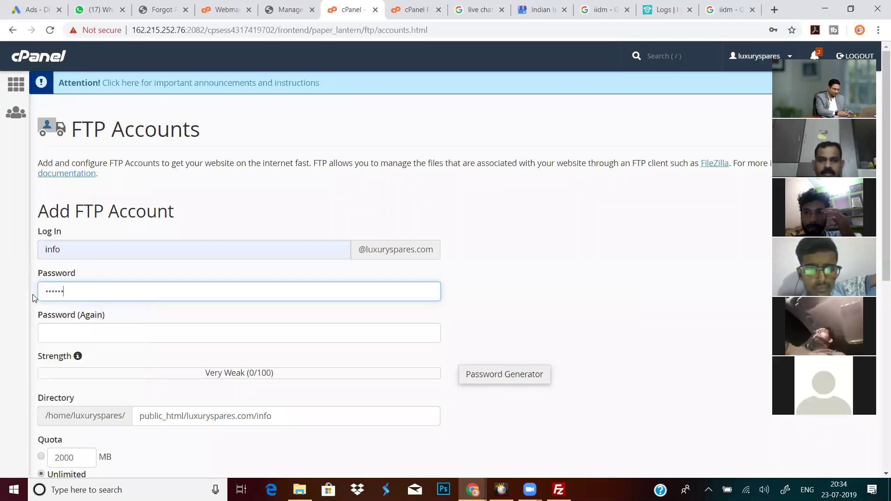
text(**)
key(Tab)
text(*******)
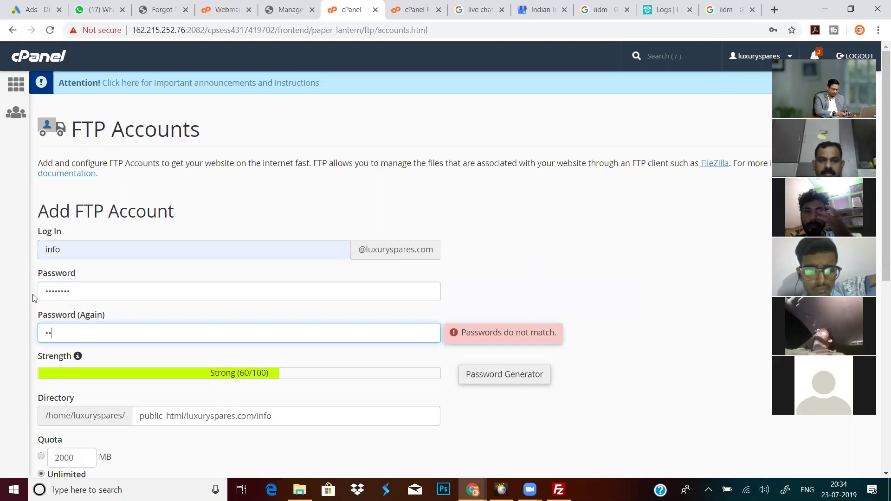
text(*)
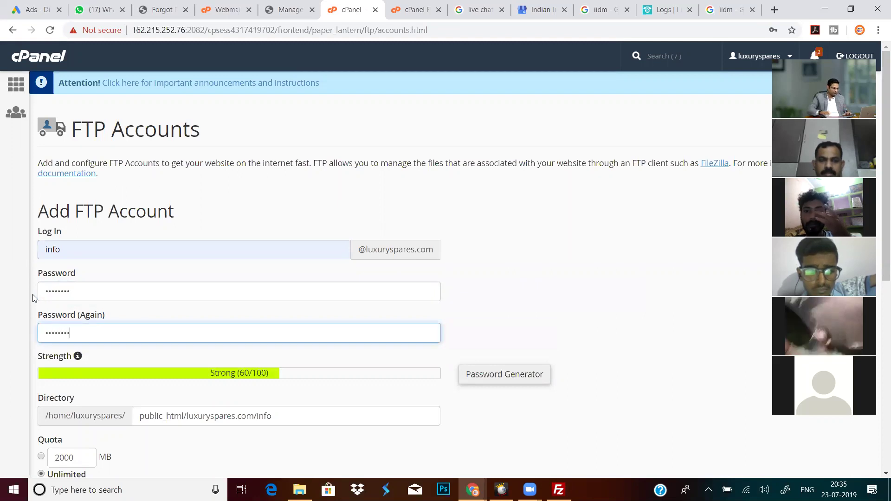
- Trim the directory to public_html, keep Unlimited quota, and create the FTP account
scroll(227, 334, down, 1)
drag(188, 360, 305, 364)
key(BackSpace)
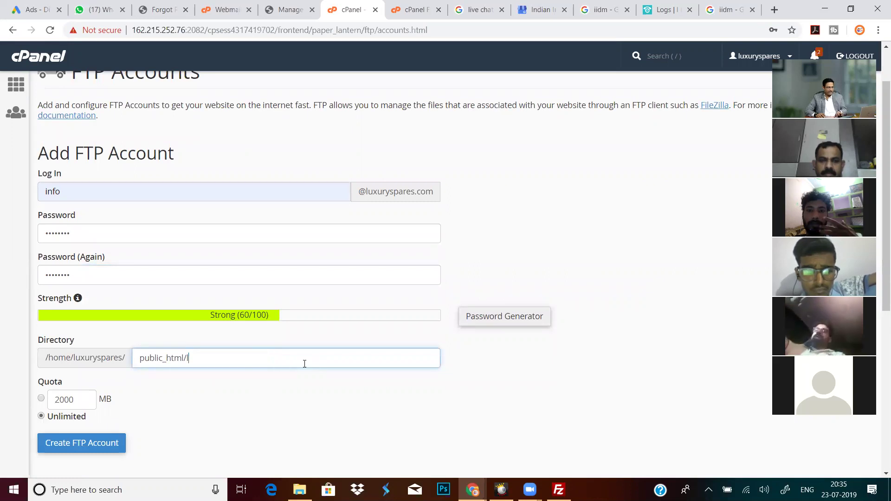
click(209, 358)
key(BackSpace)
click(214, 400)
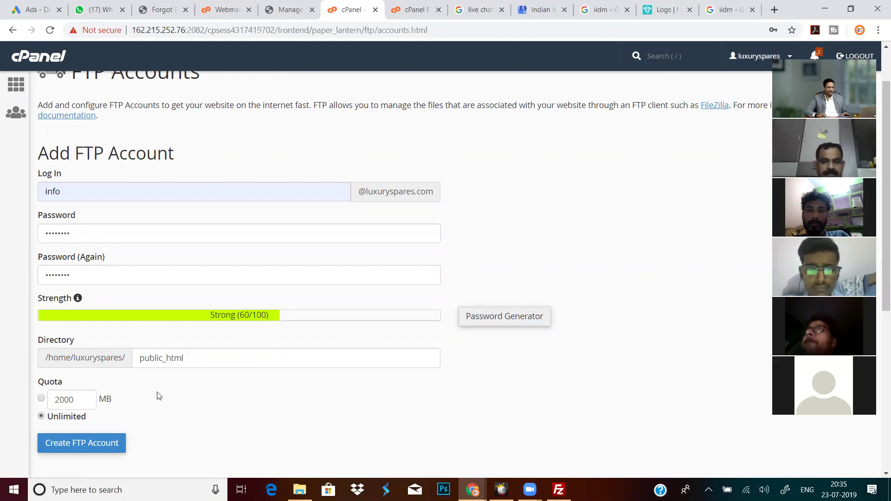
click(89, 447)
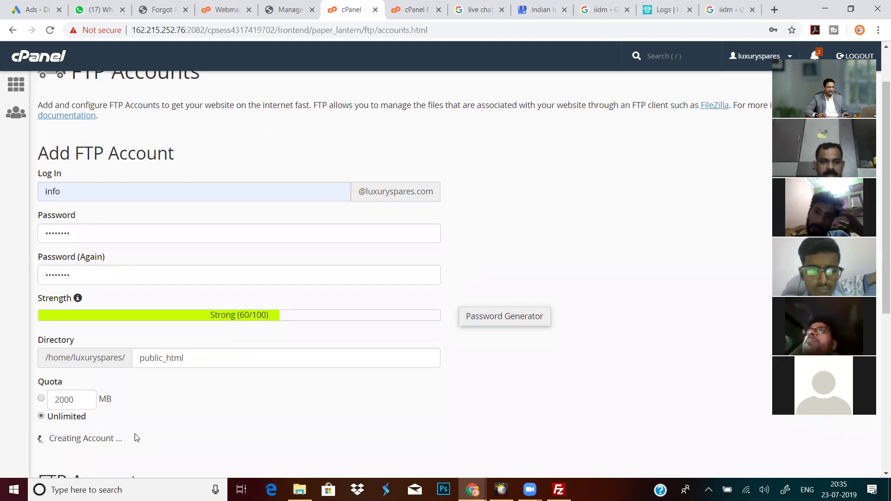
- Show the info account's manual settings (ftp.luxuryspares.com, port 21) and bring FileZilla forward
scroll(221, 409, down, 3)
scroll(221, 406, down, 5)
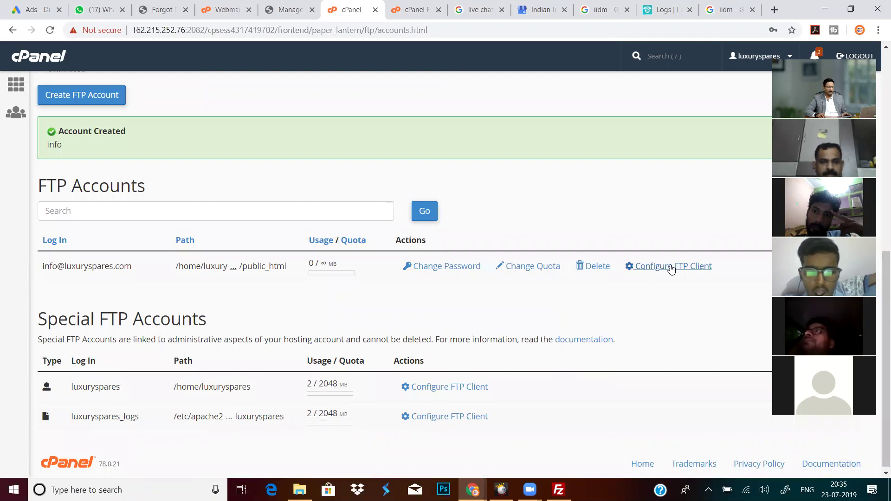
click(669, 266)
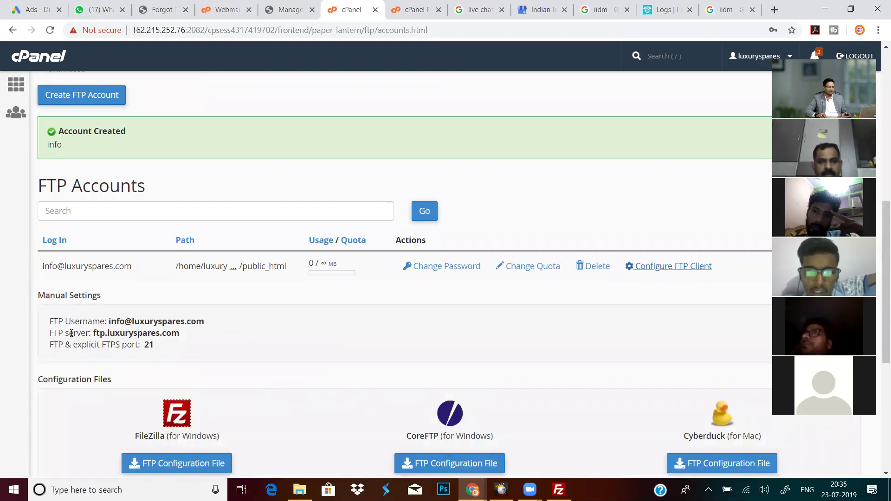
drag(51, 322, 169, 351)
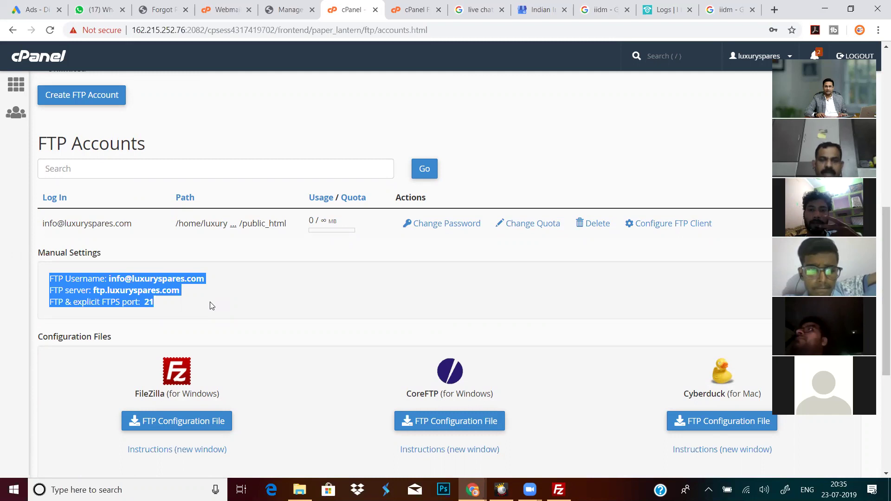
click(212, 306)
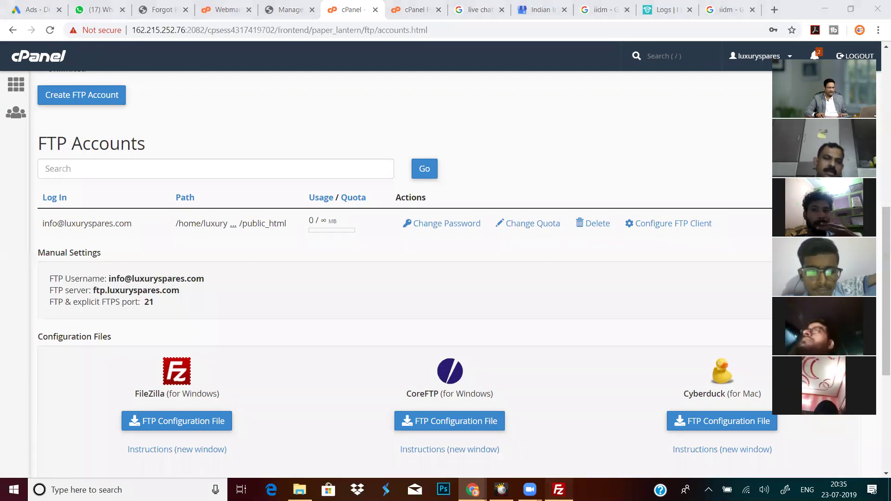
click(558, 490)
click(141, 108)
- Copy the info account's username and host ftp.luxuryspares.com from cPanel into FileZilla's Quickconnect fields
drag(337, 63, 599, 89)
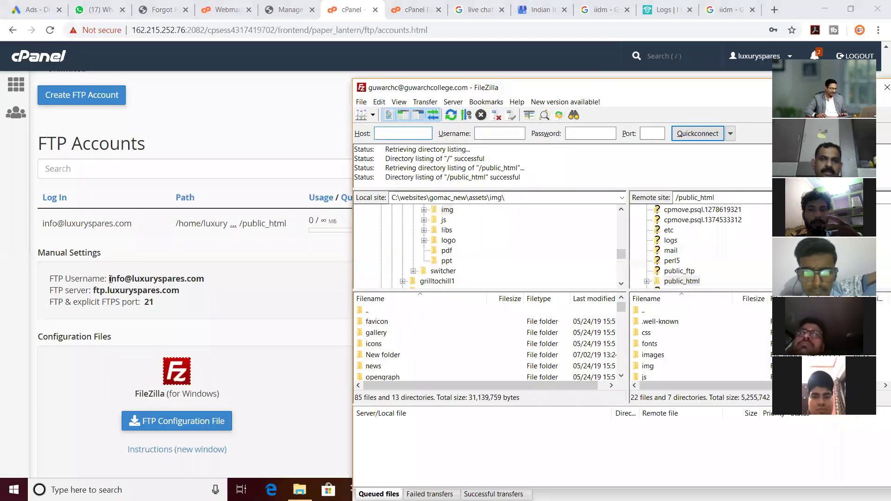
drag(109, 279, 228, 280)
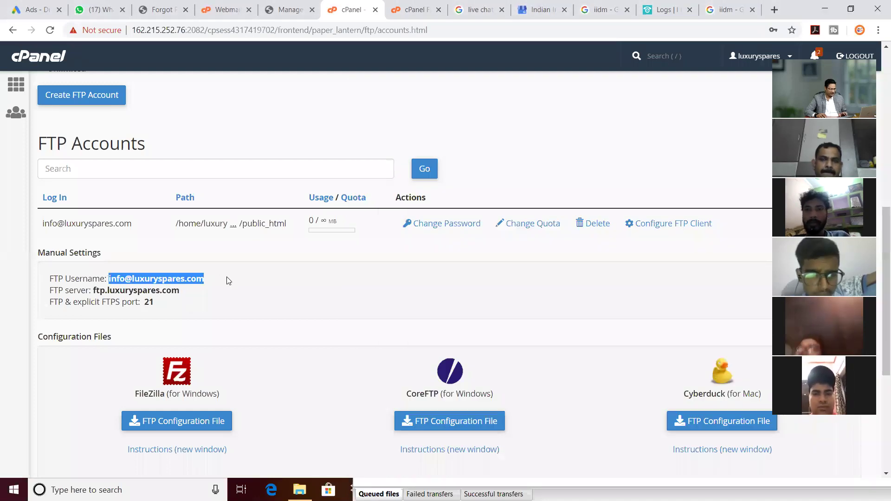
key(ctrl+c)
key(alt+Tab)
key(ctrl+v)
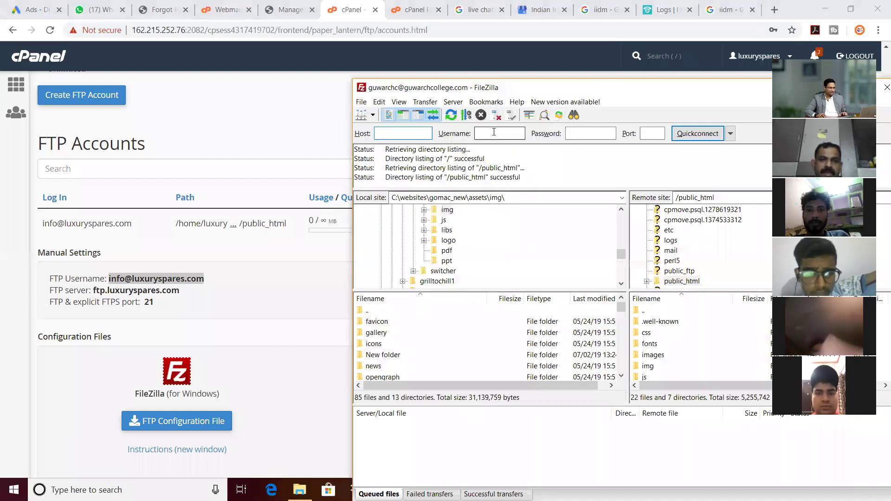
drag(93, 291, 204, 297)
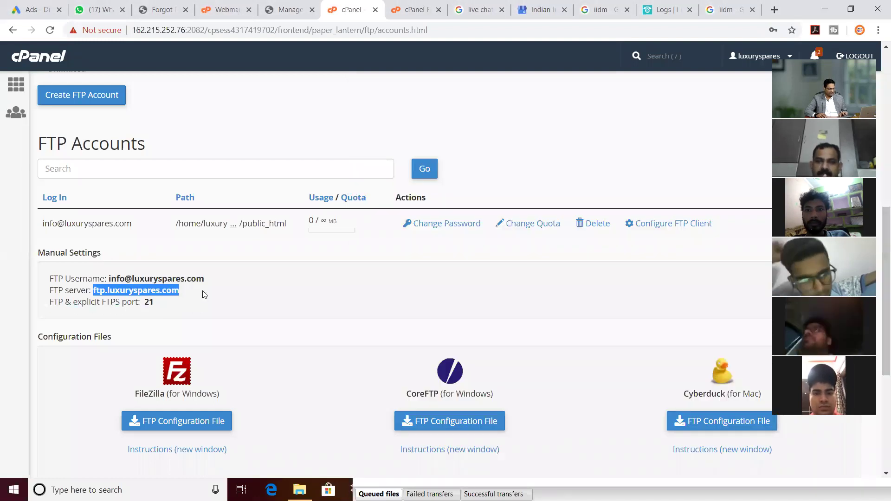
key(ctrl+c)
key(alt+Tab)
click(406, 133)
key(ctrl+v)
- Enter the account password and port 21, then connect, replacing the old server connection
click(587, 133)
text(******)
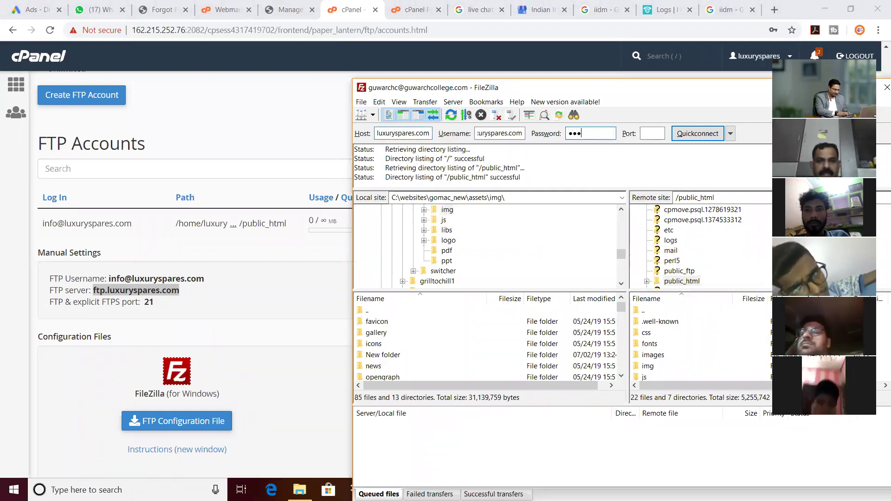
text(**)
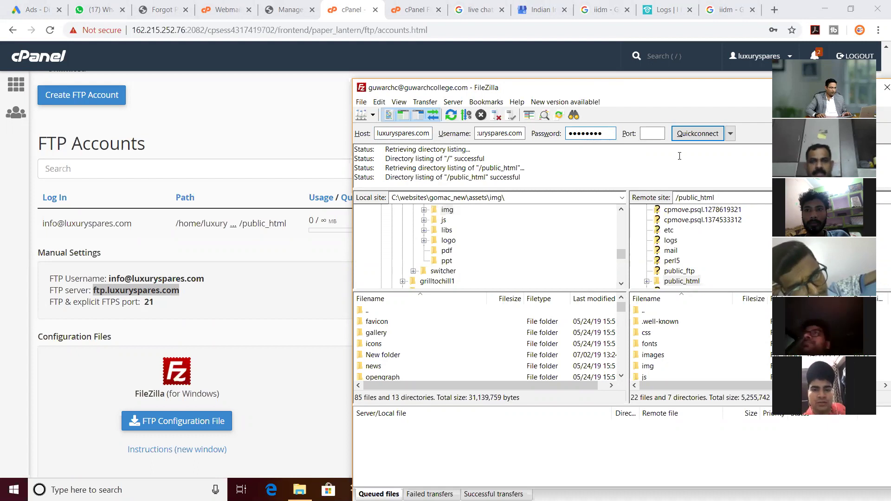
click(659, 135)
text(21)
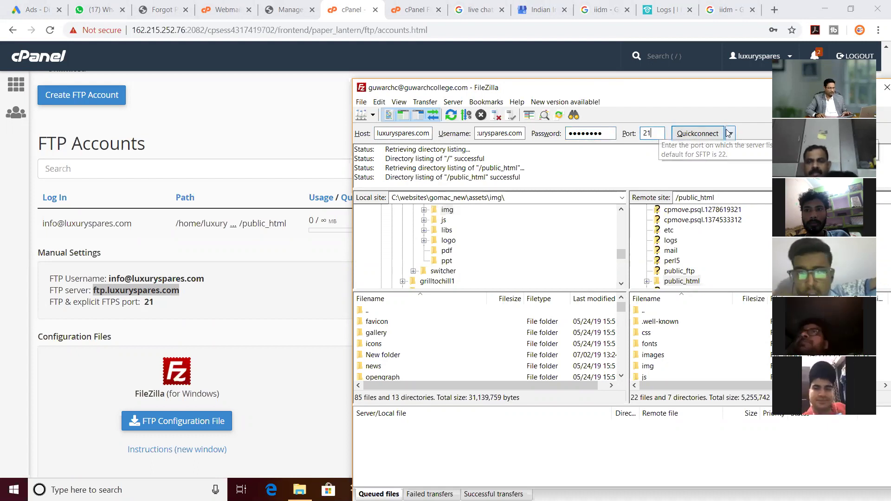
drag(698, 88, 441, 48)
click(431, 96)
click(394, 292)
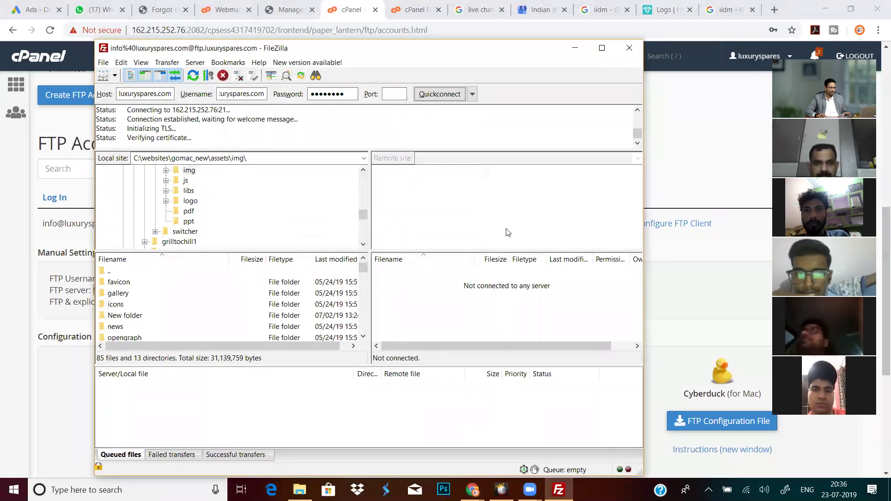
- Accept the server's unknown certificate and browse the server's root file listing
click(594, 388)
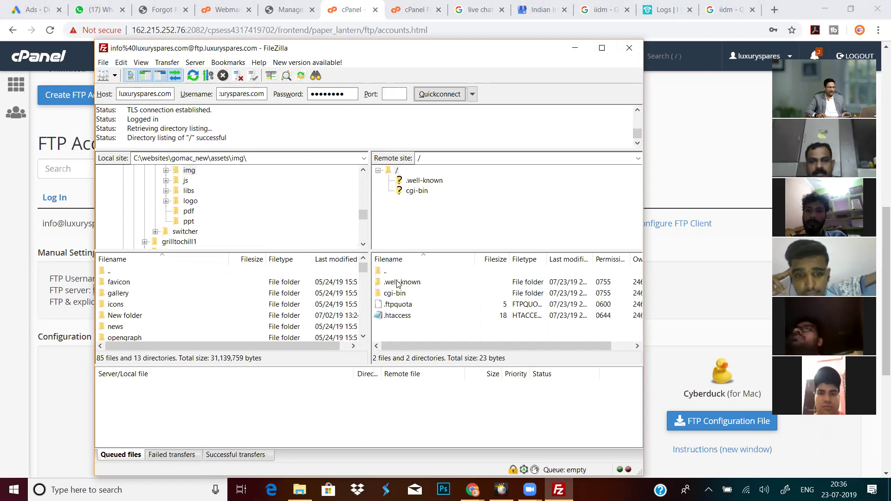
click(398, 294)
click(398, 294)
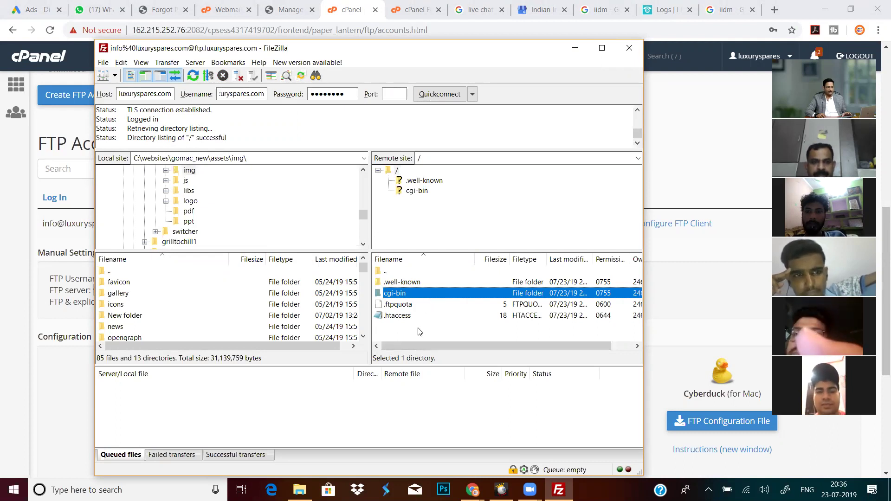
scroll(364, 275, down, 2)
mouse_move(363, 276)
mouse_down()
mouse_move(366, 346)
mouse_move(366, 269)
mouse_up()
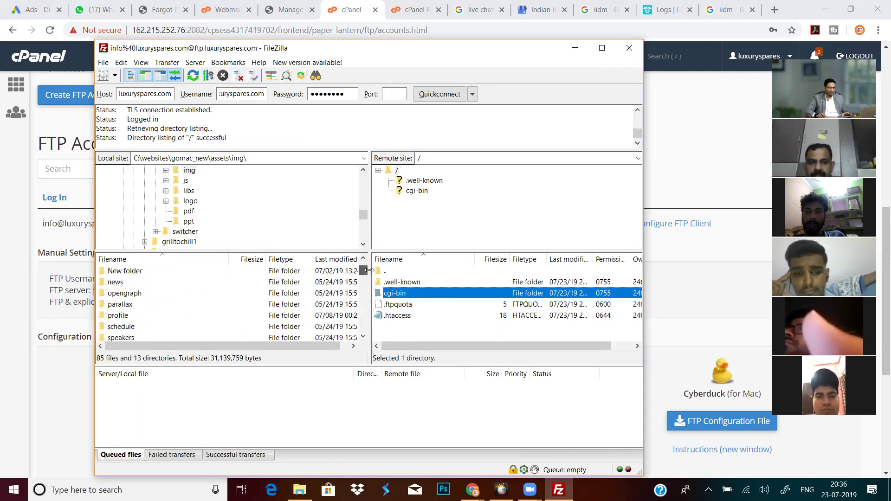
- Upload fbphoto.jpg from the local opengraph folder to the server root, accepting the certificate
click(127, 294)
double_click(128, 295)
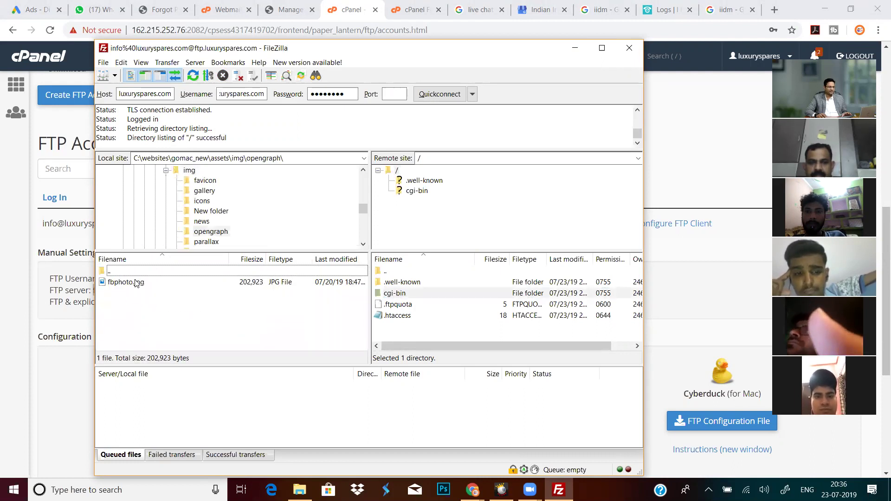
click(136, 283)
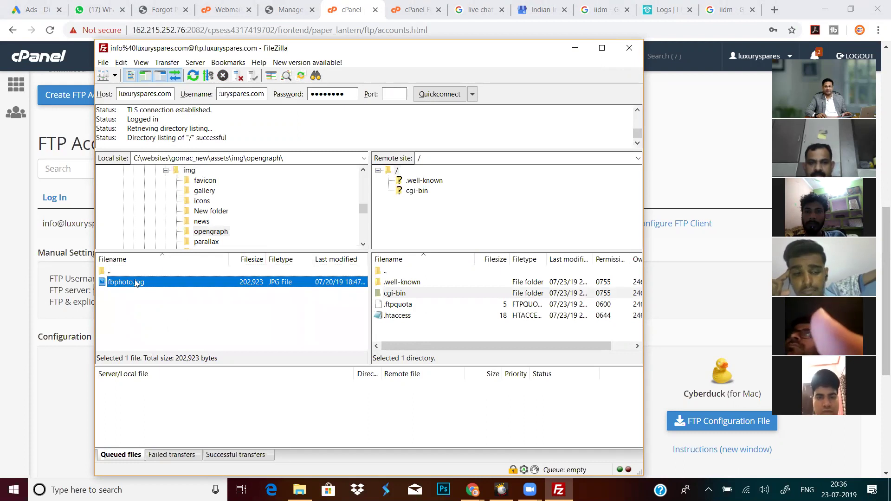
right_click(136, 283)
click(161, 288)
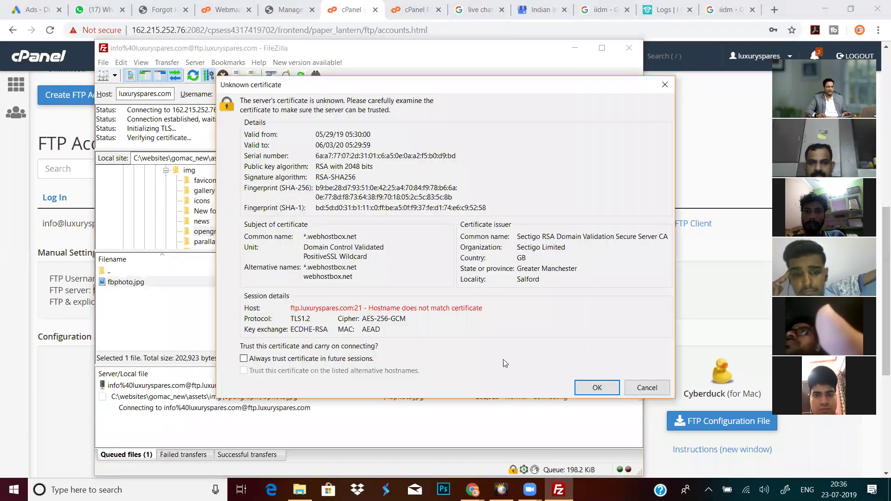
click(597, 388)
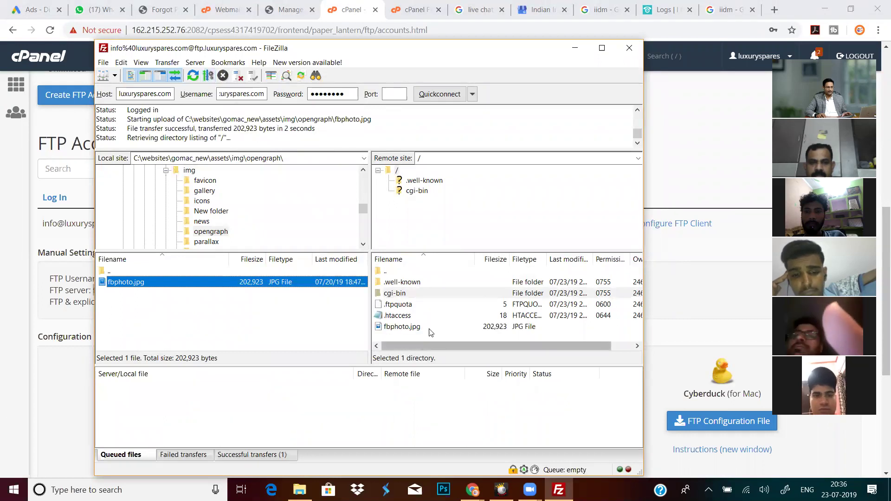
click(402, 328)
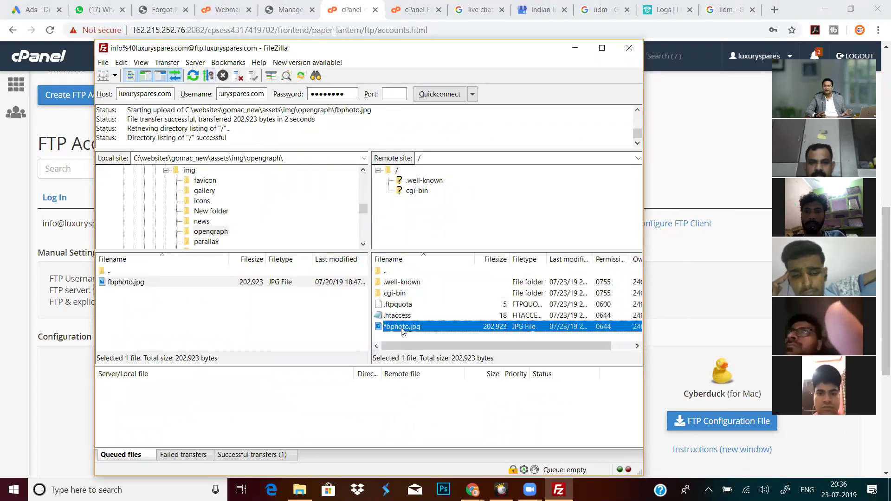
- Bring Chrome forward and return to the cPanel tab
click(714, 115)
click(287, 10)
click(361, 8)
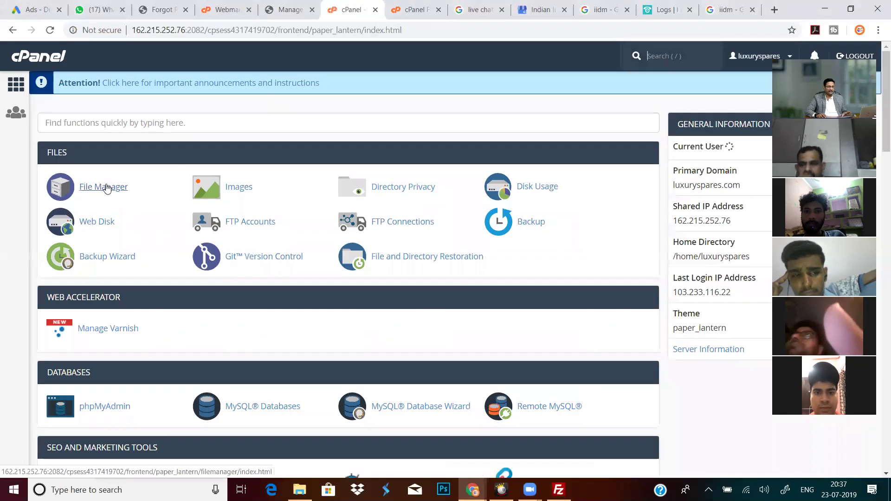
- Confirm fbphoto.jpg is in File Manager's public_html folder, then return to cPanel home
click(106, 187)
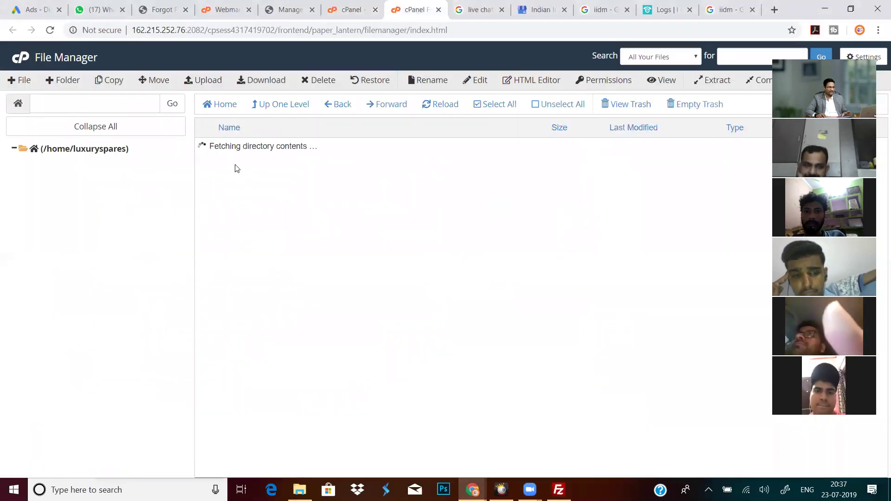
double_click(204, 202)
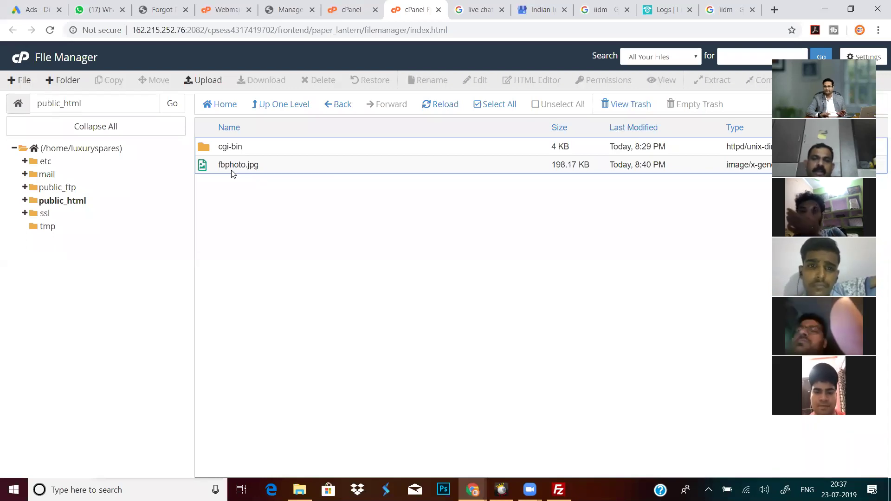
click(357, 13)
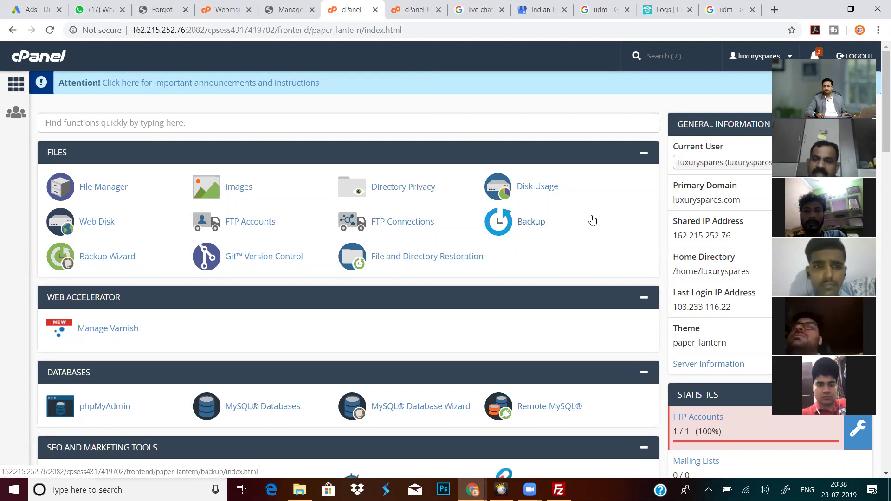
scroll(593, 221, down, 1)
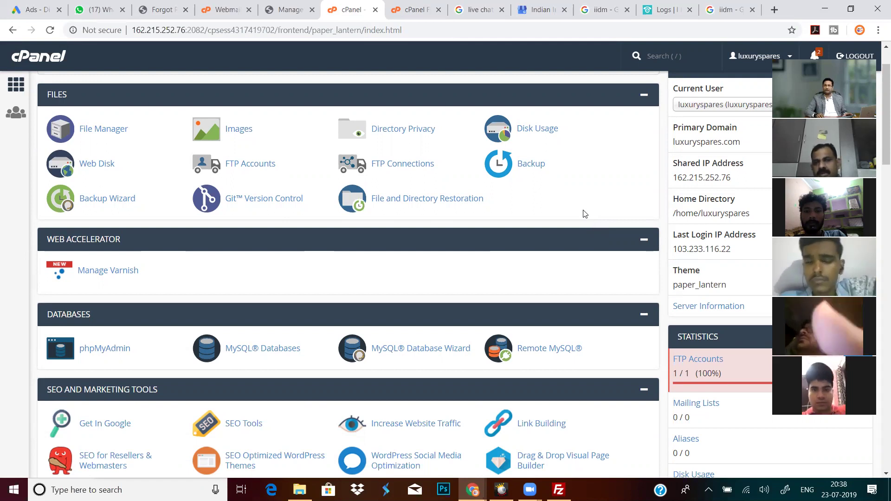
scroll(585, 211, down, 1)
scroll(584, 214, up, 1)
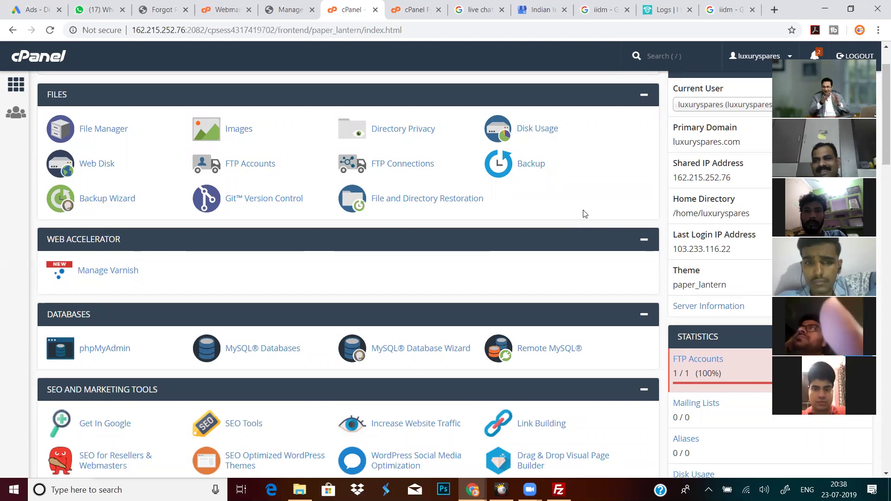
scroll(584, 213, down, 3)
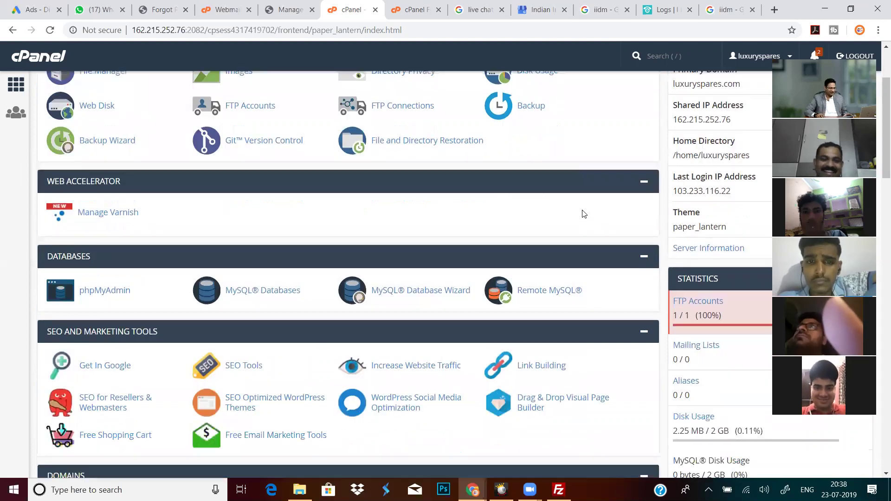
scroll(301, 205, down, 3)
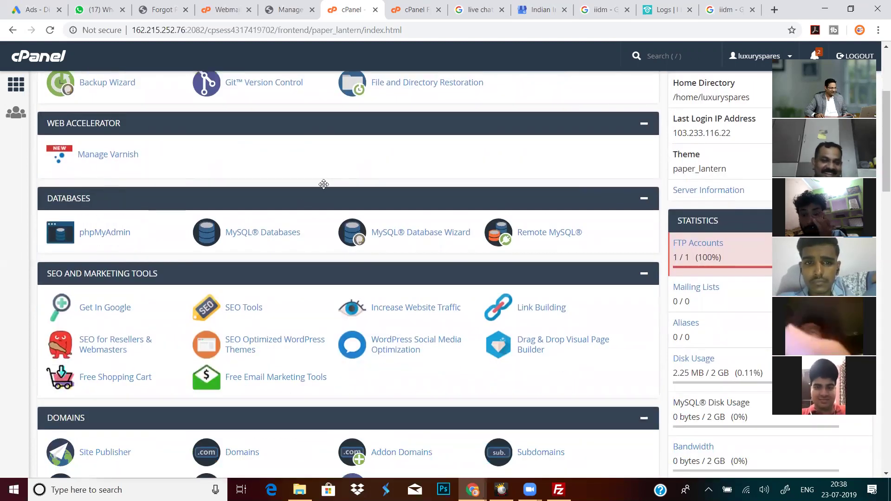
scroll(362, 200, down, 4)
scroll(427, 223, down, 1)
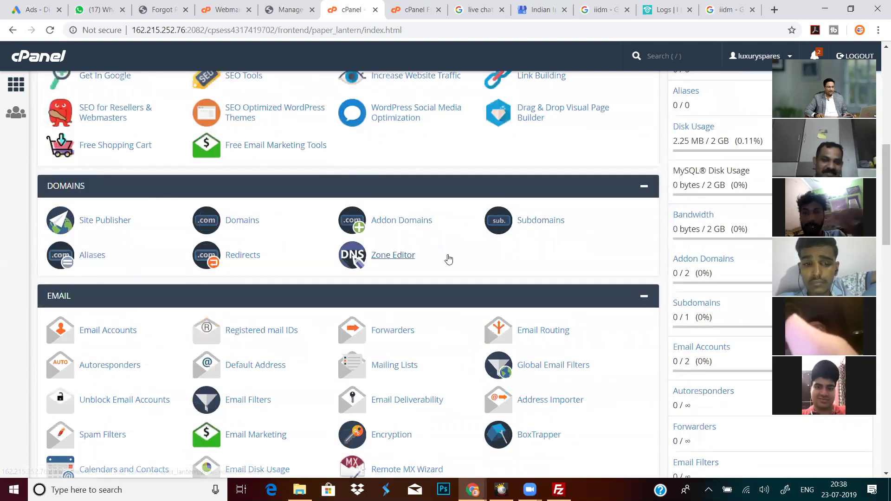
scroll(447, 258, up, 10)
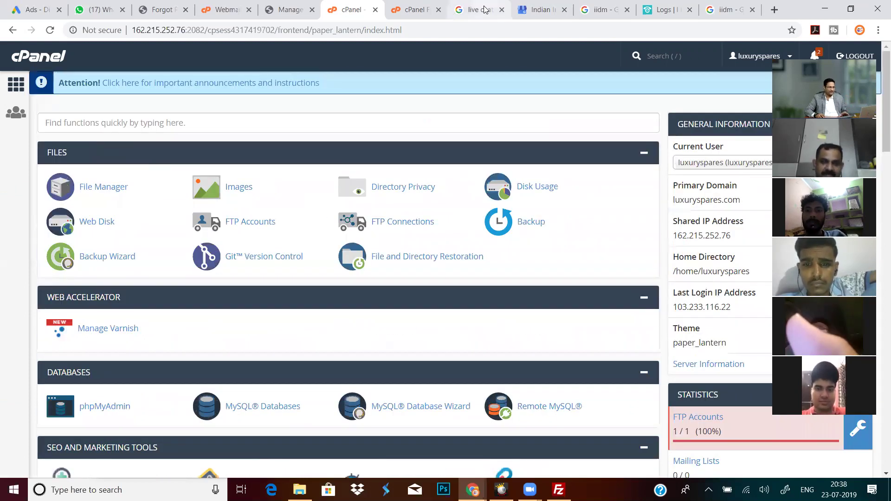
- Load luxuryspares.com in a spare tab by pasting the FTP host without 'ftp.'
click(485, 10)
click(467, 29)
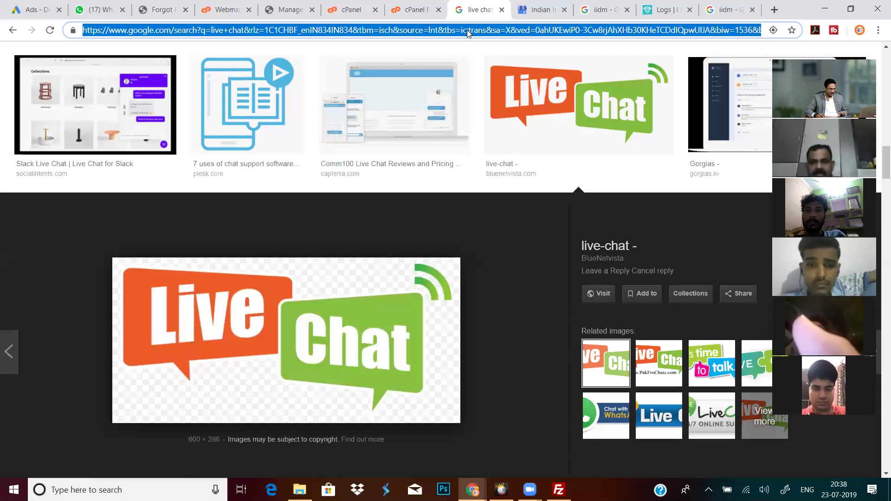
text(ftp.luxuryspares.com)
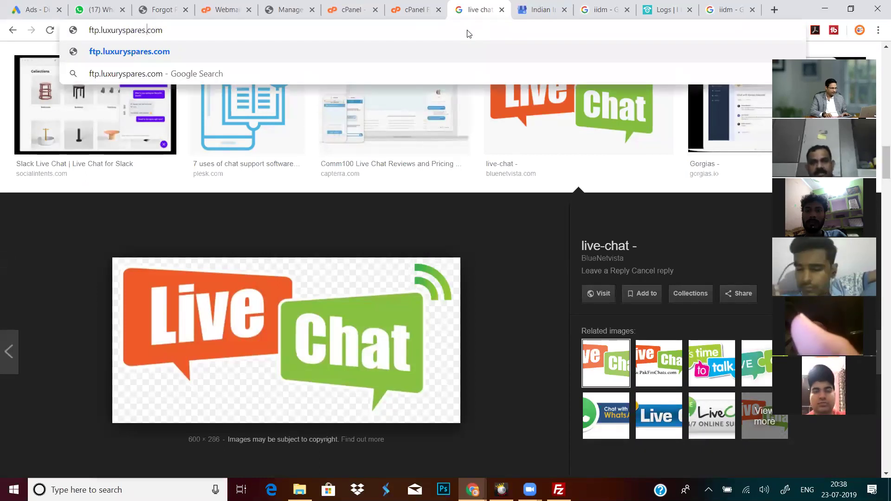
key(BackSpace)
key(BackSpace)
key(BackSpace)
key(BackSpace)
key(Return)
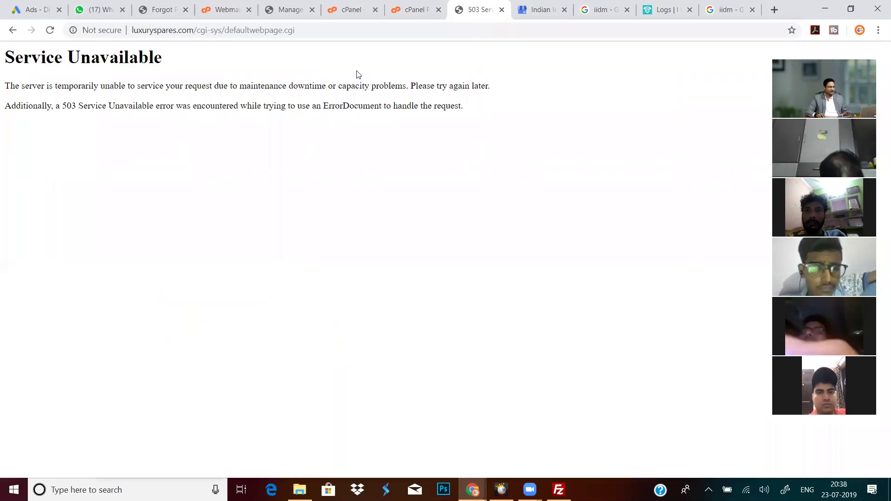
- Highlight the luxuryspares.com domain in the address bar, then go to the File Manager tab
click(309, 31)
click(195, 31)
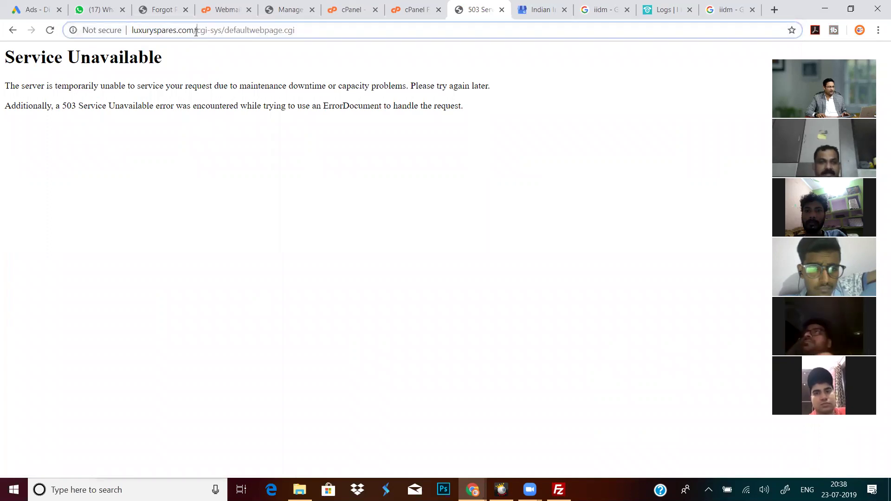
drag(194, 31, 122, 31)
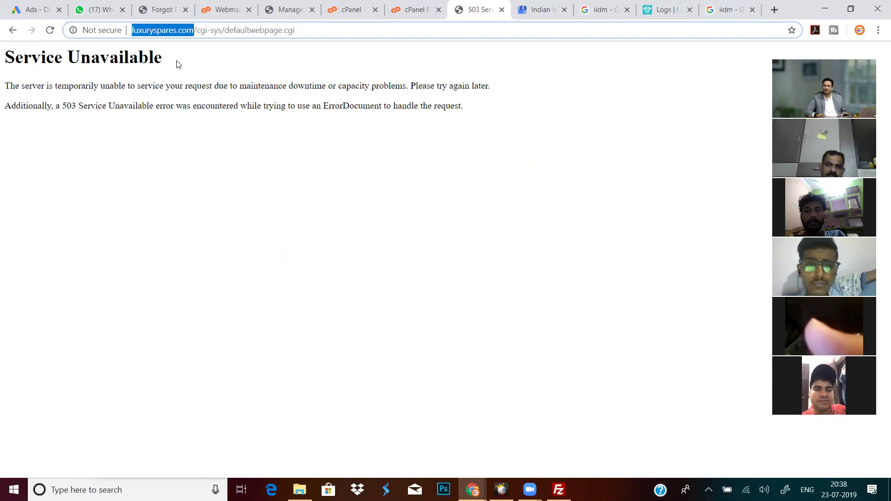
click(419, 10)
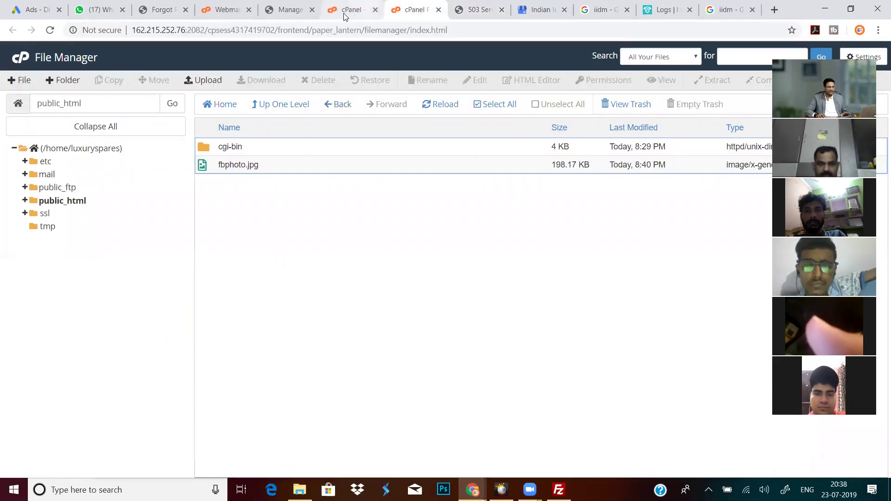
- Reload the cPanel home dashboard via the Home icon and scroll to the Email section
click(330, 13)
click(288, 14)
click(351, 14)
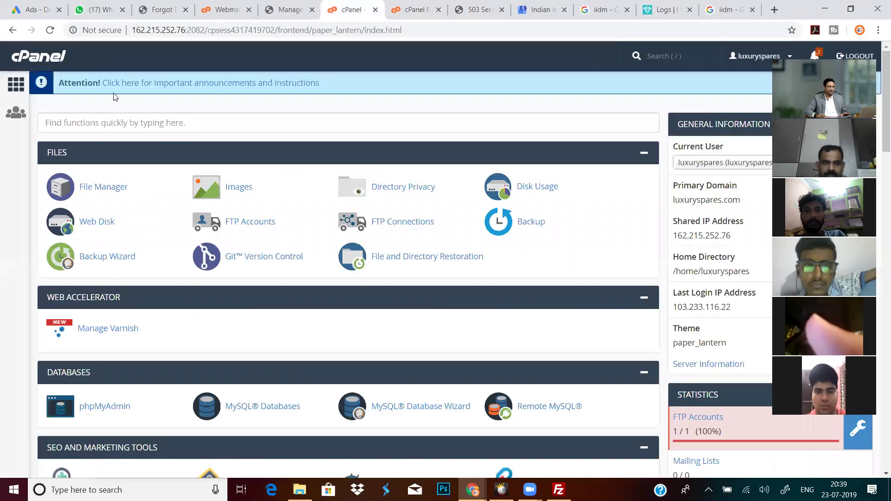
click(20, 85)
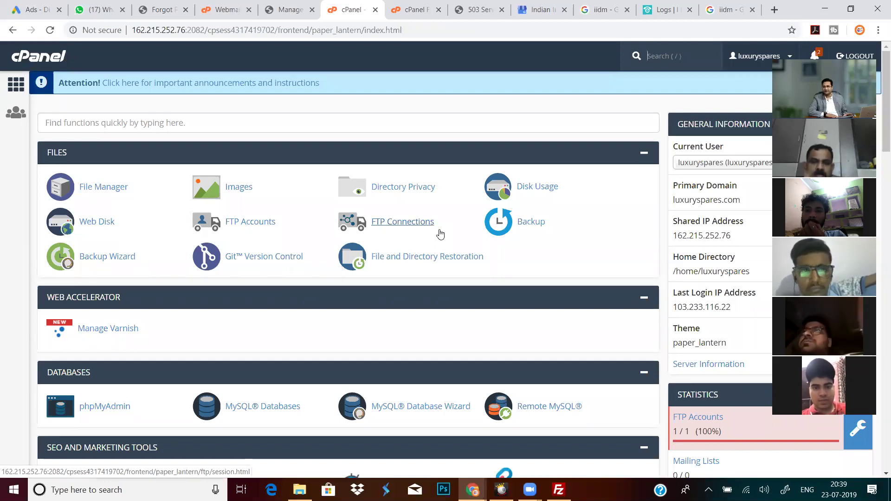
scroll(439, 241, down, 6)
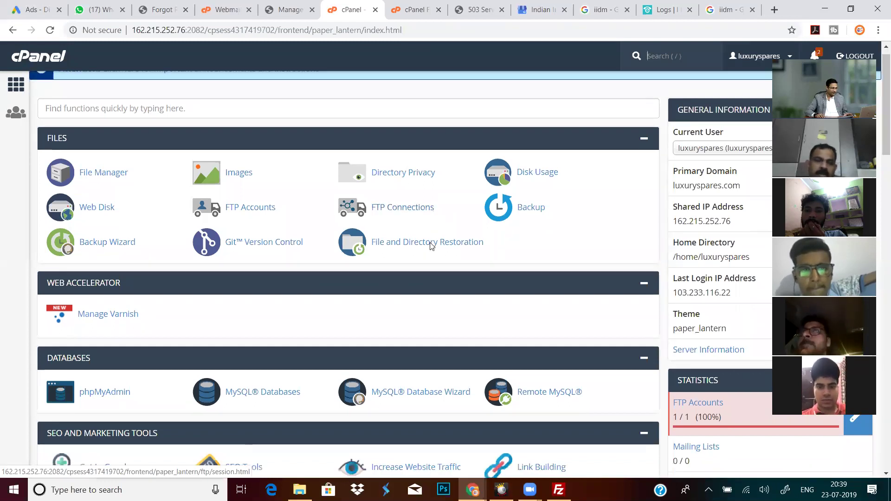
scroll(434, 282, down, 6)
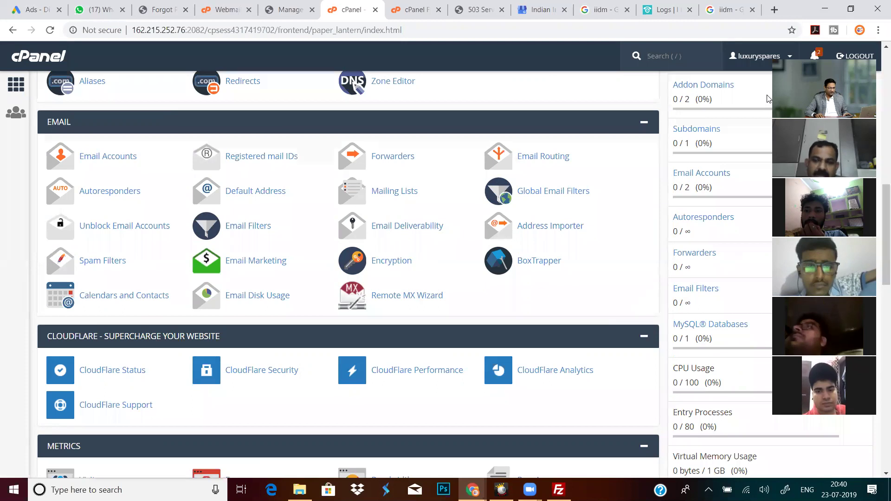
drag(768, 99, 664, 98)
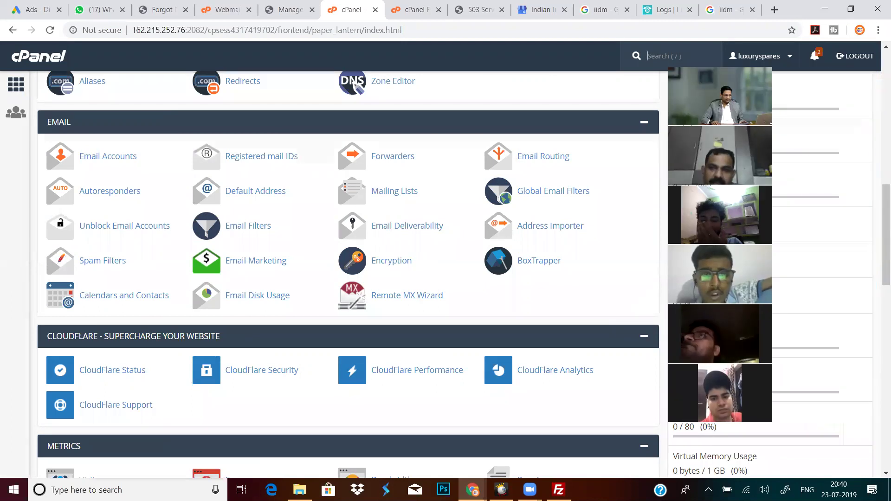
drag(665, 99, 768, 99)
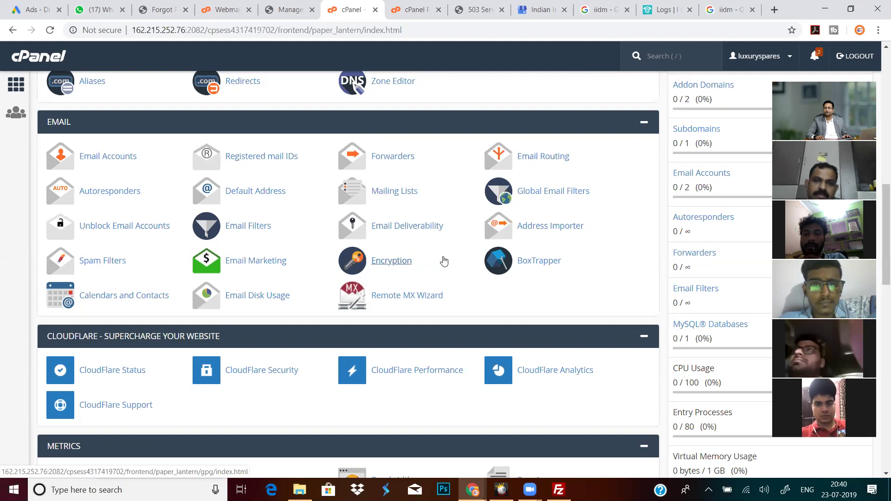
scroll(444, 261, down, 4)
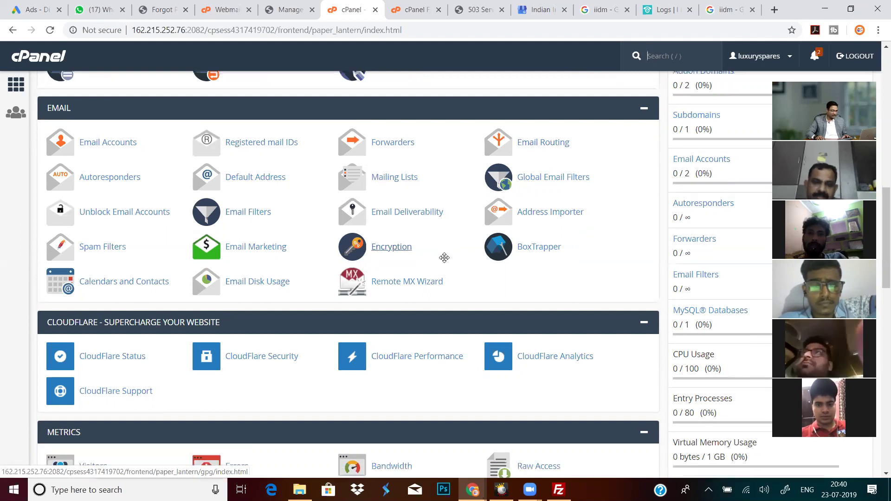
scroll(444, 261, down, 9)
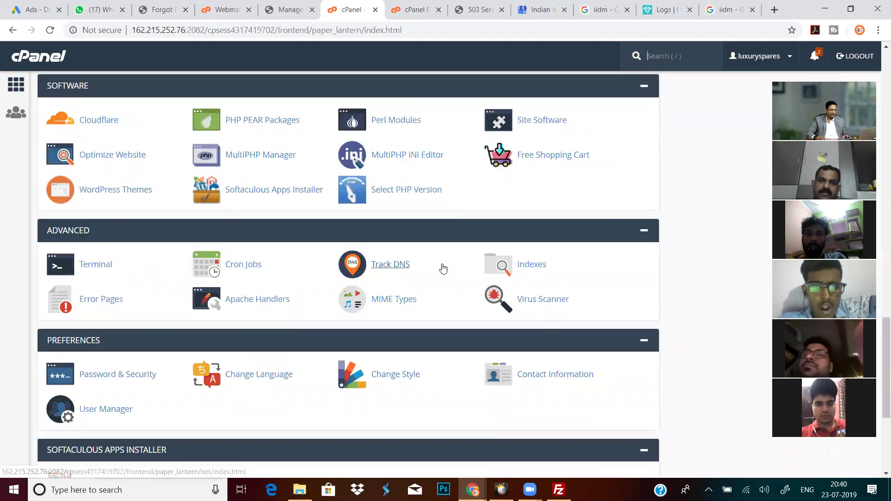
scroll(441, 269, down, 4)
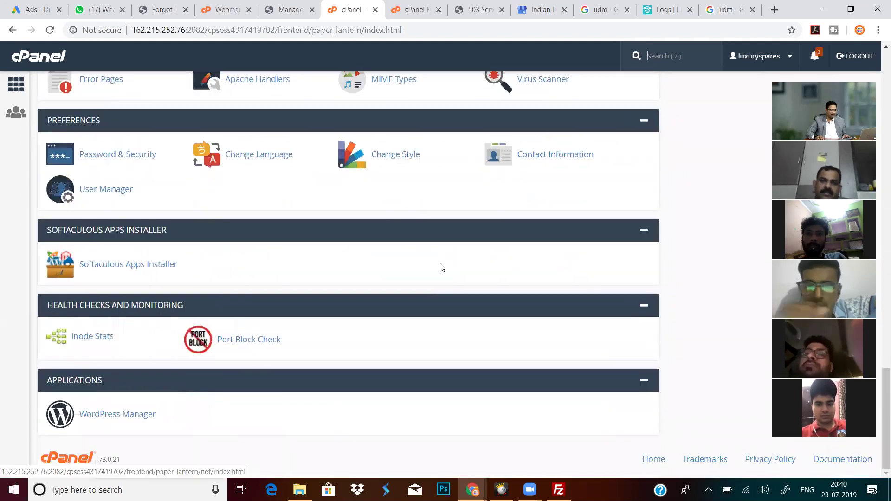
- Open Softaculous Apps Installer and start a WordPress install from its card
click(116, 266)
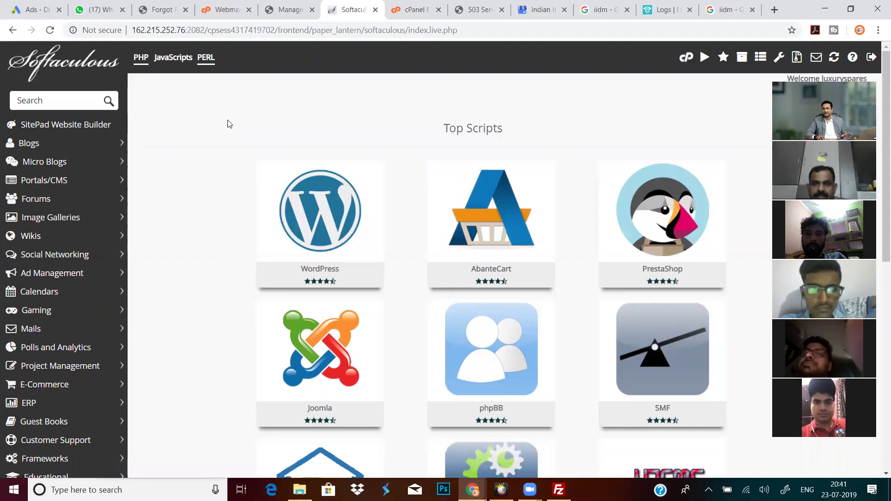
mouse_move(272, 170)
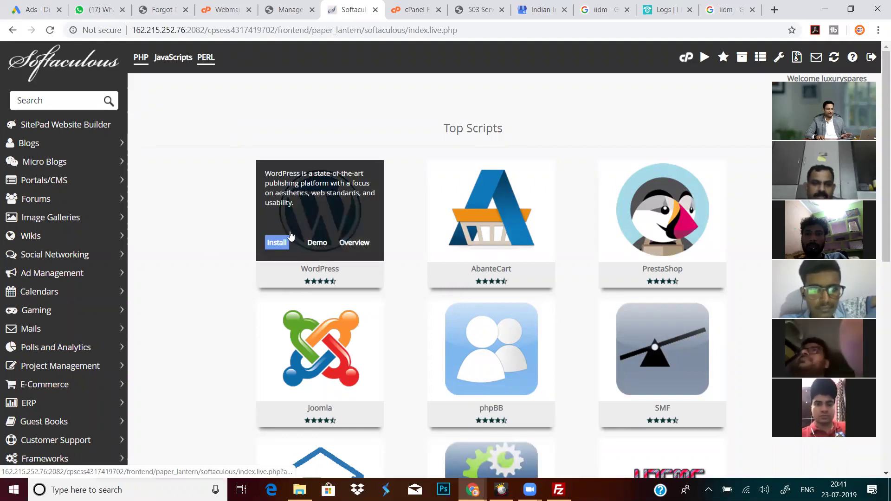
click(277, 243)
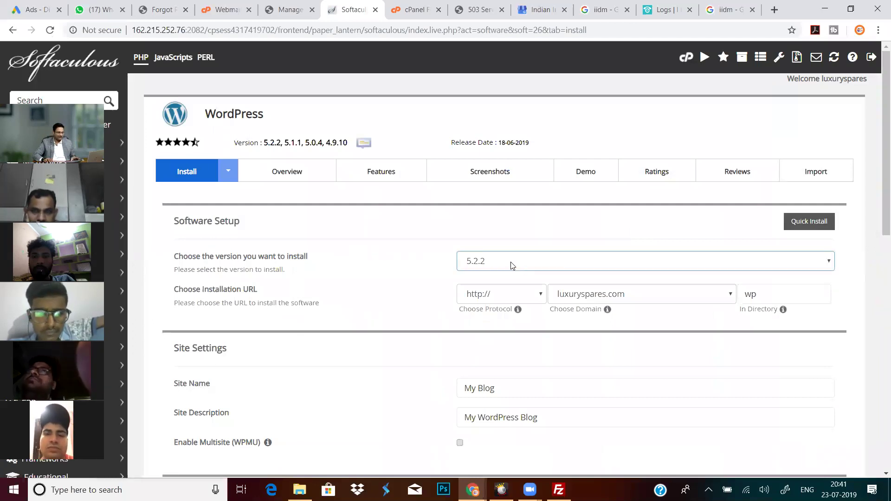
click(523, 299)
click(509, 352)
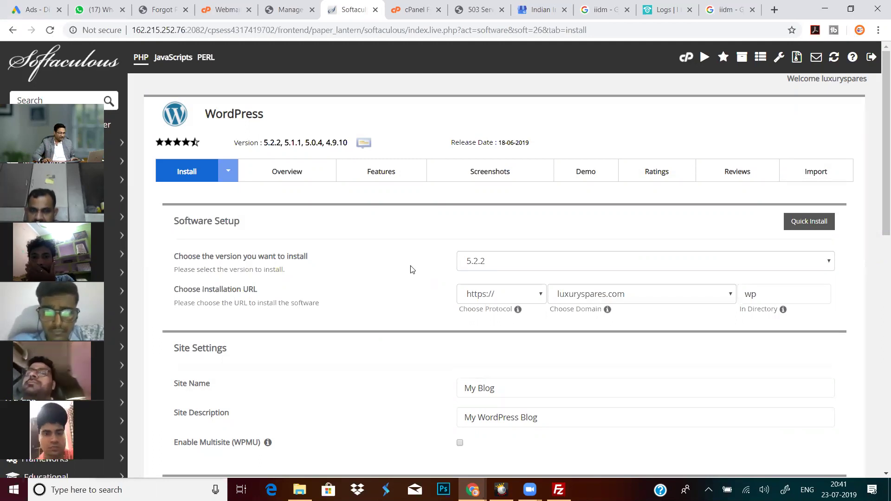
scroll(415, 274, down, 1)
click(773, 234)
double_click(773, 235)
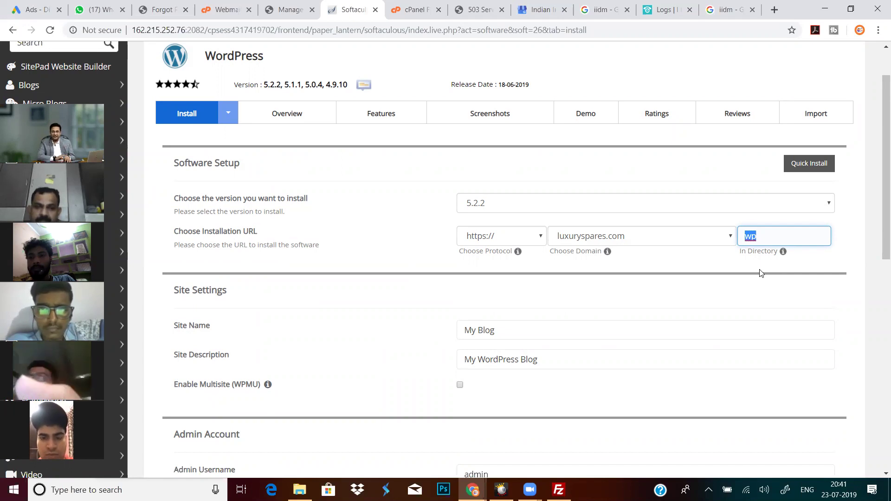
key(BackSpace)
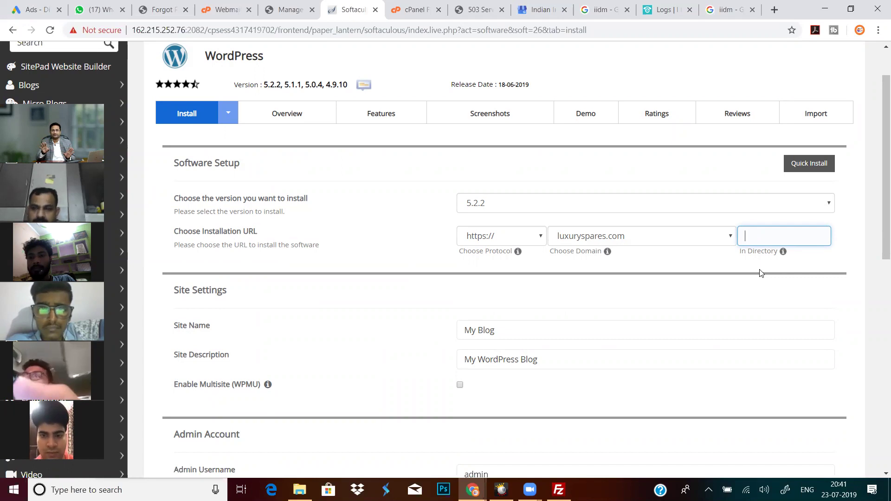
click(853, 262)
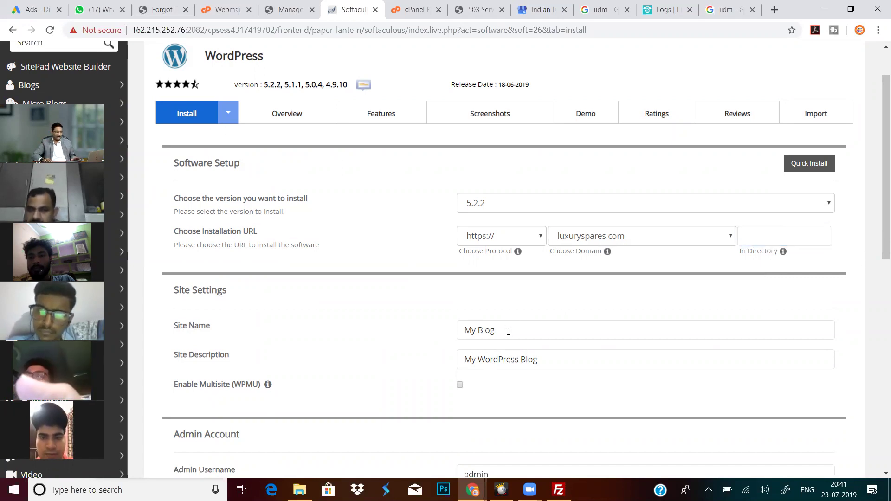
- Review the site name My Blog, the site description and the admin username
drag(523, 328, 425, 339)
drag(549, 356, 410, 356)
click(411, 356)
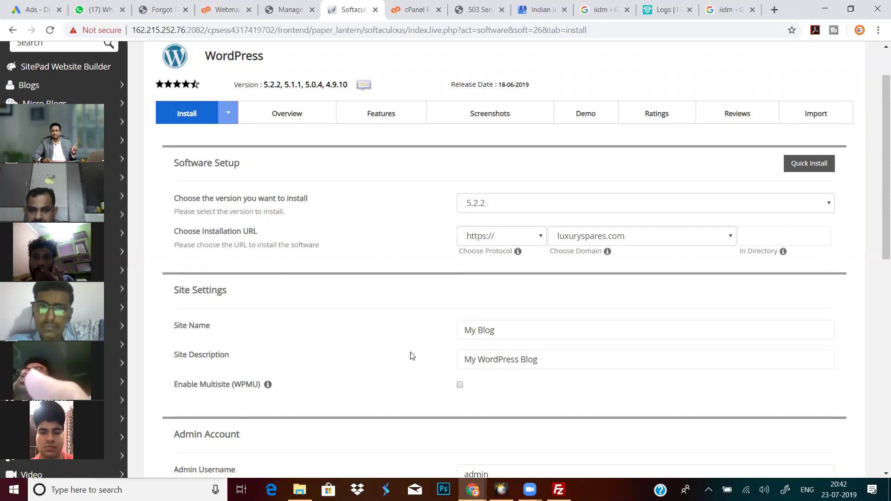
scroll(411, 355, down, 4)
click(505, 304)
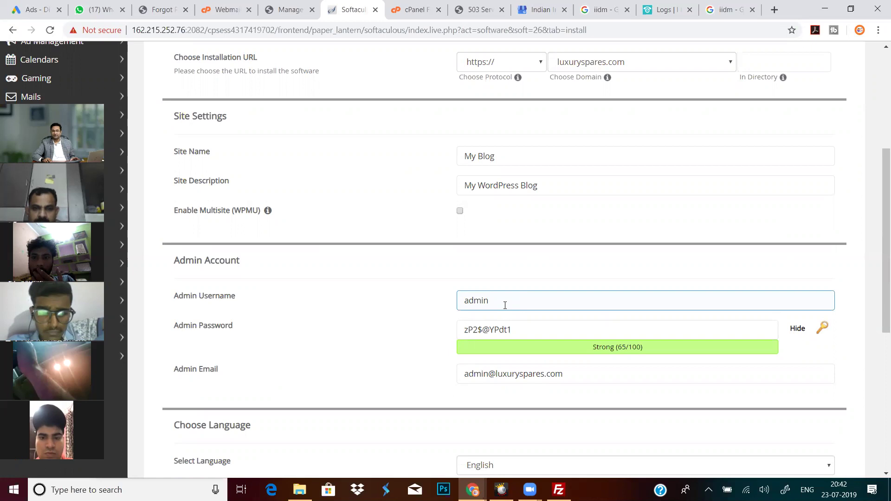
click(505, 305)
- Replace the generated admin password with a new one and mask it
drag(513, 329, 420, 329)
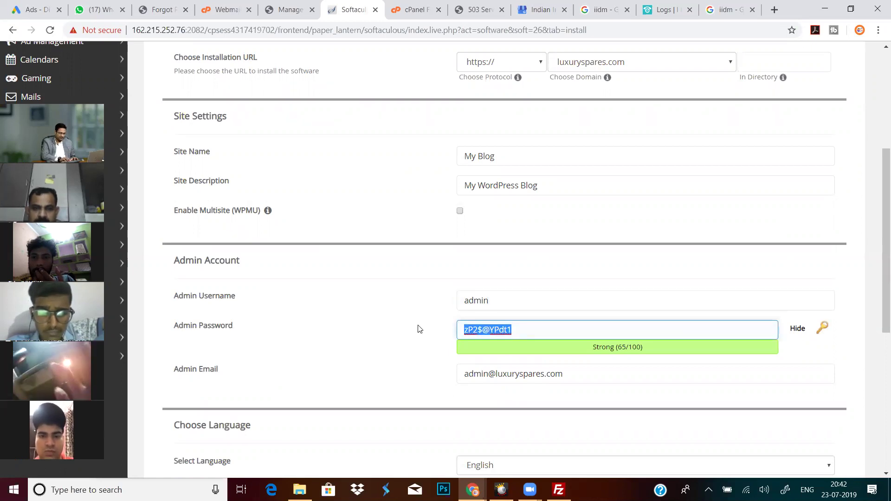
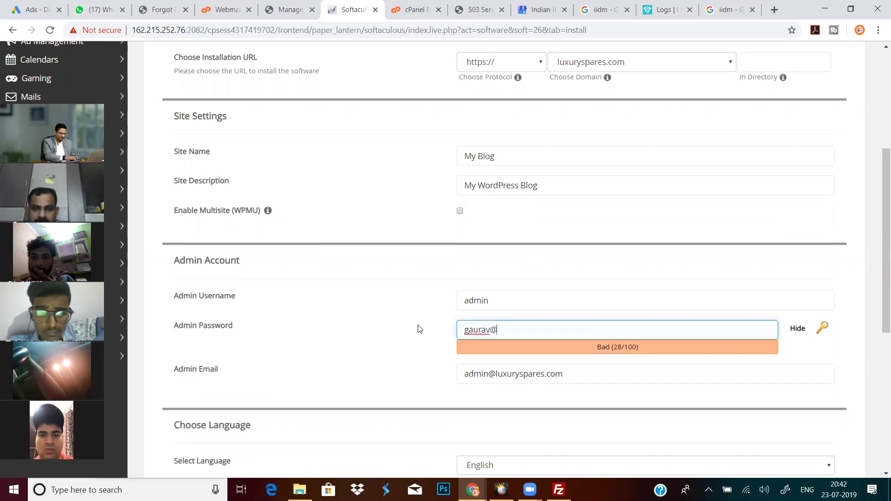
click(417, 328)
scroll(417, 328, down, 1)
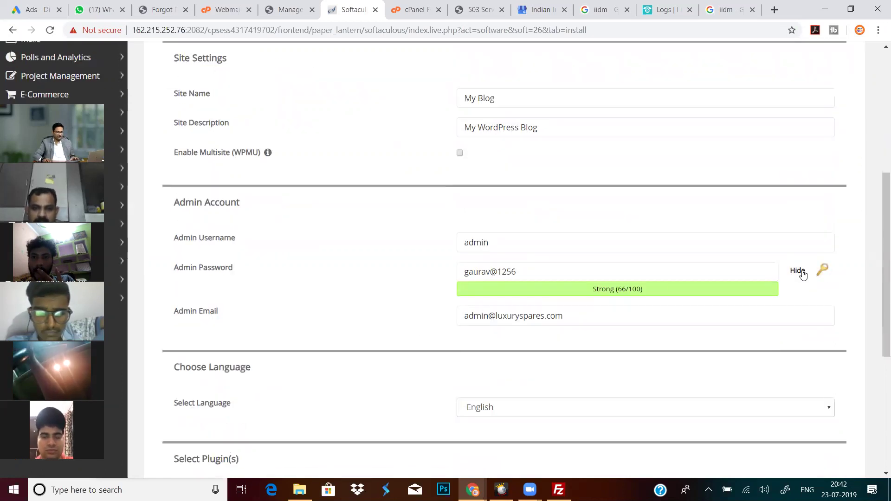
click(797, 271)
scroll(356, 271, down, 1)
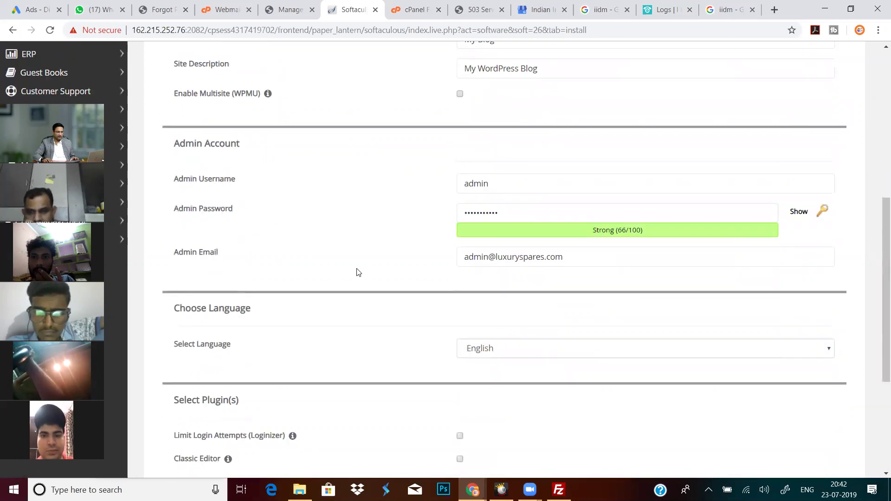
scroll(358, 272, down, 2)
scroll(342, 239, down, 2)
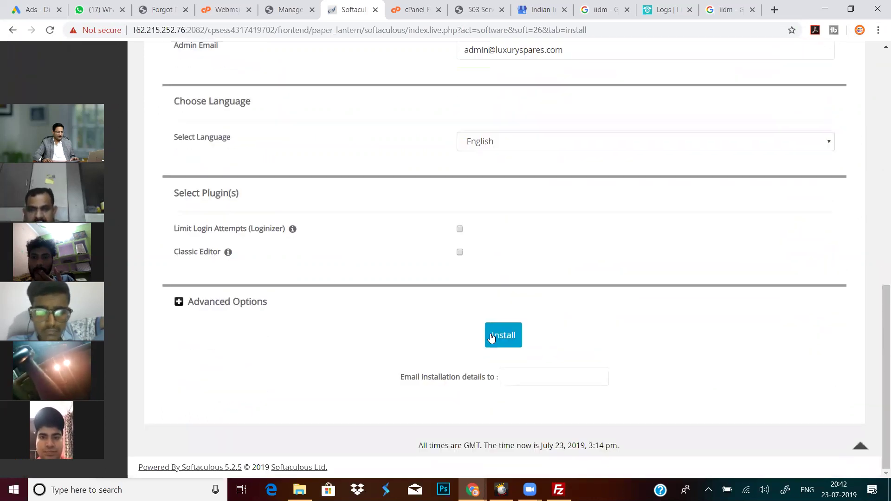
- Attempt the install, then delete the blocking .htaccess file from the server root in FileZilla
click(505, 342)
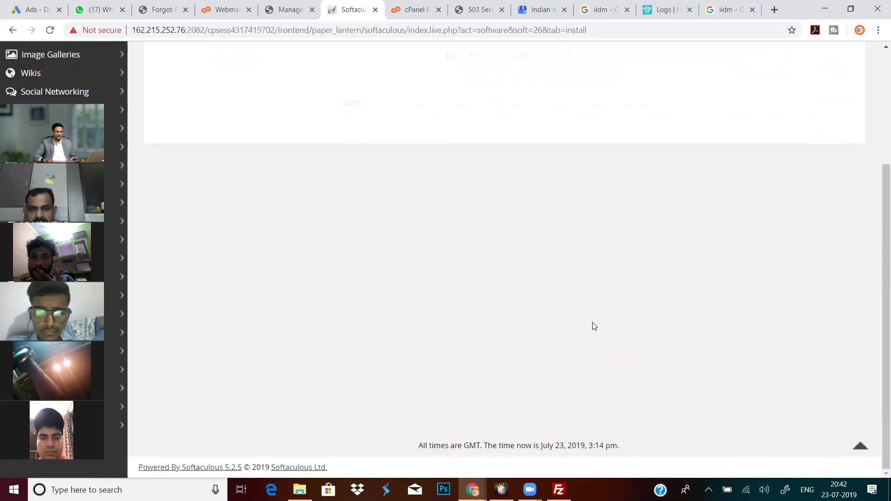
scroll(594, 326, up, 3)
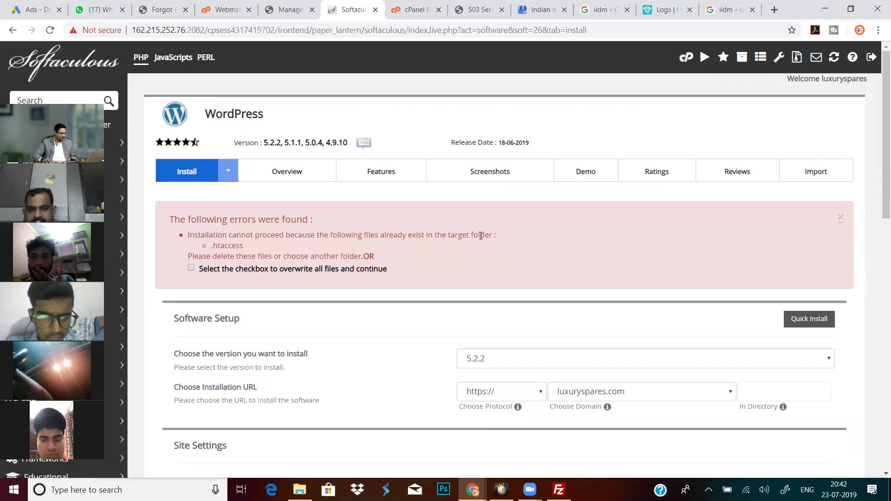
click(558, 490)
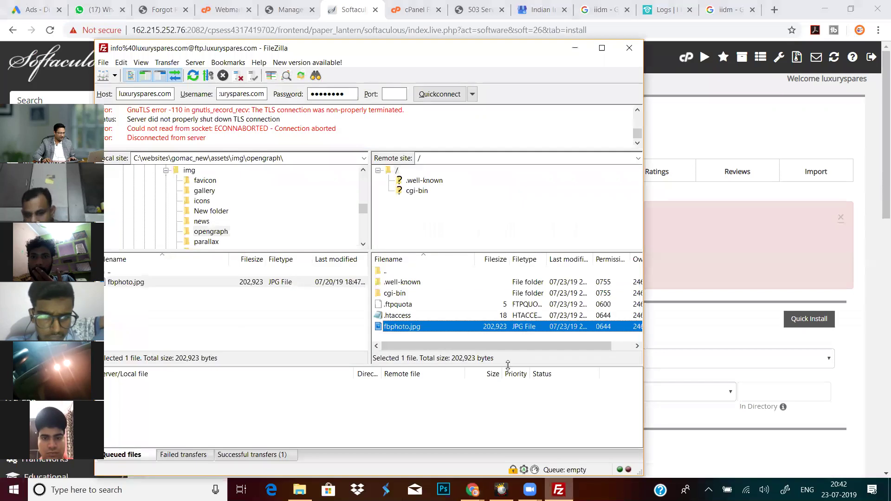
click(408, 317)
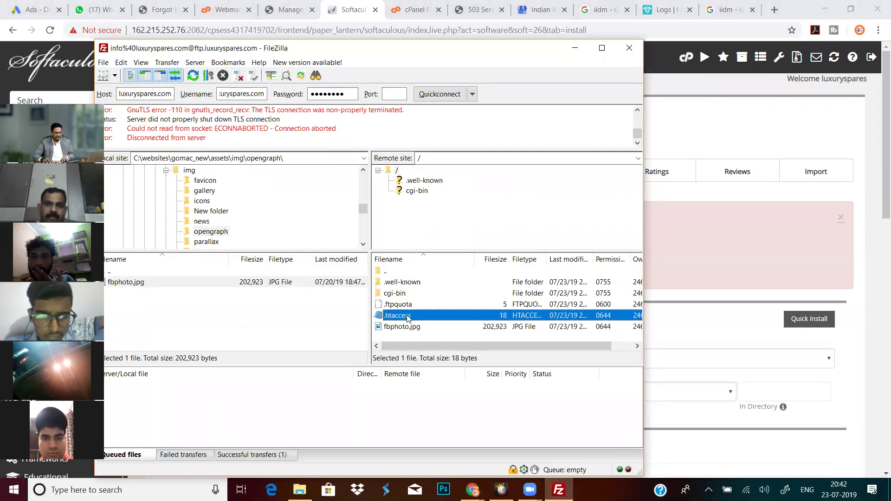
key(Delete)
click(395, 262)
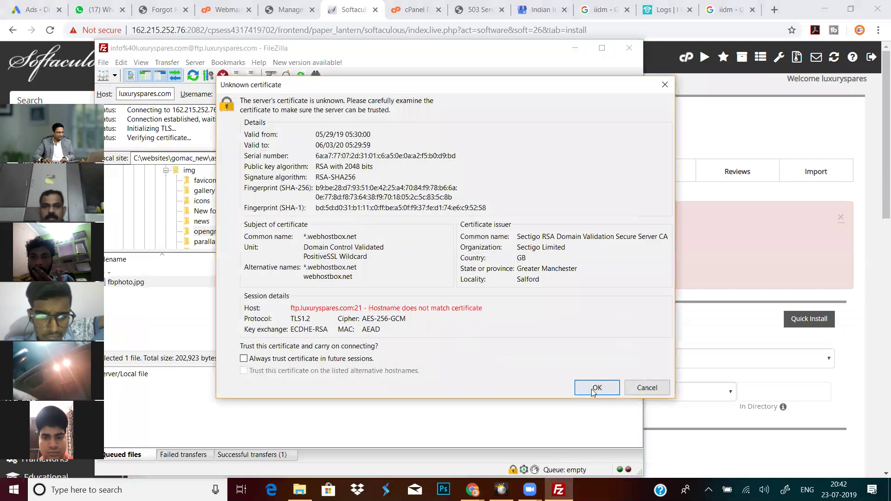
click(596, 388)
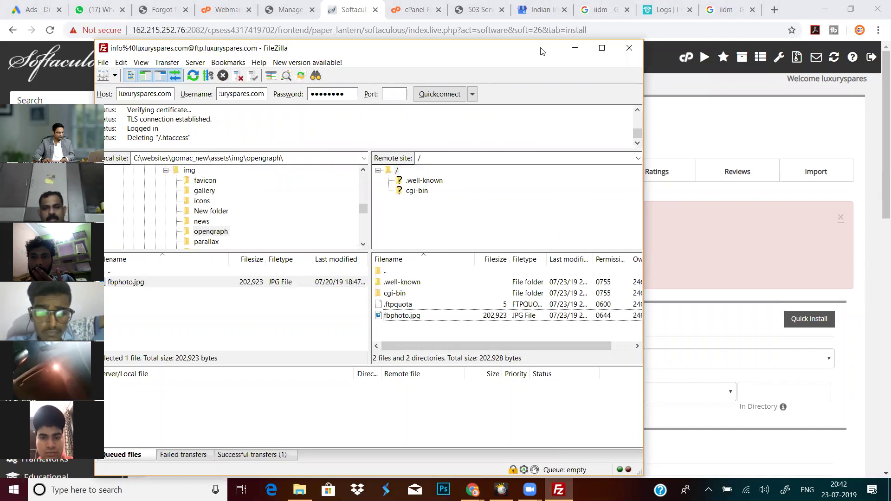
click(574, 47)
scroll(555, 339, down, 9)
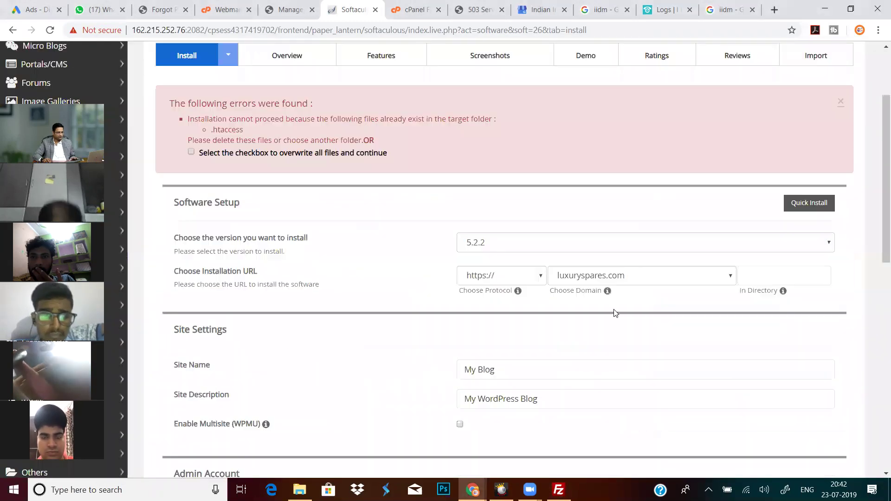
- Mask the admin password again and rerun the WordPress installation
click(668, 263)
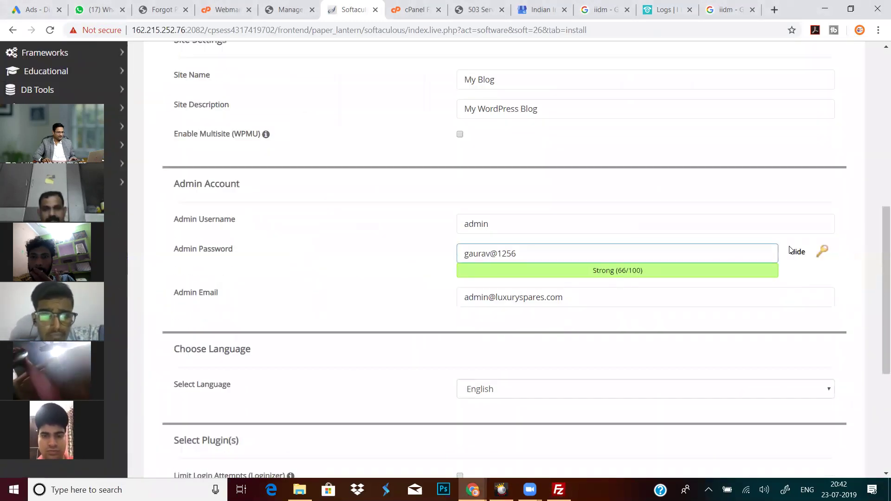
click(797, 253)
scroll(419, 266, down, 3)
scroll(420, 265, down, 2)
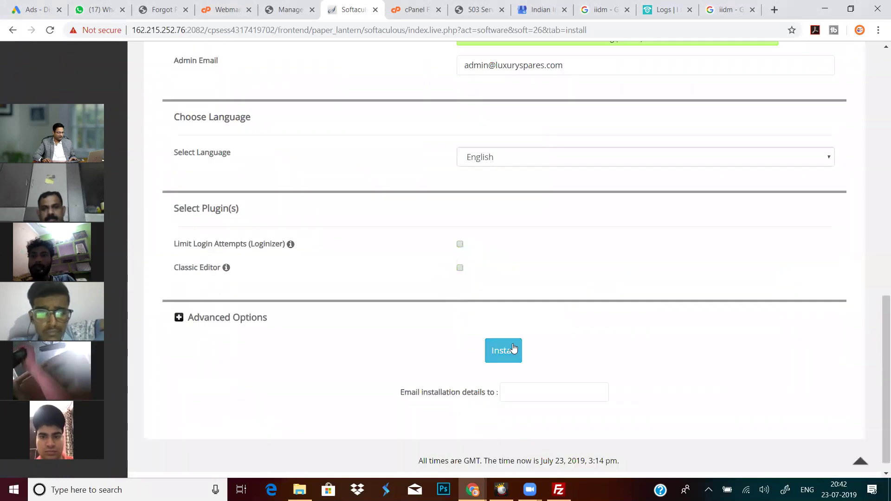
click(503, 351)
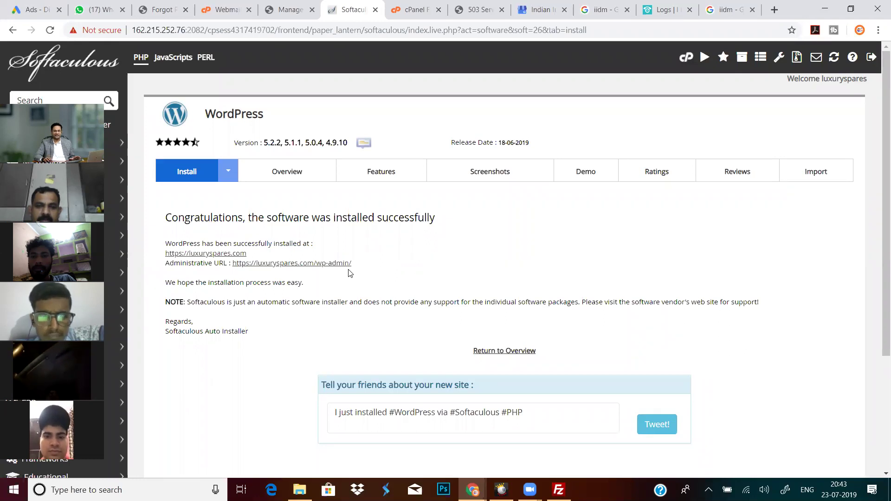
- Open the wp-admin dashboard, then load the front page by removing 'wp-admin/' from the address
click(325, 263)
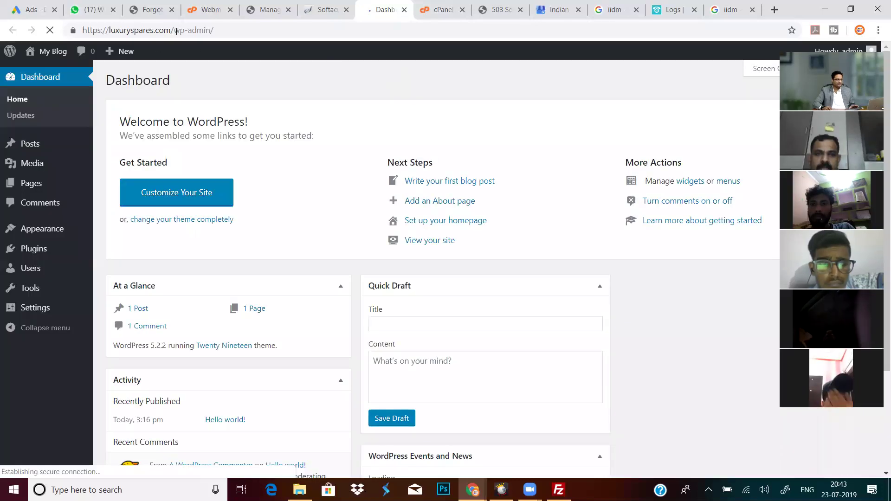
drag(174, 30, 340, 41)
key(BackSpace)
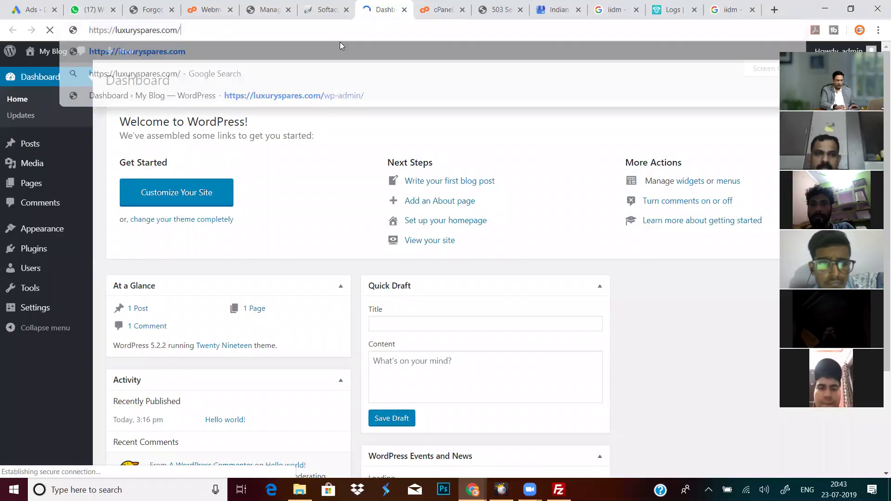
key(Return)
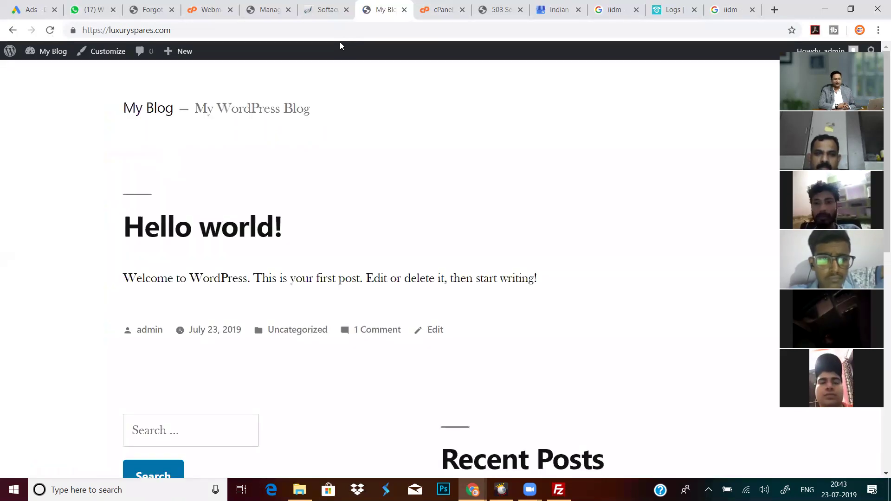
- Check the site's connection info and reload the My Blog front page showing Hello world!
scroll(444, 160, down, 2)
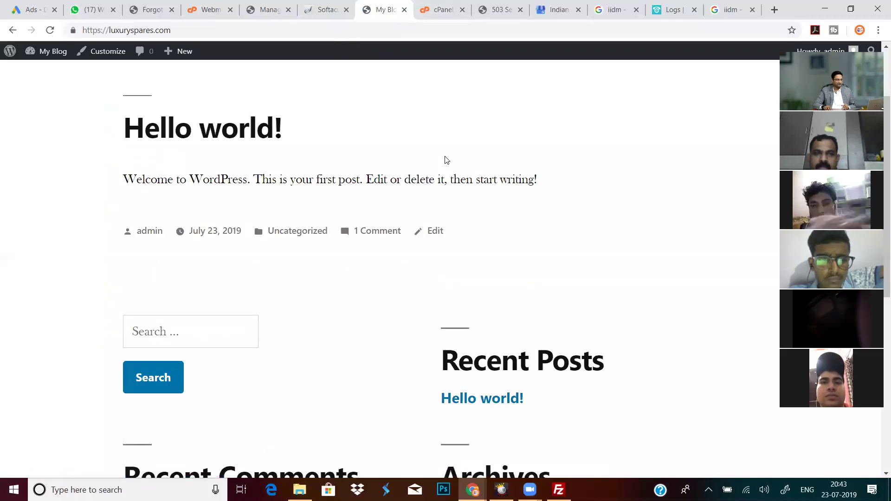
scroll(445, 160, down, 8)
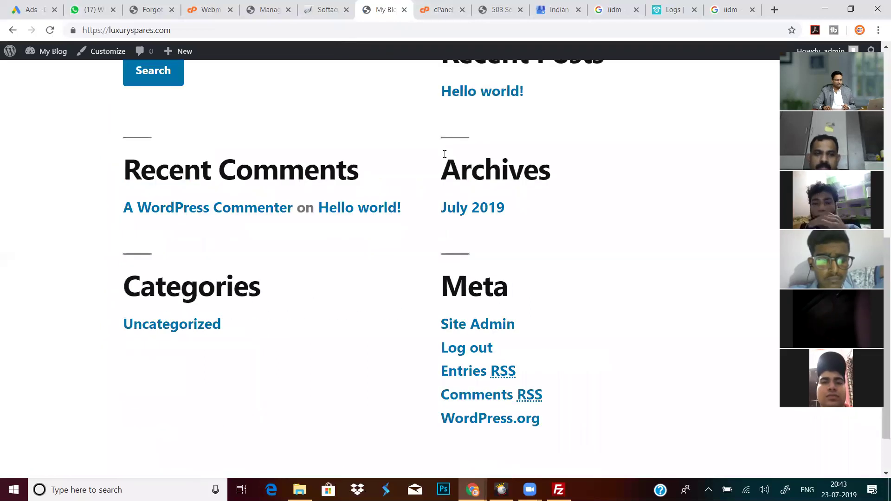
click(73, 31)
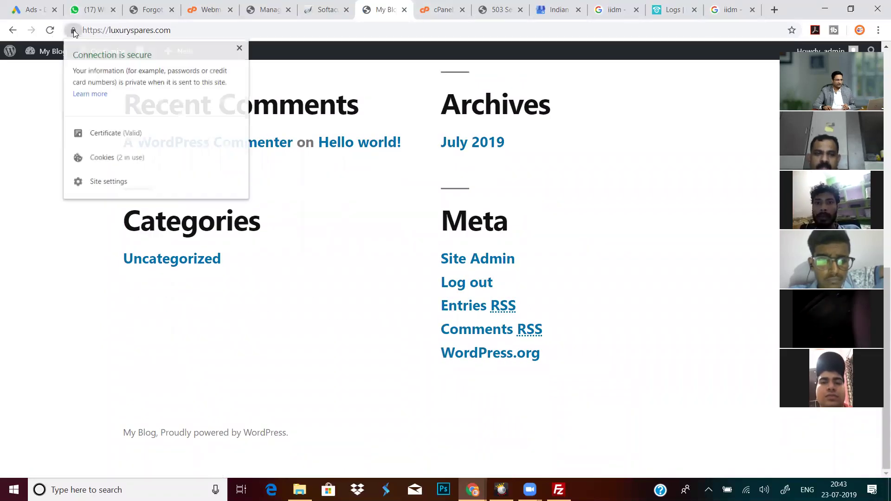
click(240, 48)
key(Return)
key(Tab)
key(Tab)
click(721, 231)
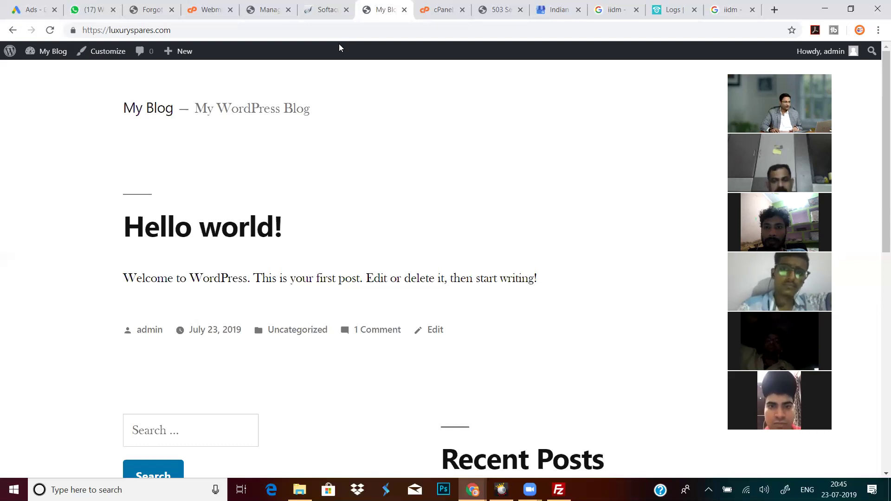
- Select the luxuryspares.com blog address, then return to the Softaculous WordPress install-success tab
click(232, 29)
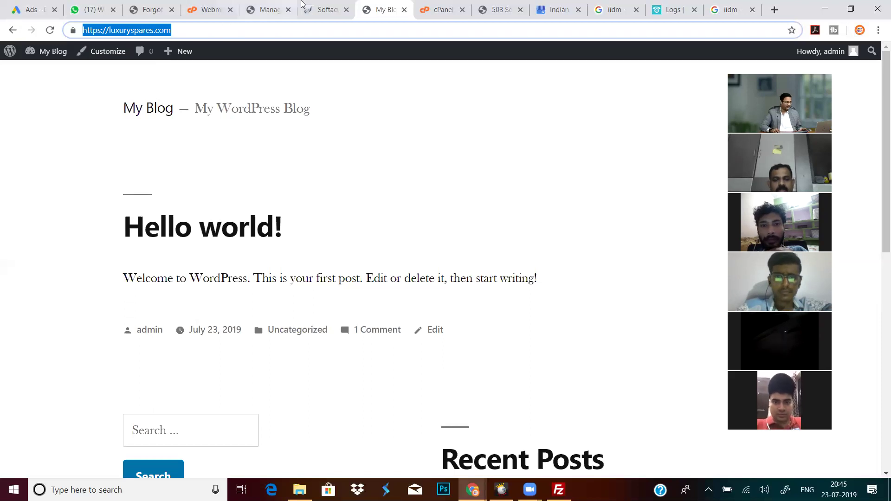
click(380, 89)
click(231, 32)
key(ctrl+a)
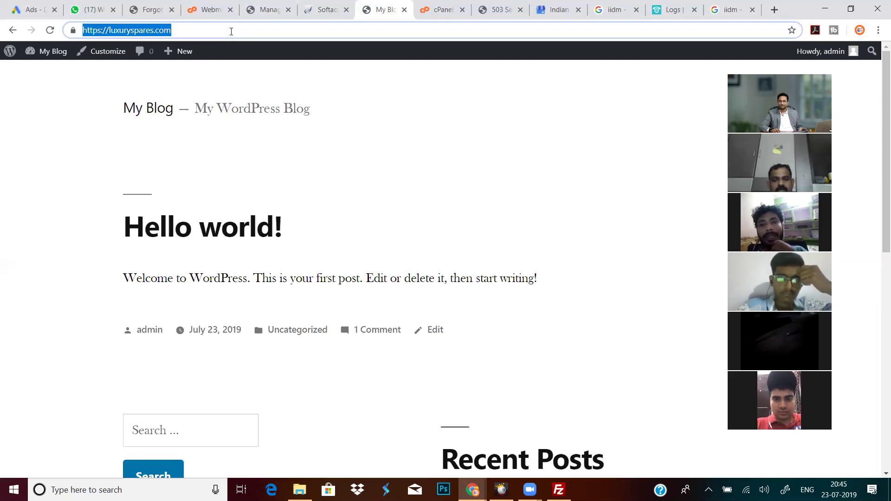
click(232, 31)
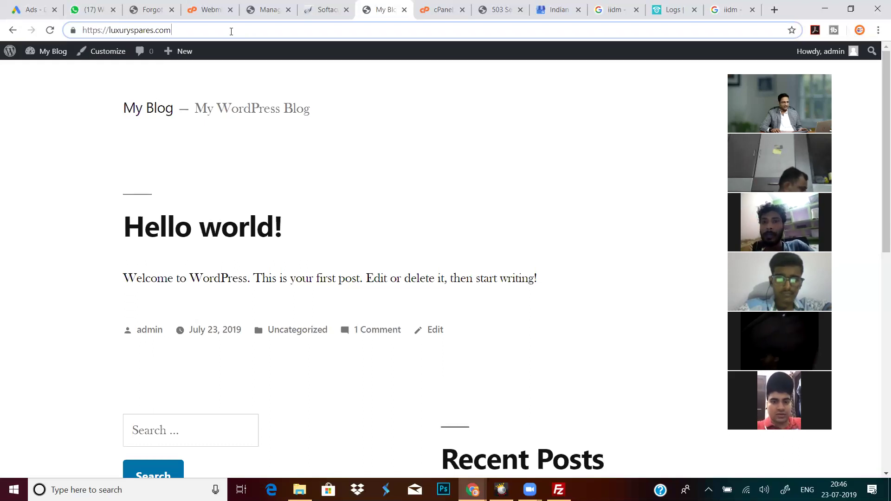
click(251, 46)
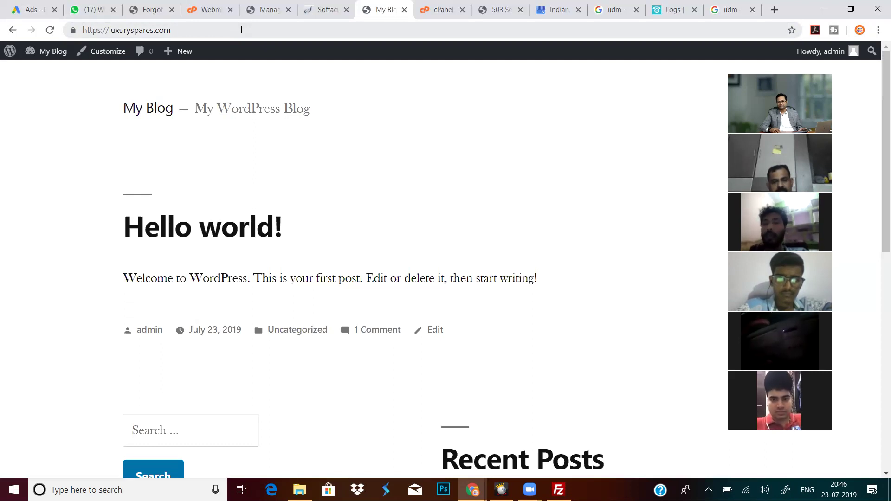
click(325, 12)
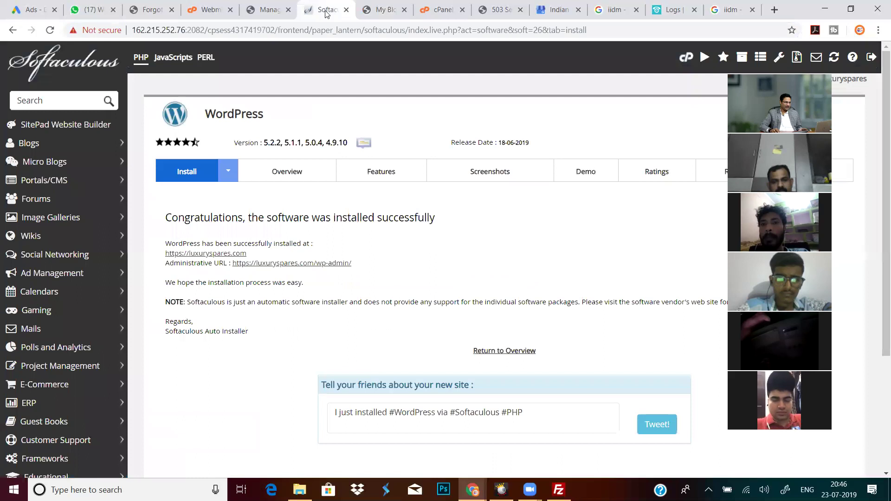
- Load the foill.in website and scroll down through its homepage deals
click(329, 31)
text(foi)
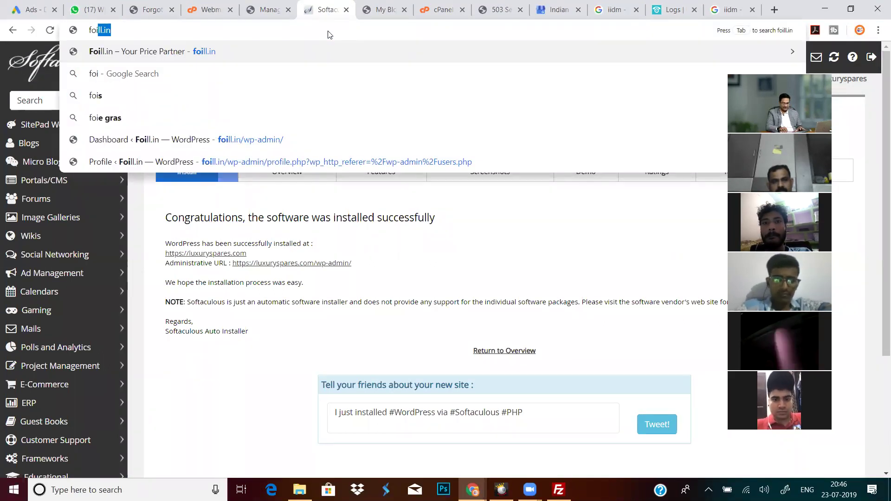
text(ll.in)
key(Return)
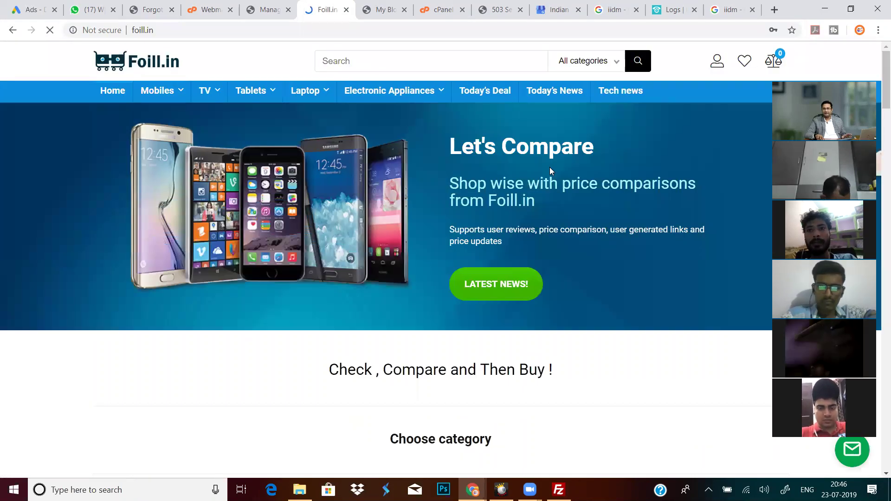
scroll(550, 170, down, 7)
scroll(550, 185, down, 10)
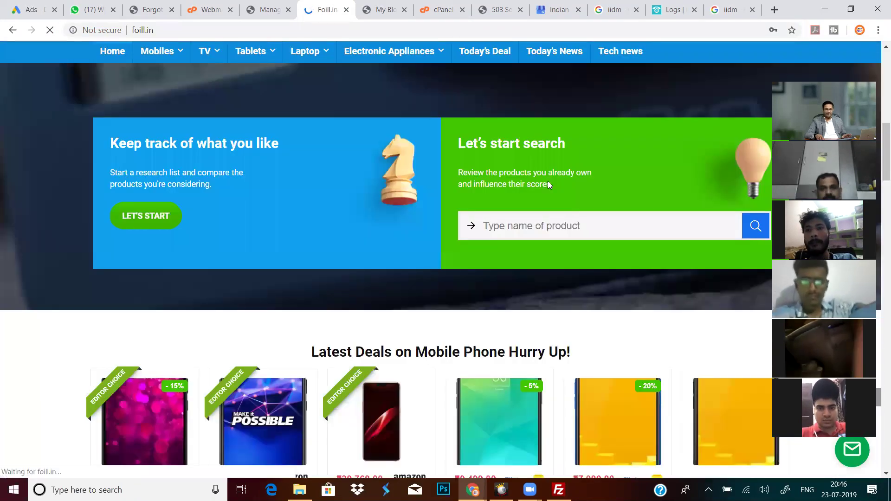
scroll(561, 192, down, 6)
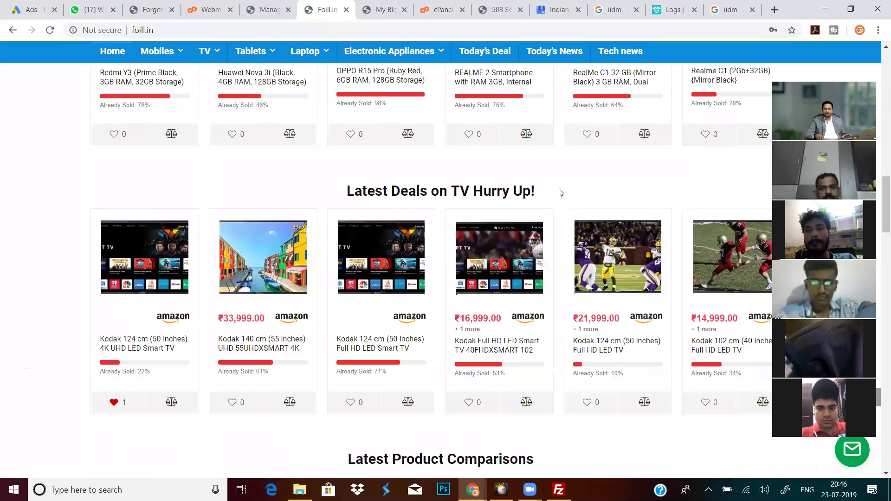
scroll(338, 255, down, 3)
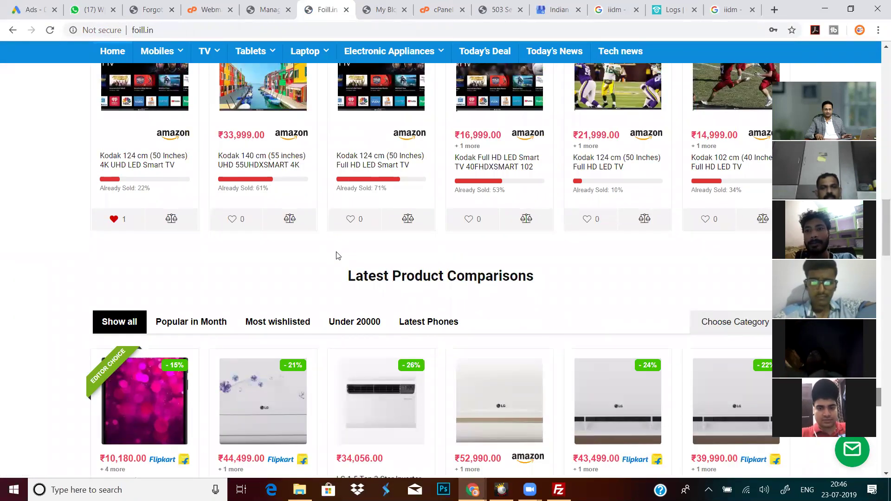
- Open the LG AC product comparison and scroll through it
click(250, 299)
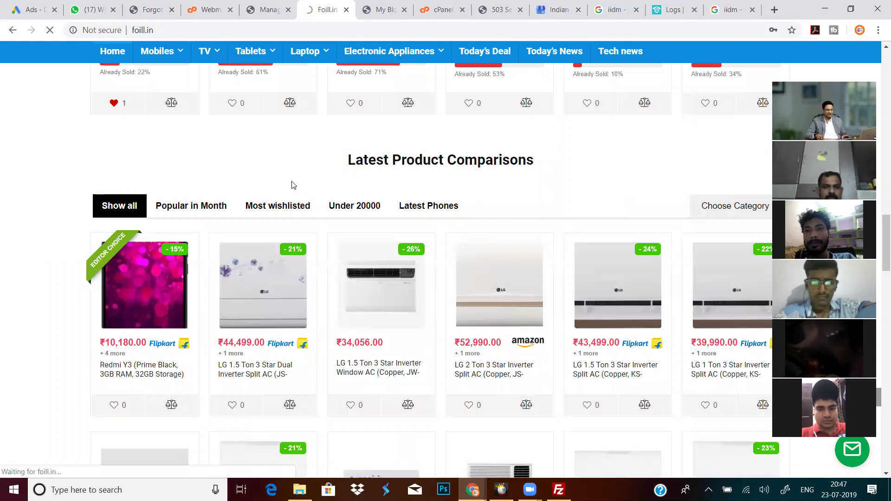
scroll(293, 185, up, 10)
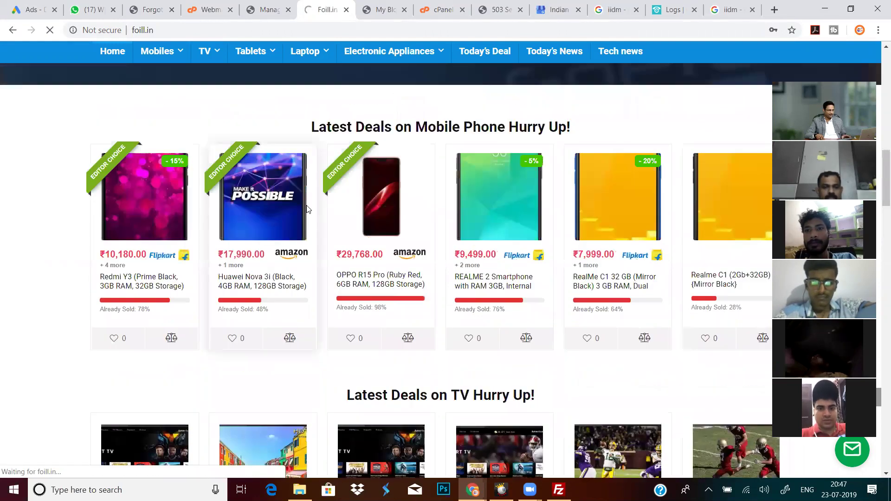
scroll(311, 199, up, 8)
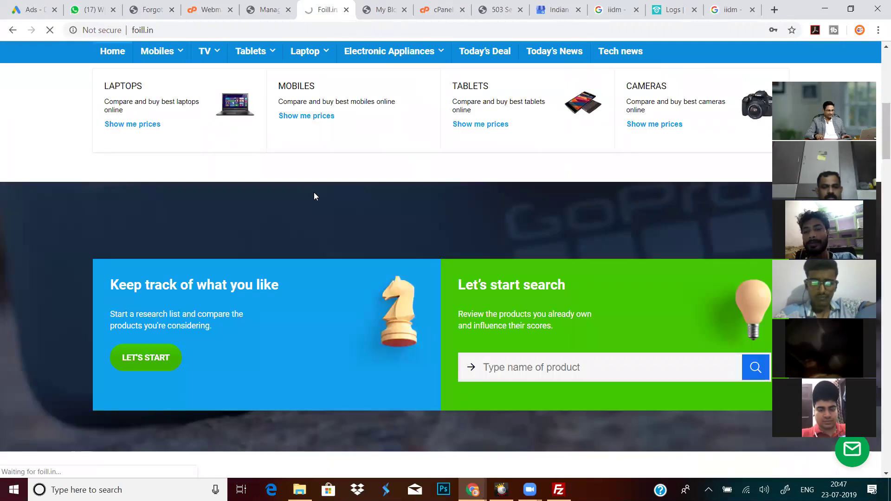
scroll(314, 193, up, 8)
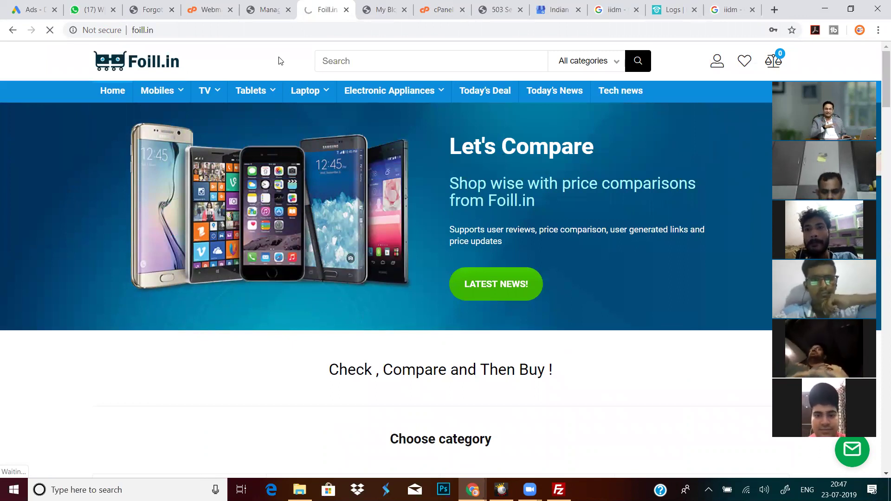
scroll(330, 189, down, 15)
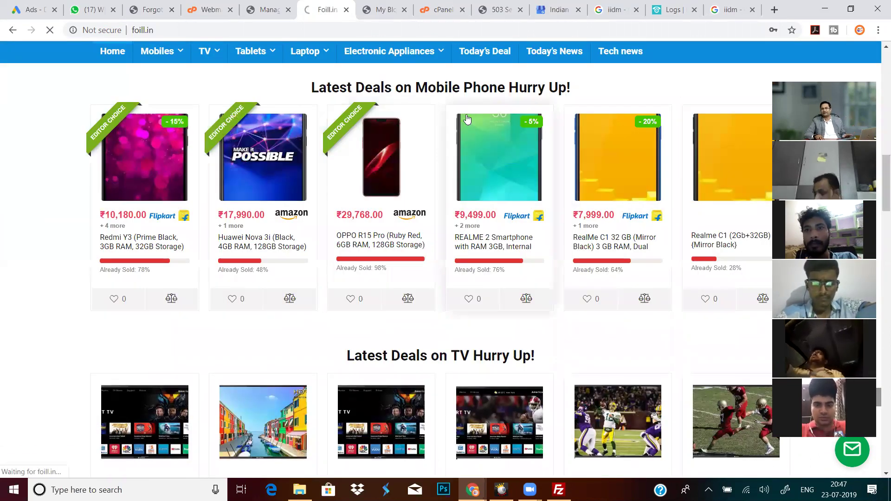
scroll(466, 121, down, 9)
scroll(465, 134, down, 15)
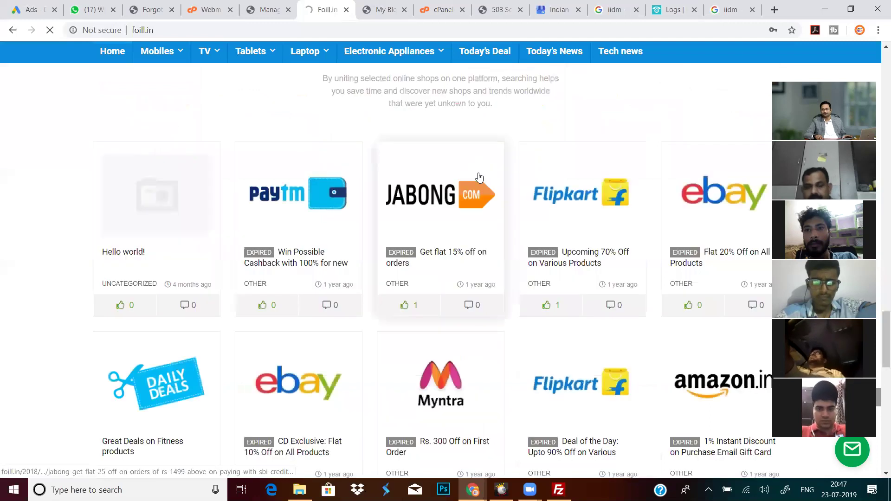
scroll(482, 179, up, 10)
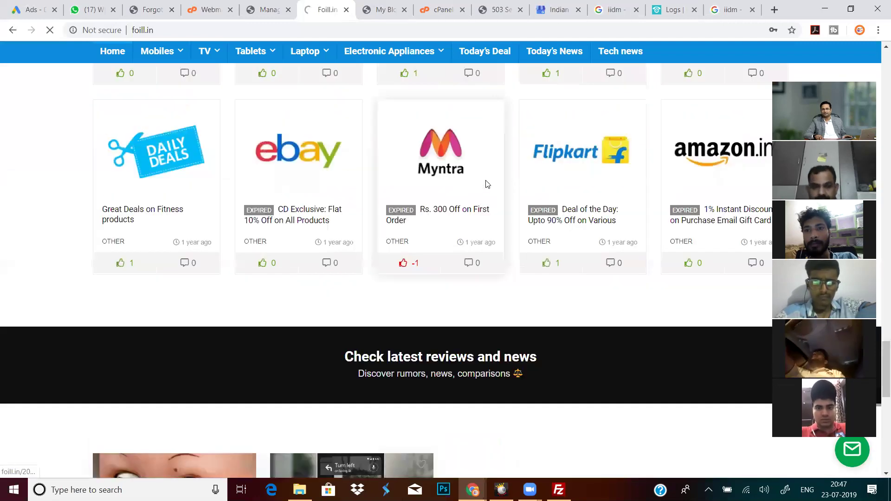
scroll(487, 175, up, 20)
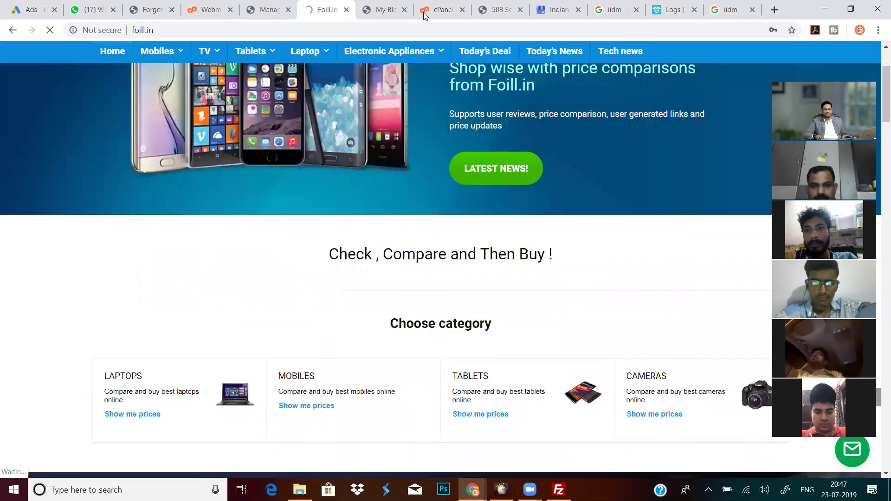
- Return to the luxuryspares.com My Blog tab and select its web address
click(269, 10)
click(384, 10)
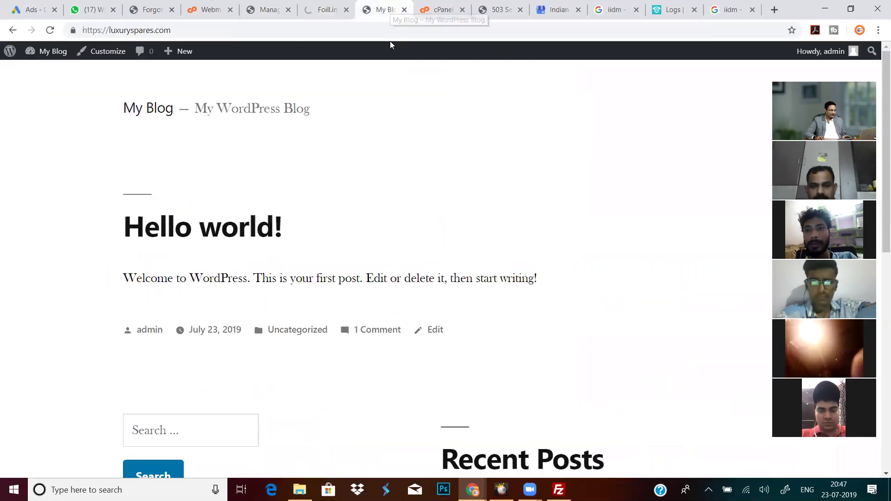
click(231, 28)
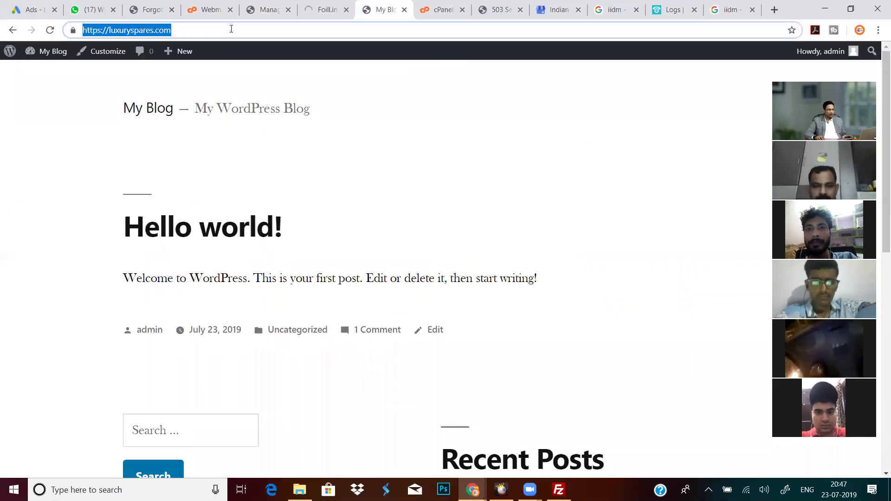
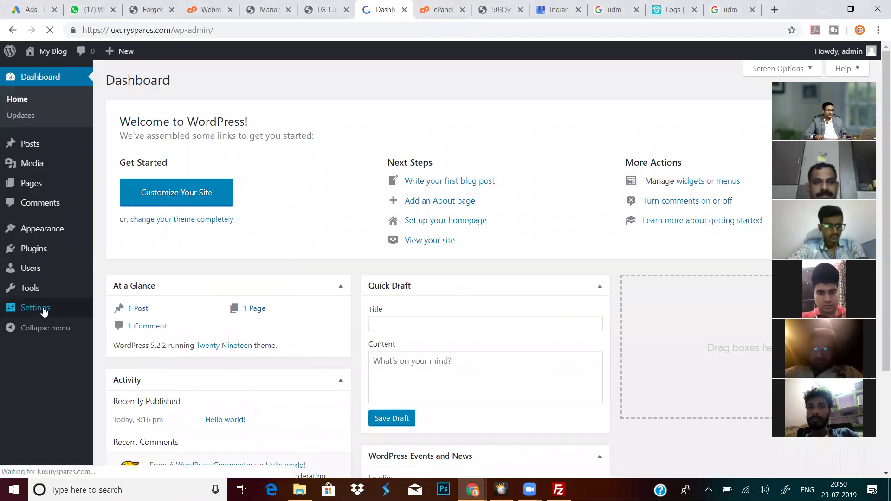
- Open General Settings for 'My Blog' and review its title, tagline and UTC+0 timezone
click(44, 312)
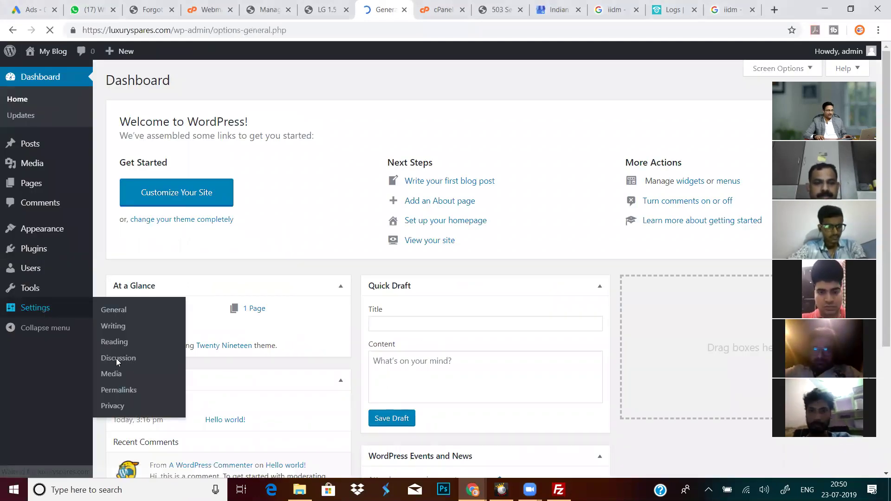
scroll(217, 351, down, 4)
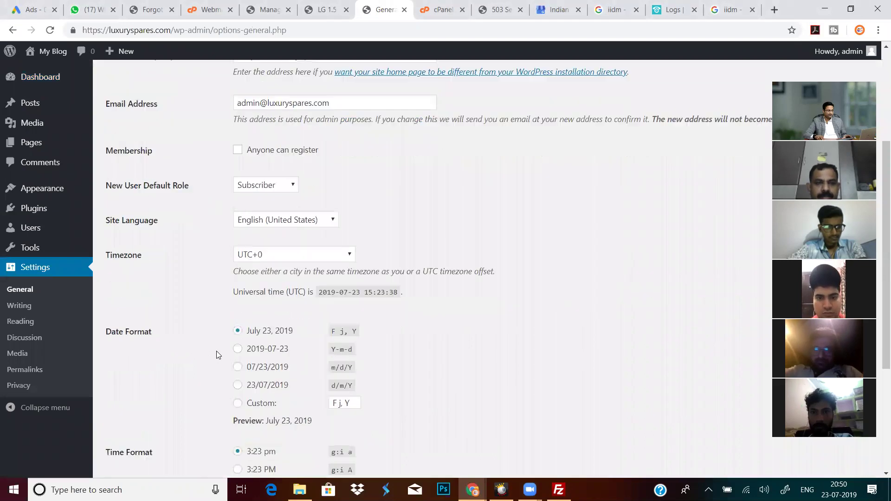
scroll(217, 351, down, 4)
scroll(218, 354, up, 8)
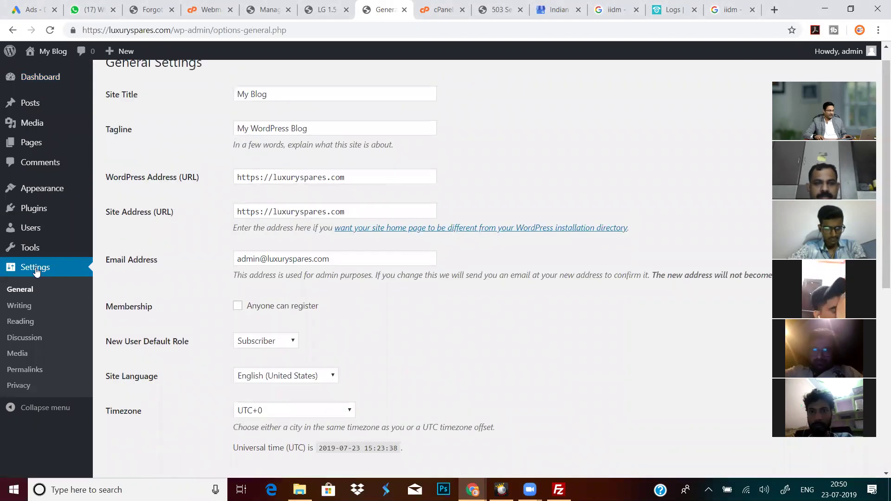
- Save Reading Settings with 'Discourage search engines from indexing this site' enabled
click(31, 323)
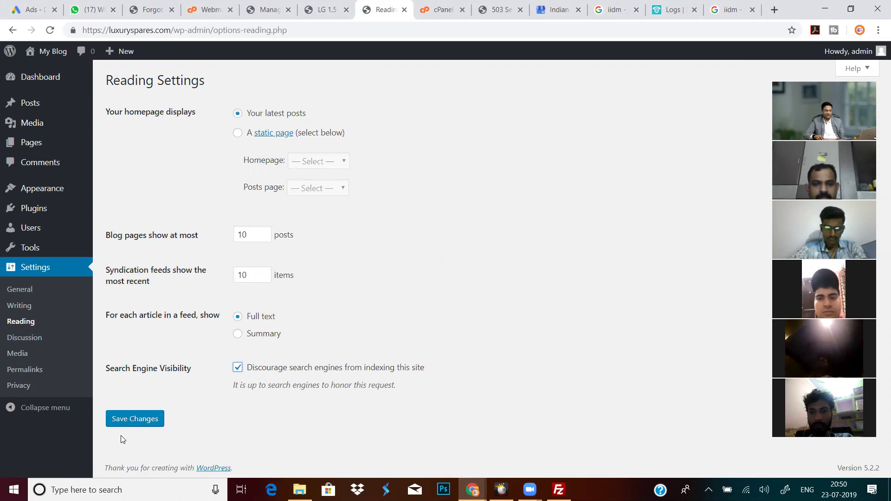
click(124, 421)
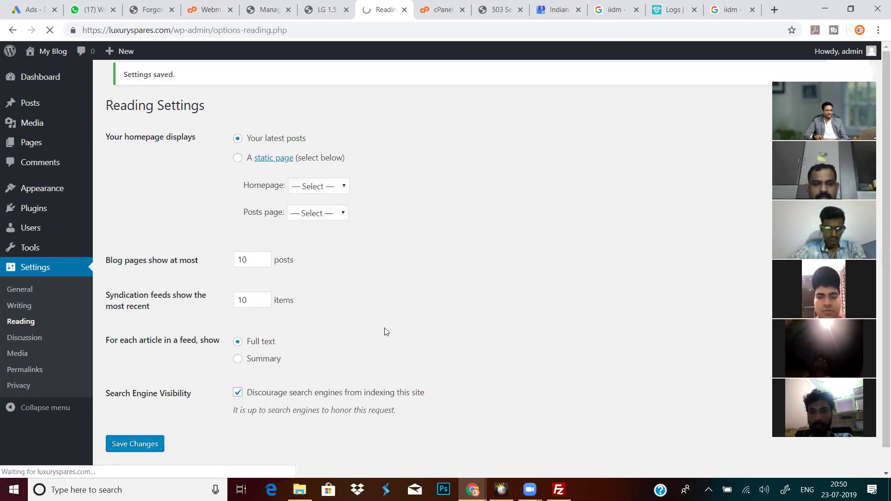
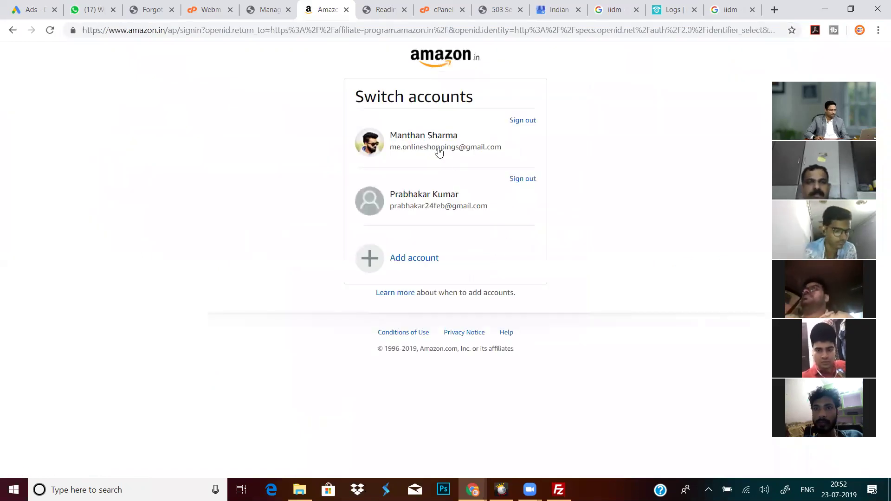
- Try signing in with the first saved account's password, then return to the saved accounts list
click(439, 152)
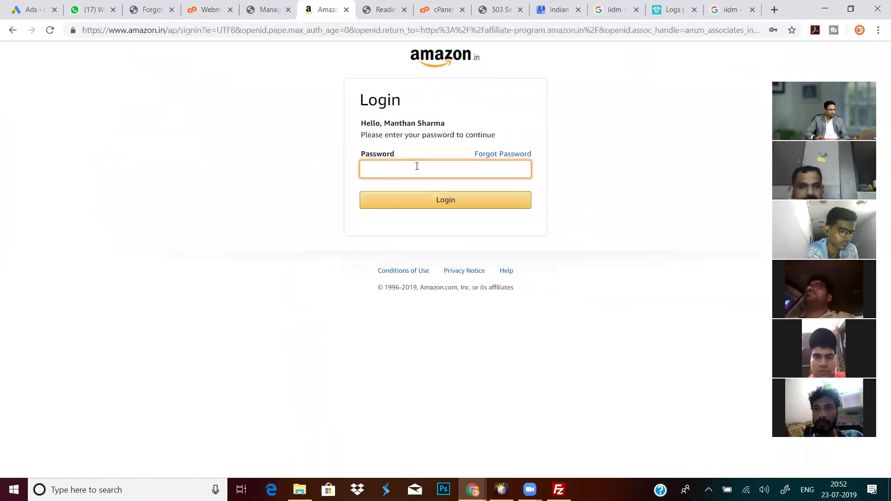
text(••)
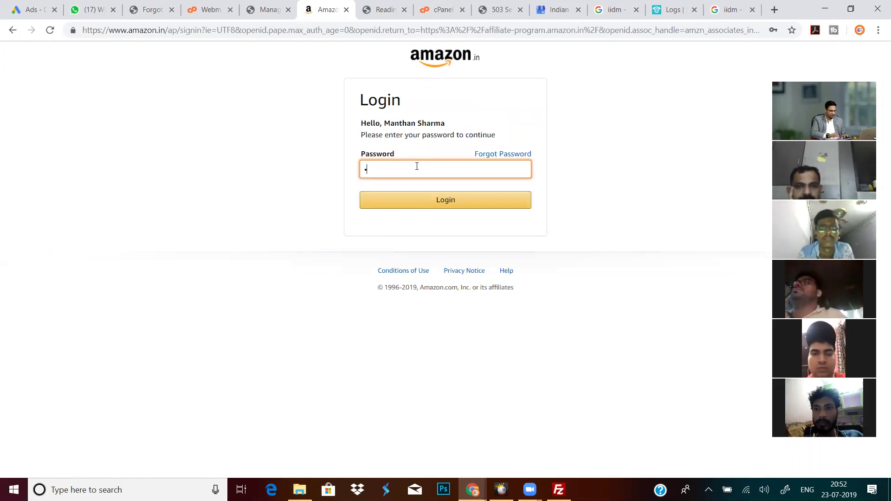
text(••••••)
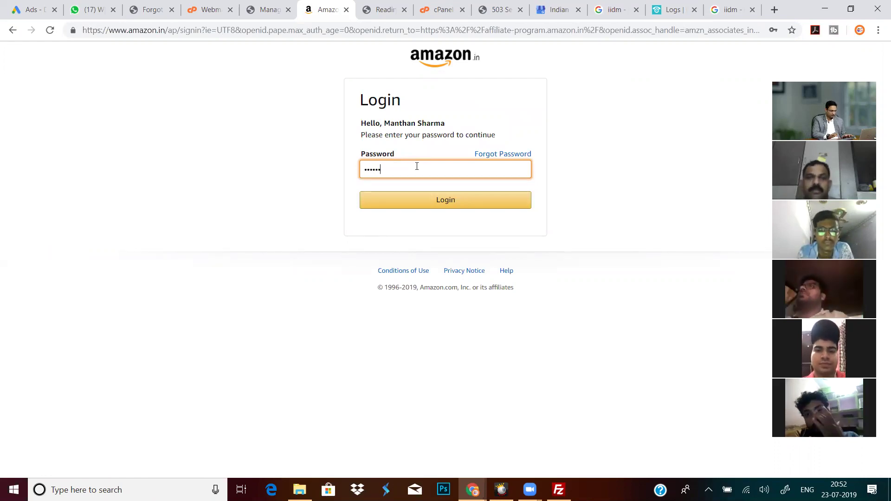
click(437, 203)
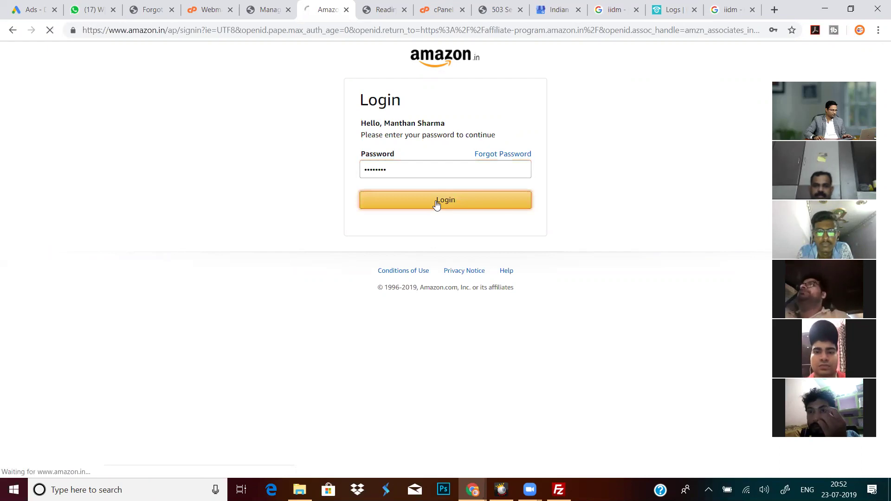
click(13, 31)
click(13, 32)
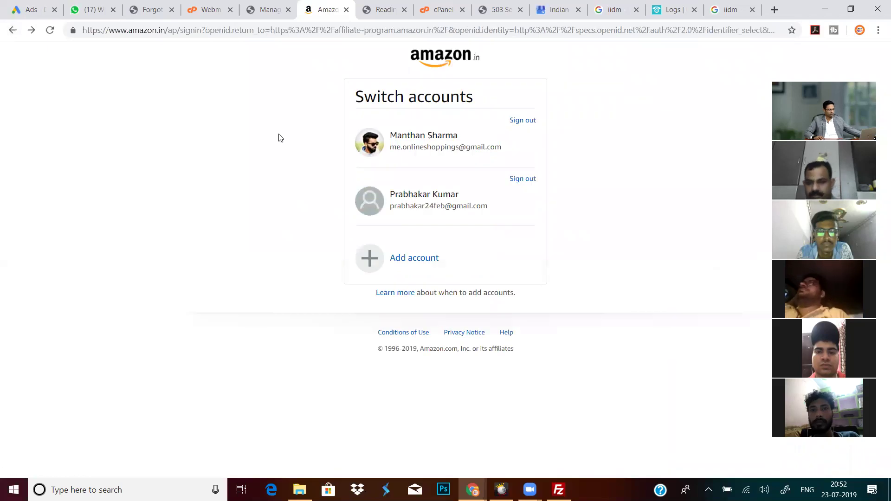
- Try the other saved account's password on the Associates login, then retry signing in
click(448, 208)
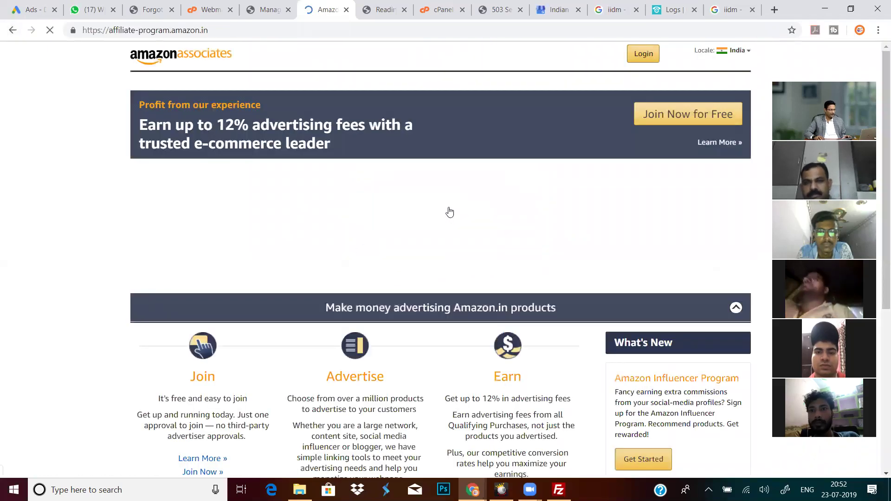
click(644, 55)
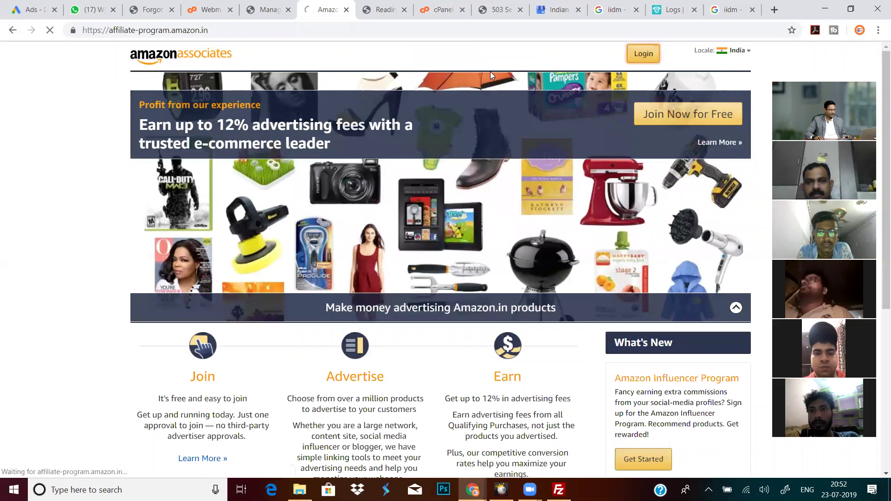
click(419, 200)
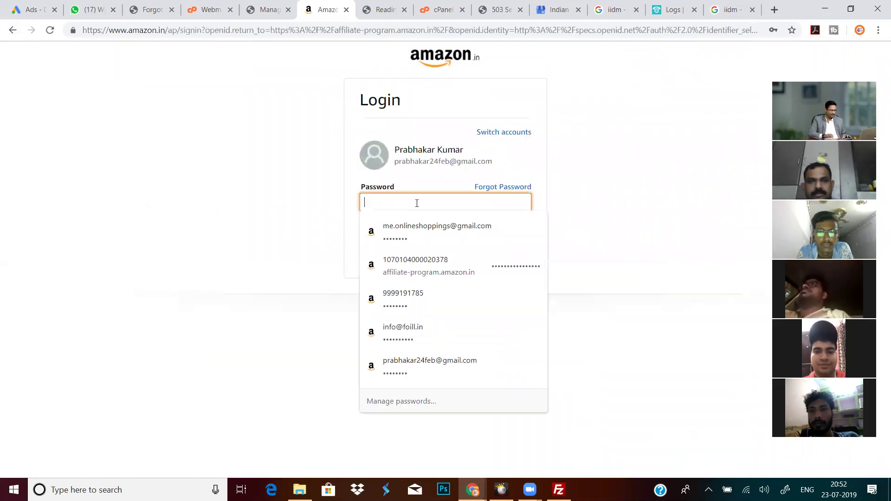
text(••••••••)
click(448, 237)
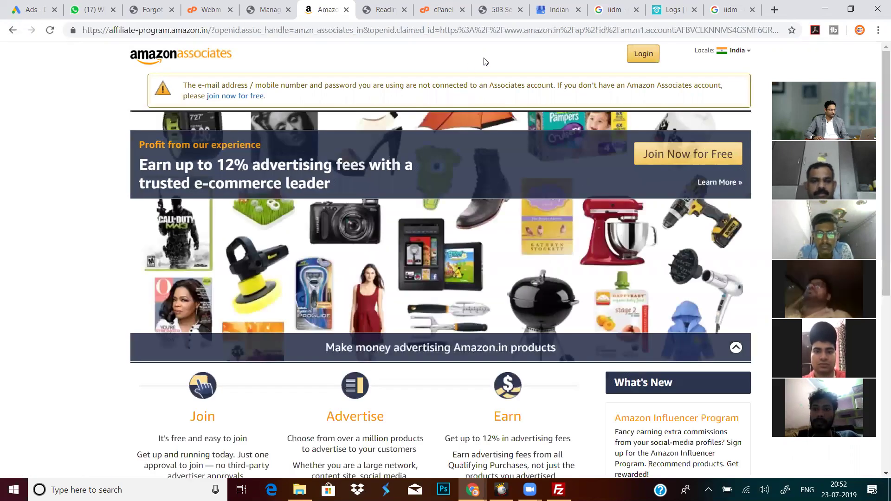
click(647, 57)
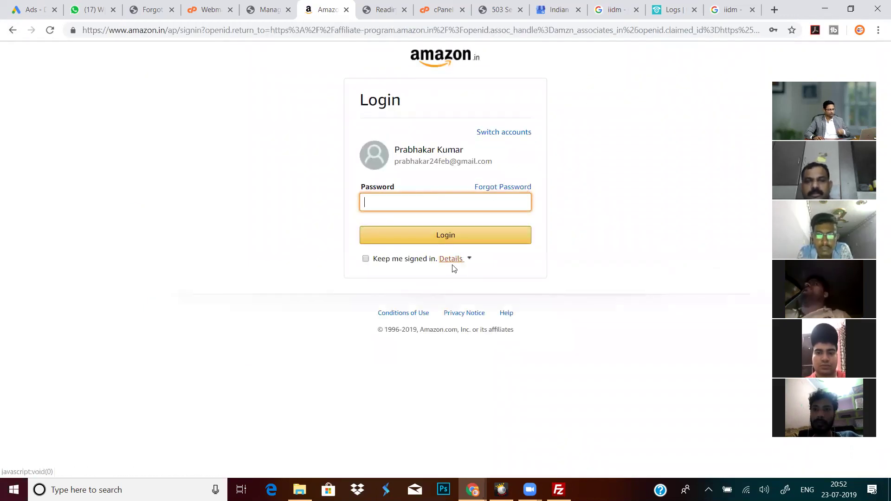
- Switch accounts and retry the password; after the incorrect-password error, start adding a different account
click(514, 132)
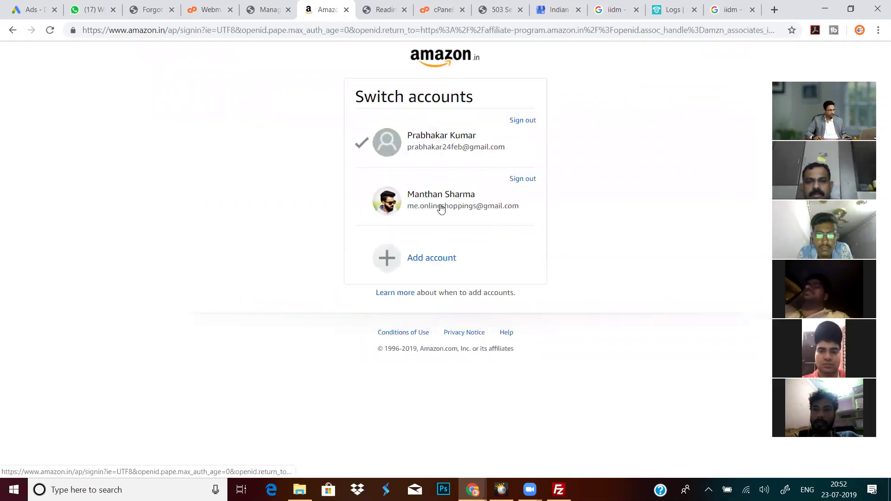
click(441, 207)
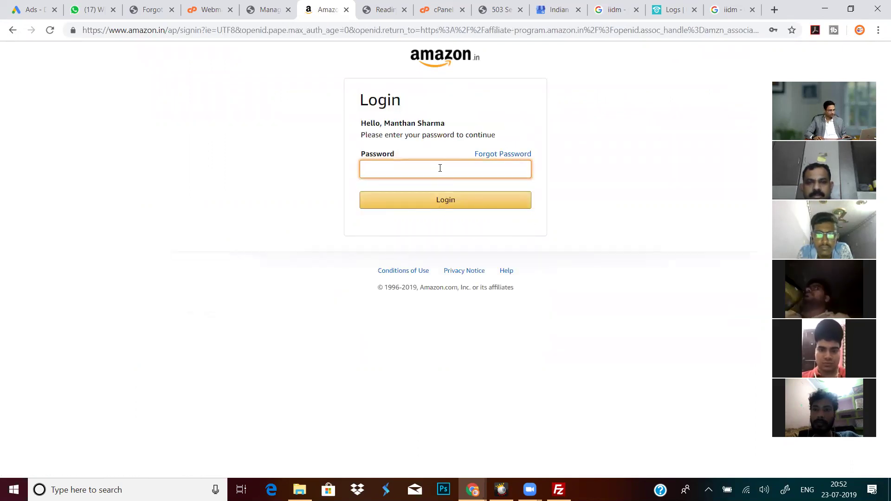
click(440, 168)
text(••)
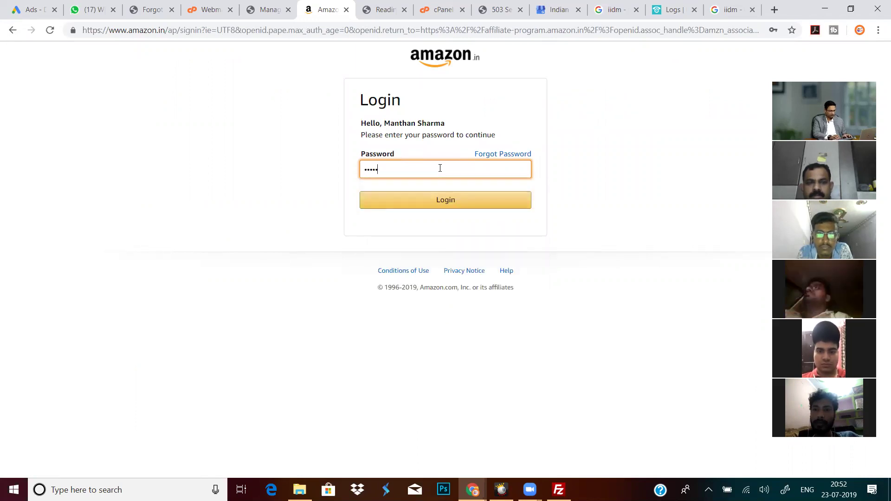
text(•••••)
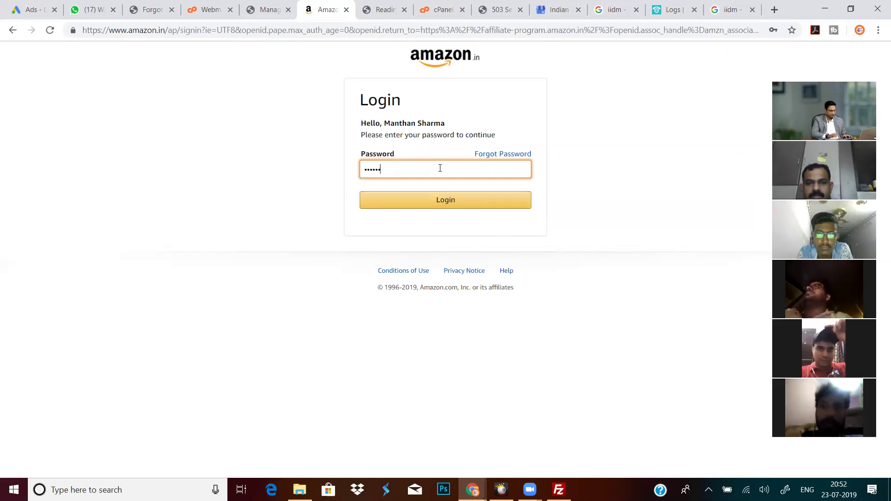
text(•)
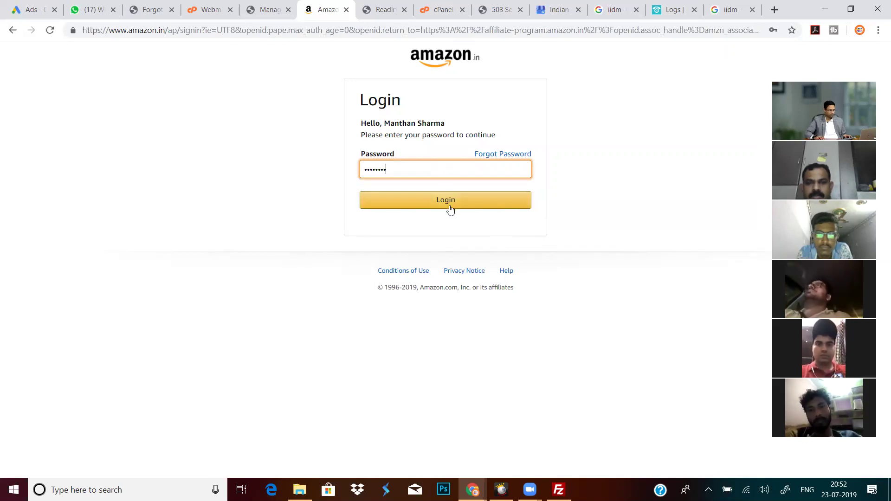
click(450, 210)
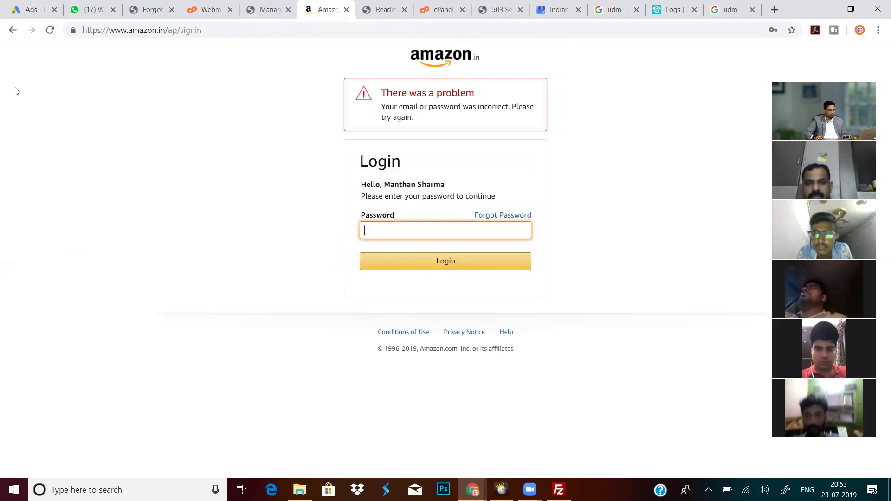
click(13, 30)
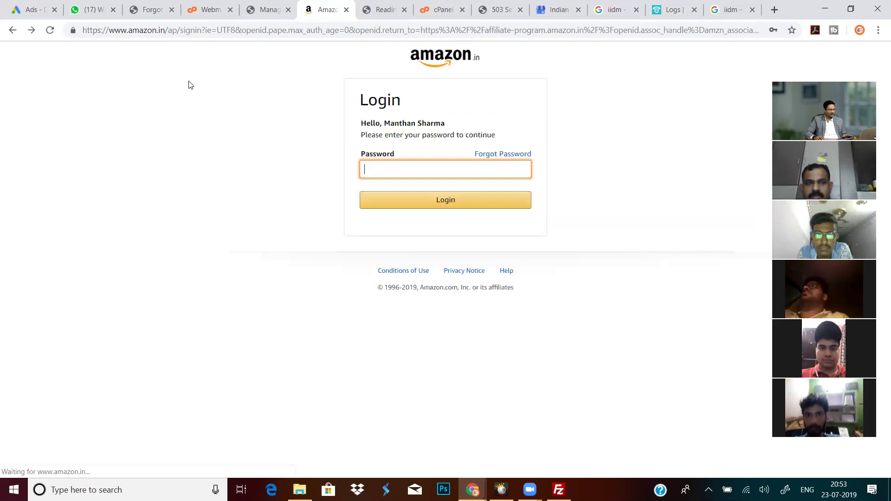
click(12, 30)
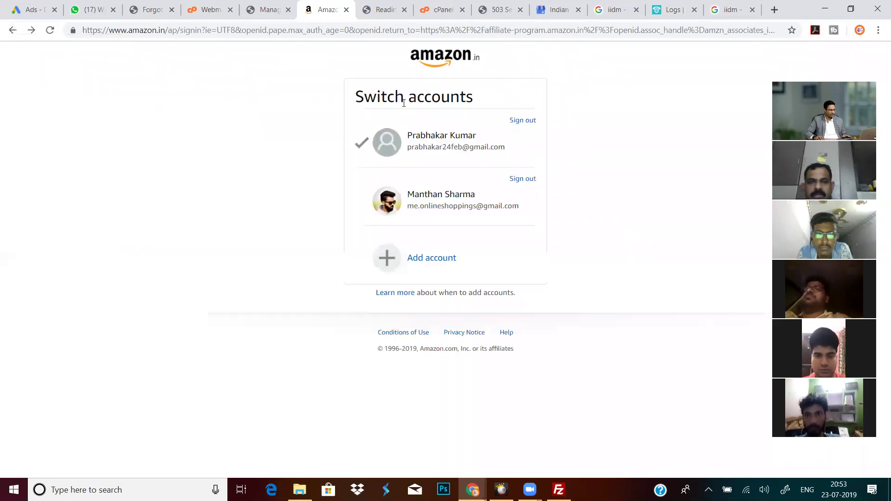
click(406, 264)
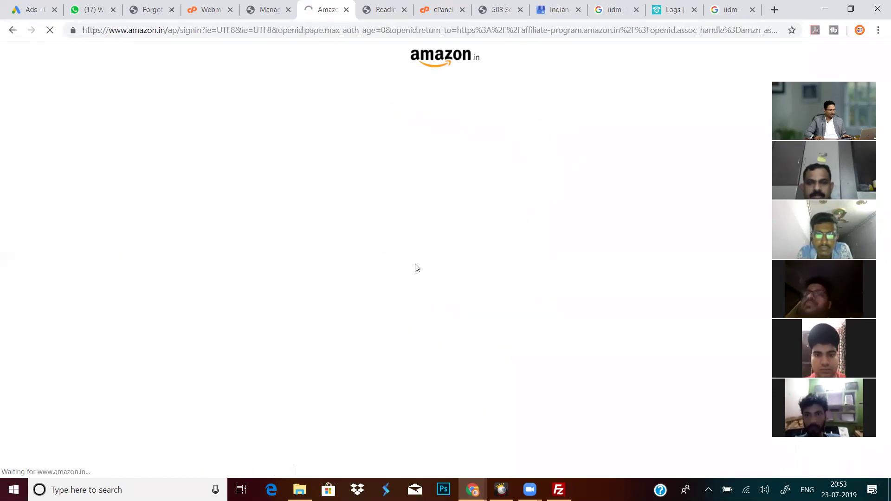
- Start a new Amazon account and fill in the name and e-mail from saved suggestions
click(432, 310)
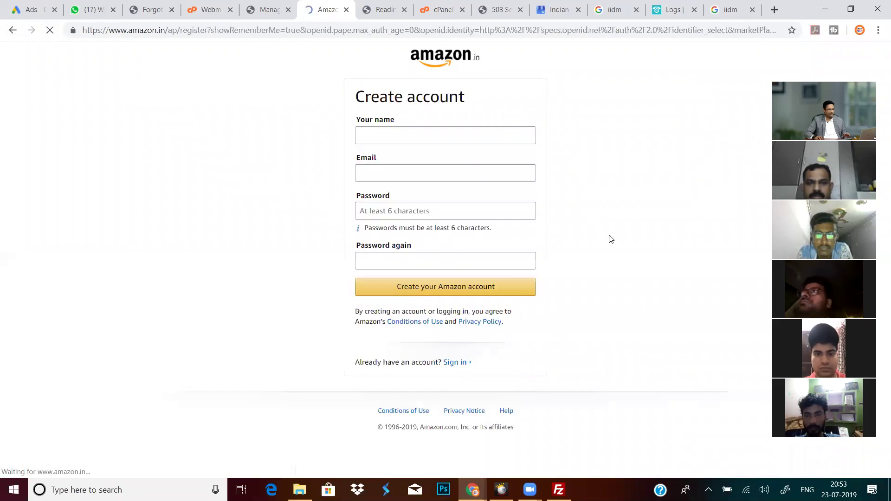
click(412, 139)
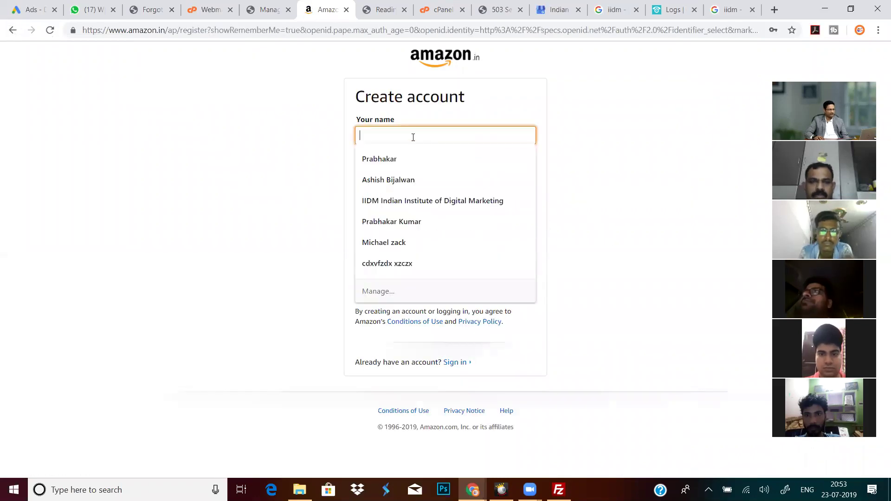
click(404, 162)
click(406, 174)
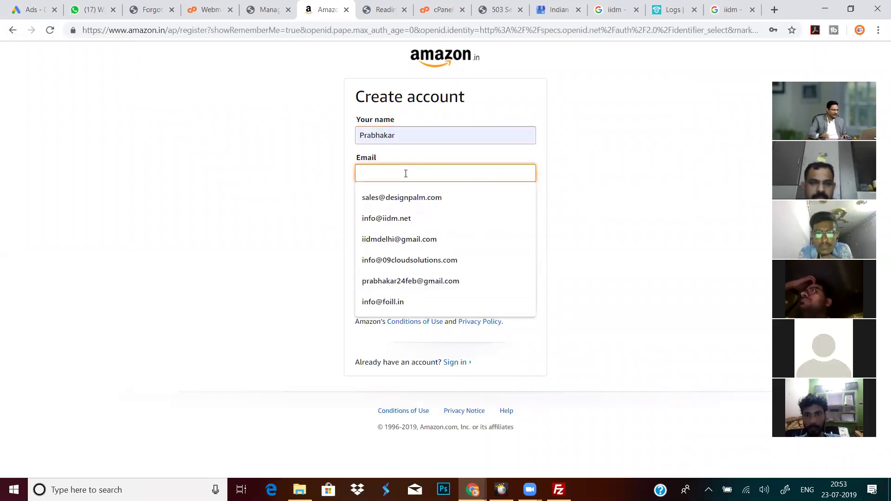
click(415, 220)
- Enter and confirm the password, submit the registration, and save the password in Chrome
click(415, 211)
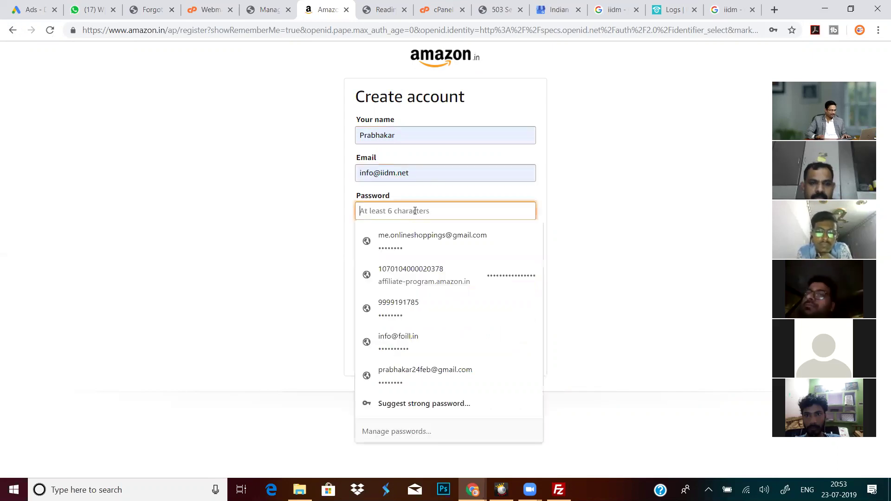
text(***)
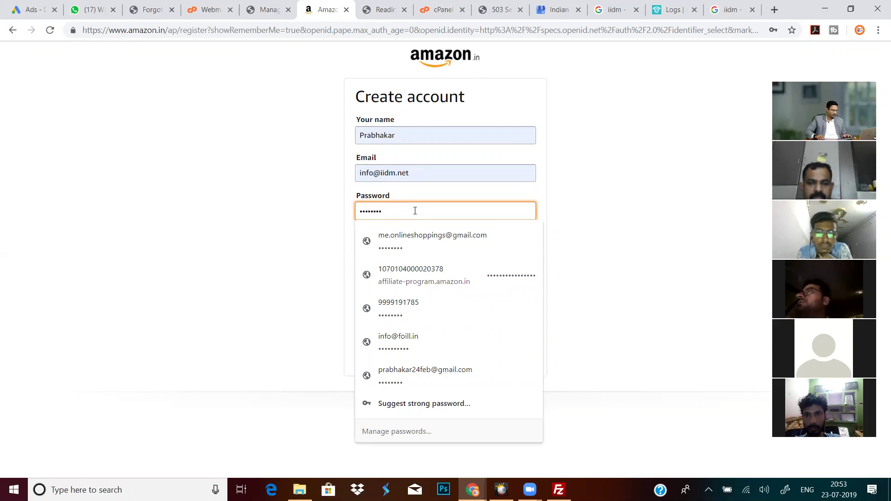
click(602, 191)
click(408, 257)
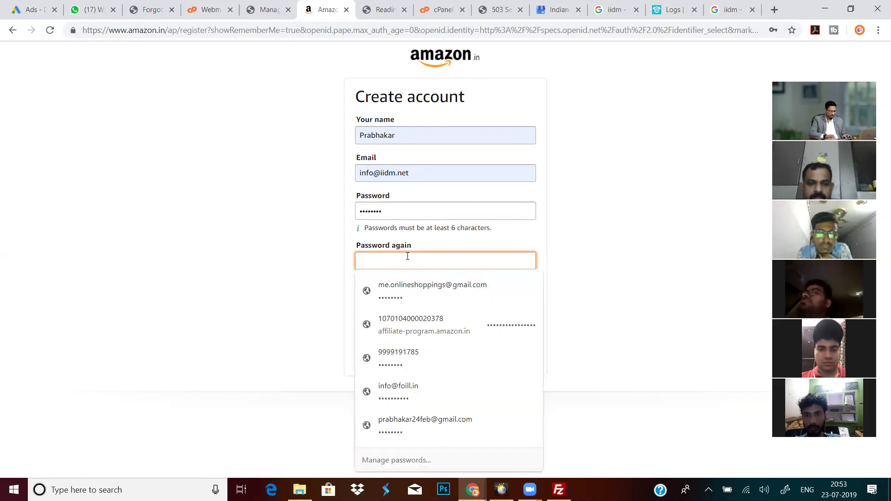
text(••••)
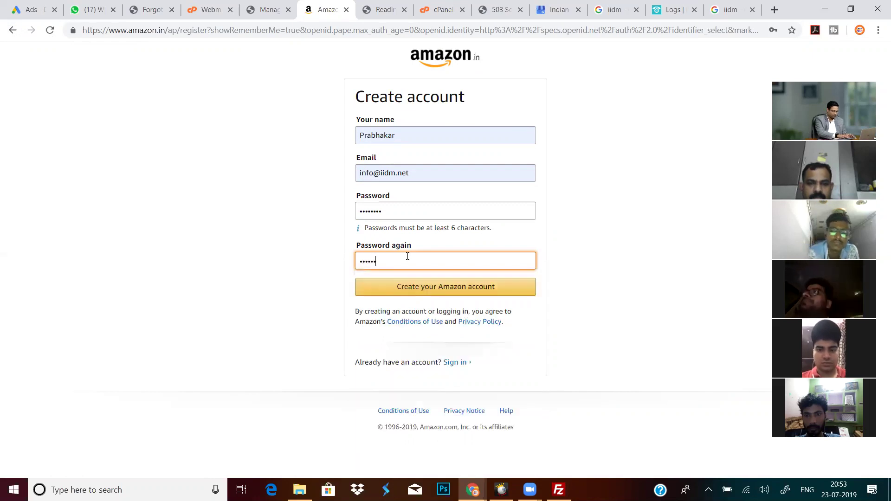
click(420, 289)
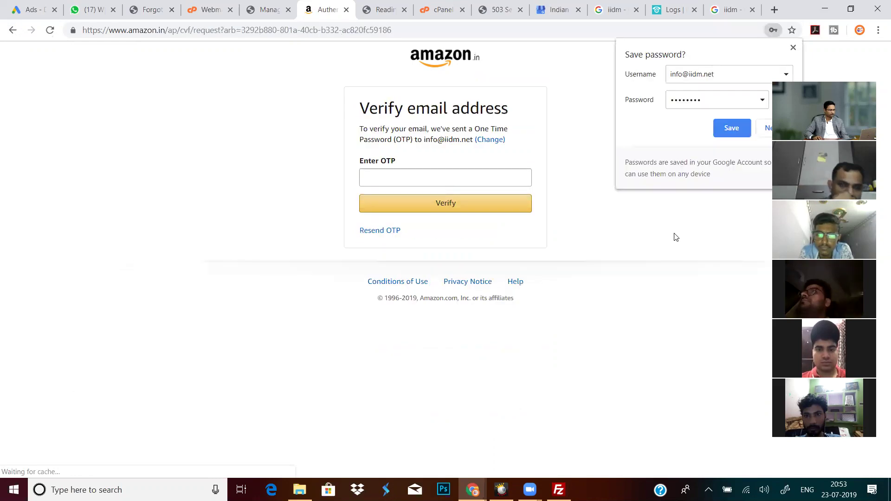
click(732, 129)
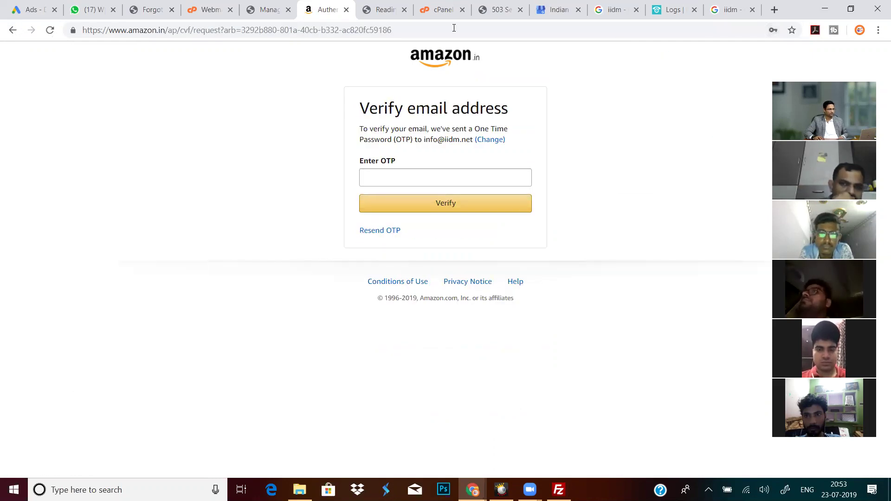
click(209, 10)
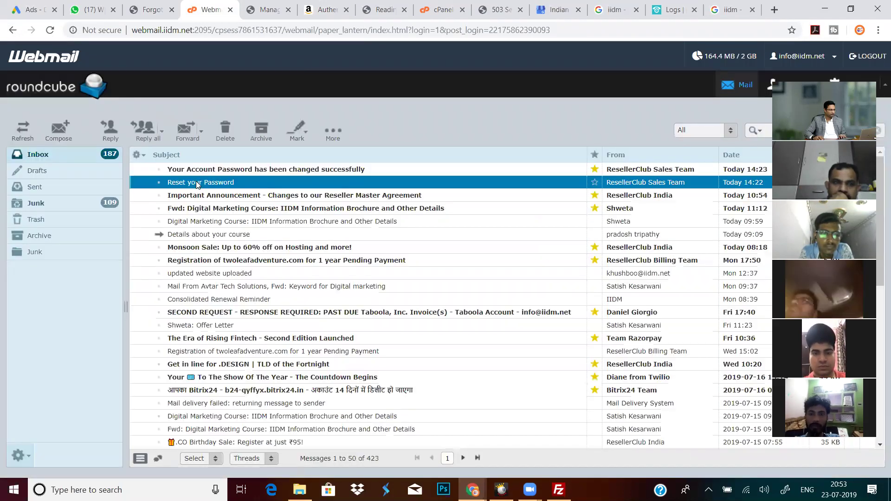
double_click(203, 170)
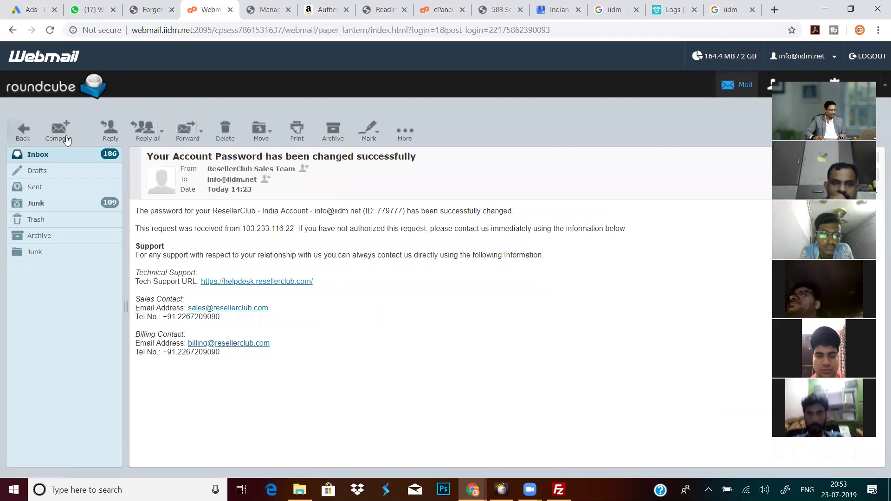
click(66, 155)
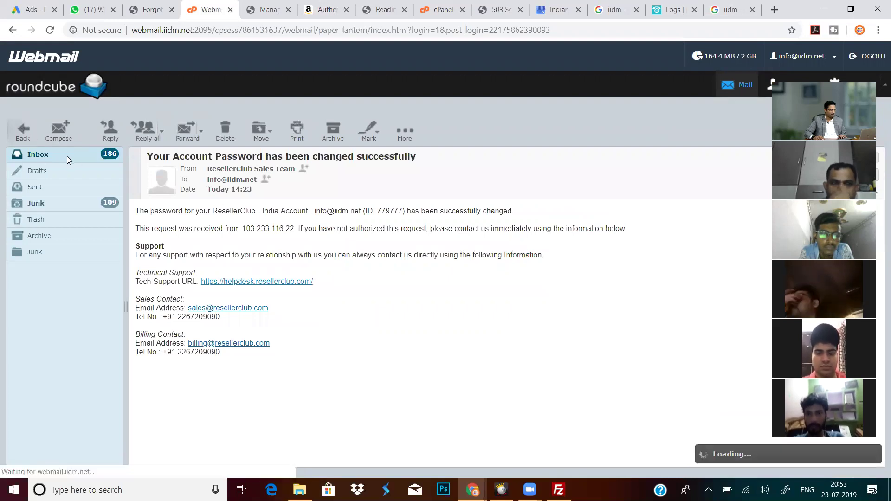
click(49, 30)
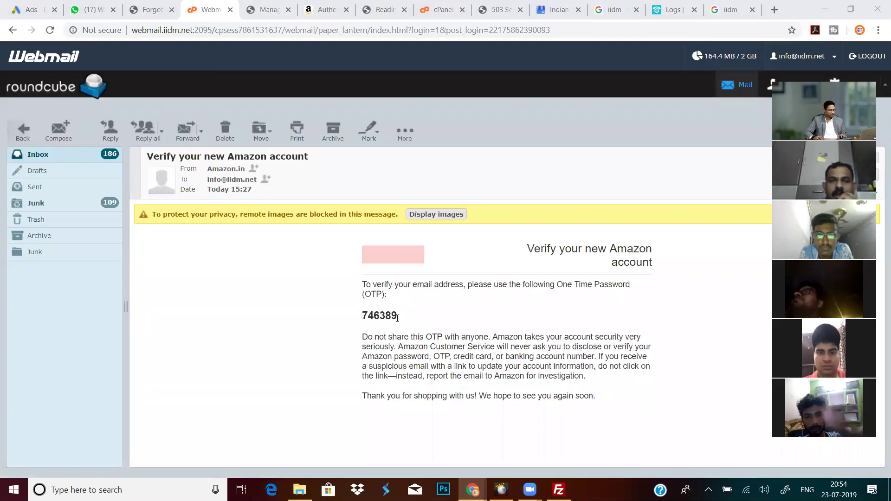
drag(398, 316, 362, 316)
key(ctrl+c)
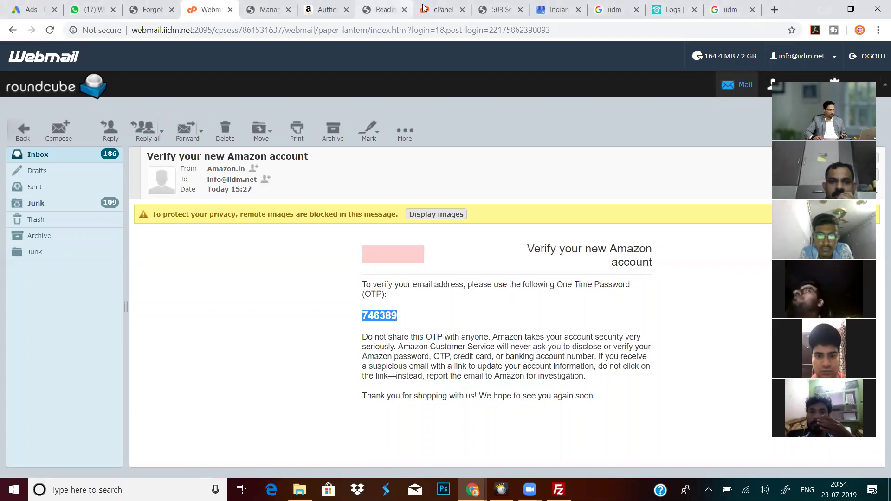
click(274, 10)
click(325, 10)
click(412, 176)
key(ctrl+v)
click(453, 213)
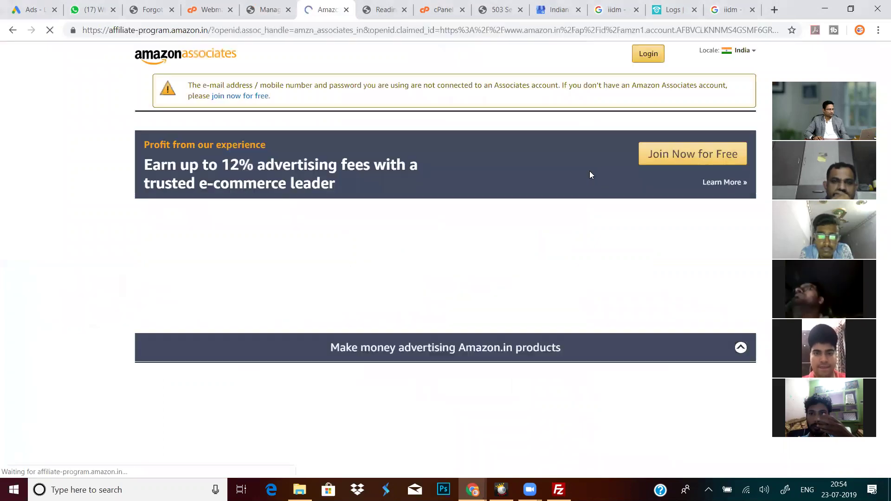
- Attempt the Associates login twice with the new account's password
click(643, 54)
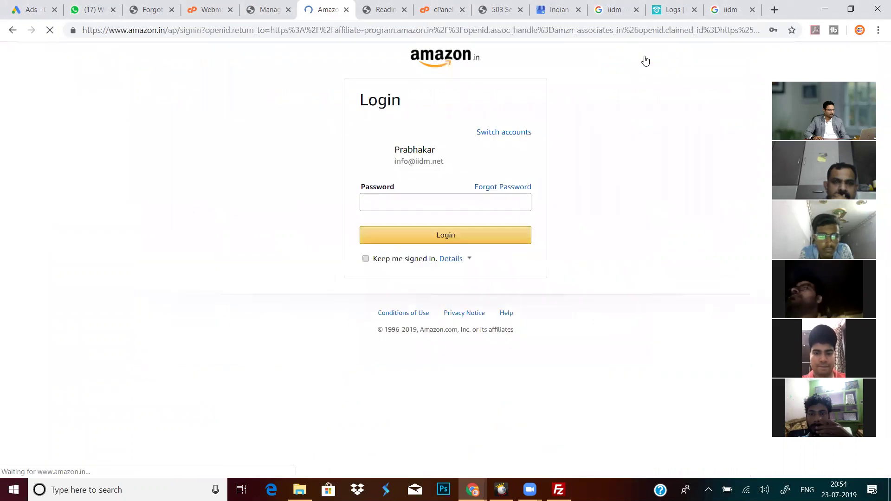
click(410, 195)
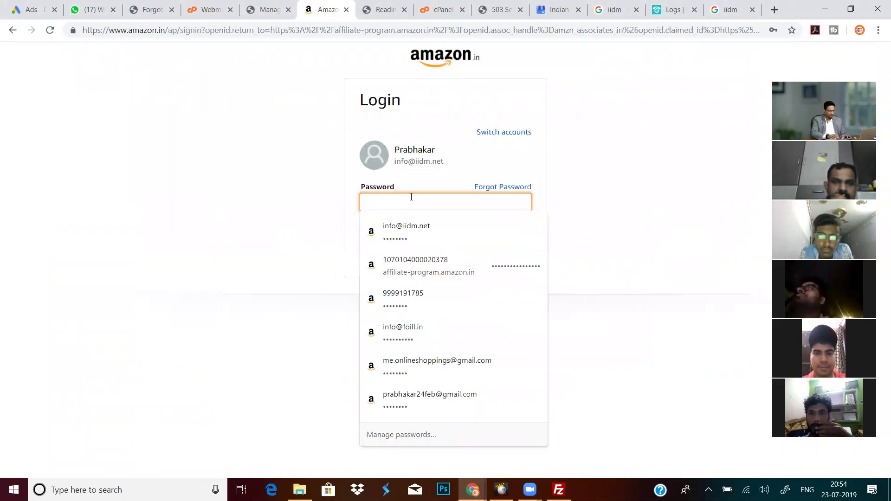
text(••••••)
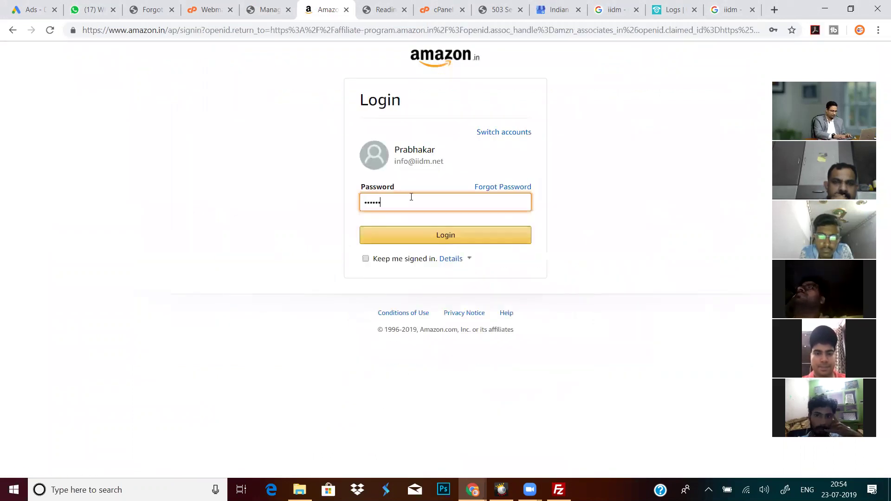
click(449, 241)
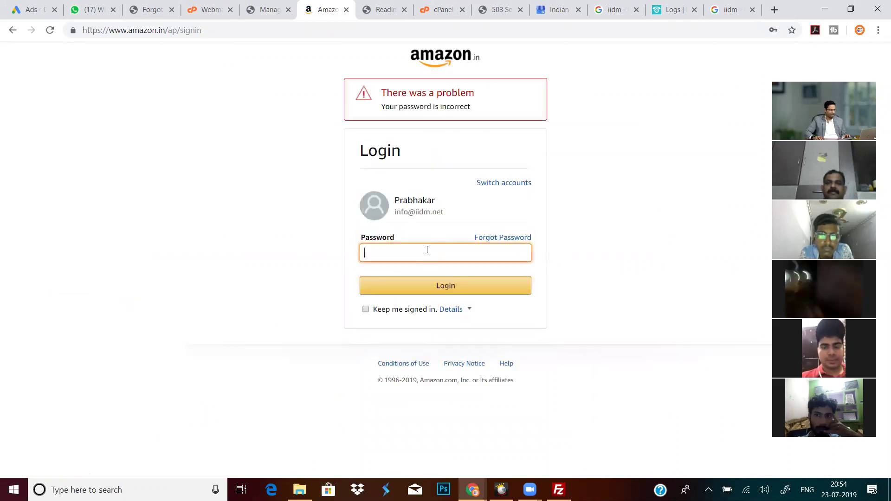
click(424, 252)
text(•••)
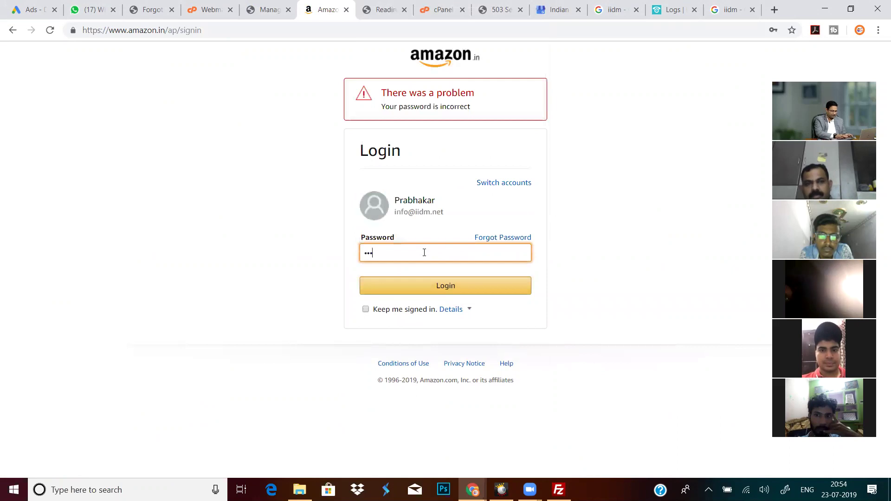
text(•••••)
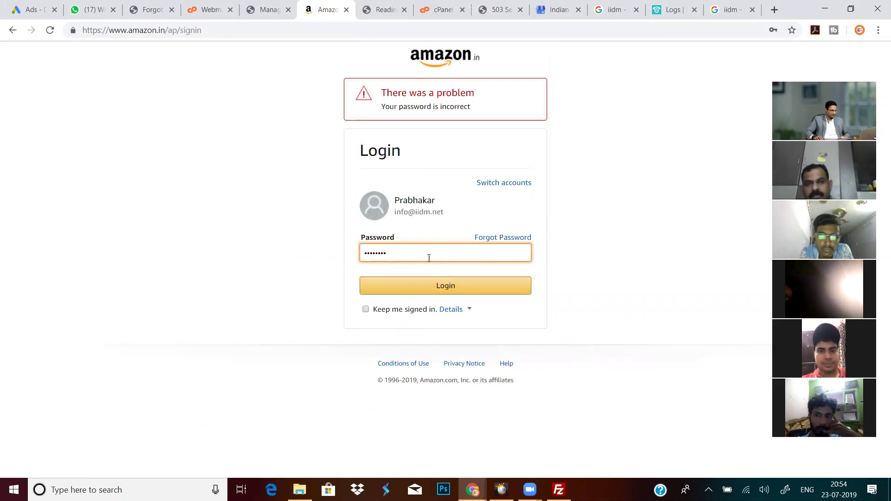
click(446, 289)
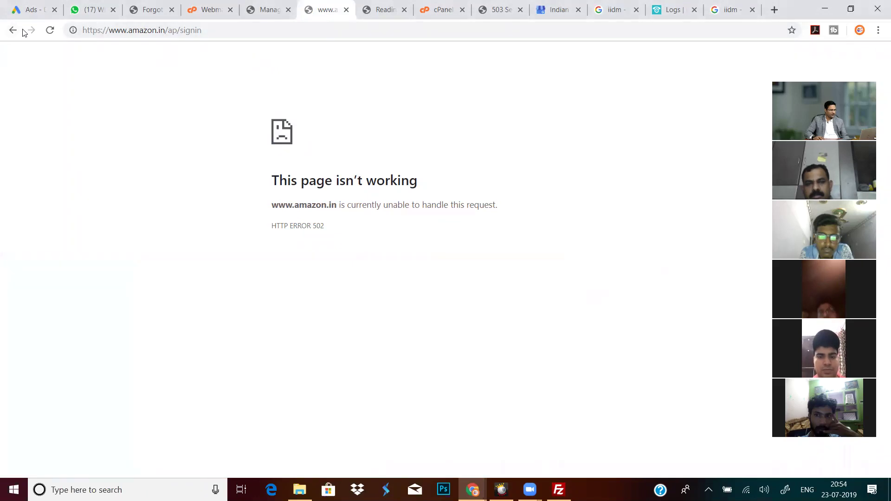
- Retry the login after the 502 error, then go to the Amazon.in home page
click(10, 34)
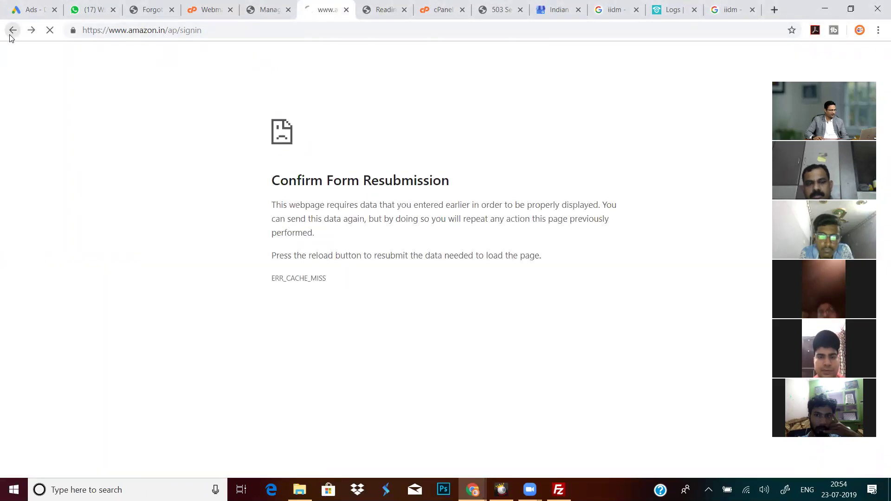
click(423, 196)
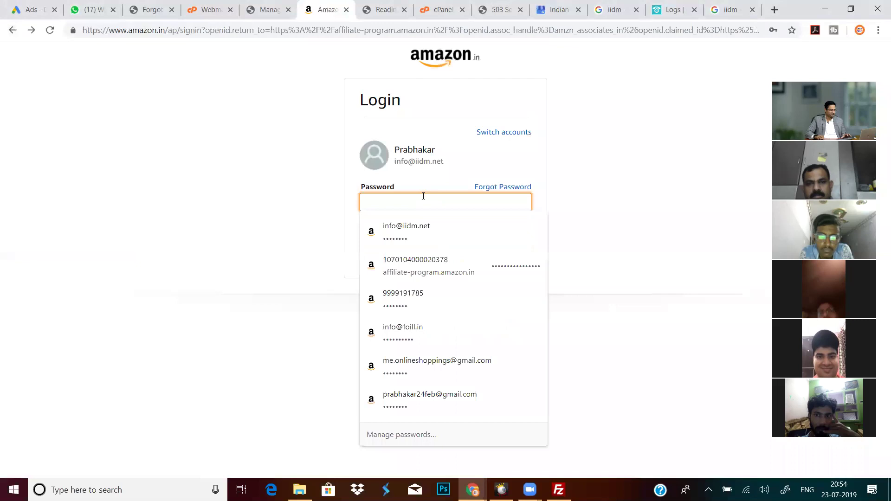
text(****)
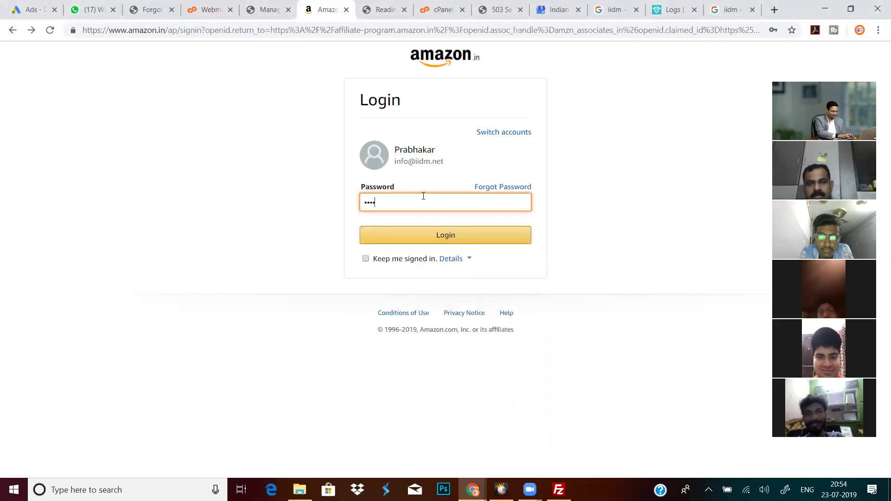
text(****)
click(437, 234)
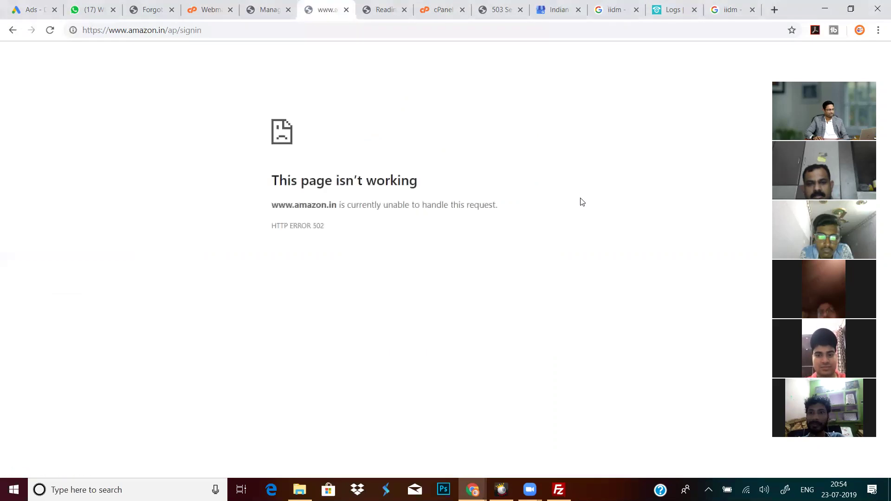
key(alt+Left)
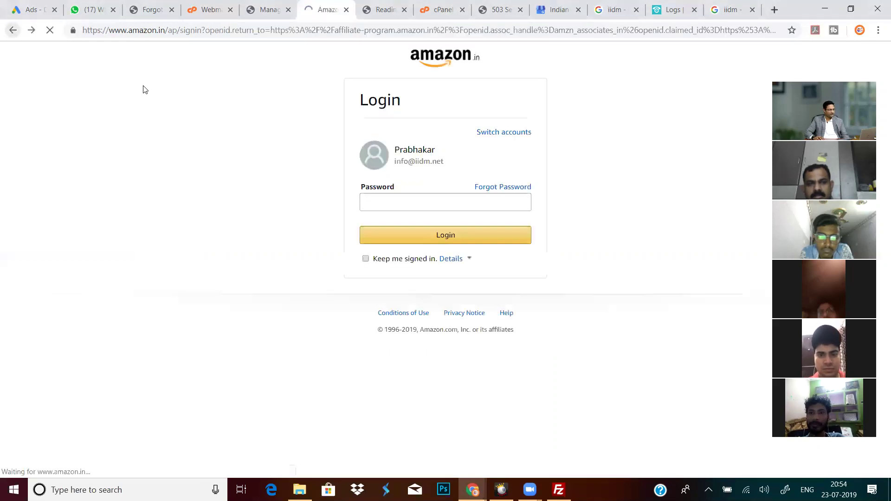
click(446, 67)
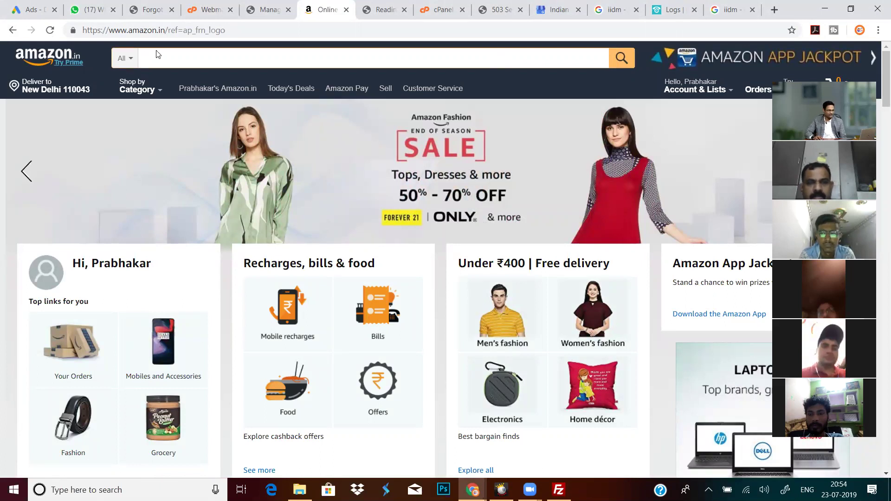
click(542, 63)
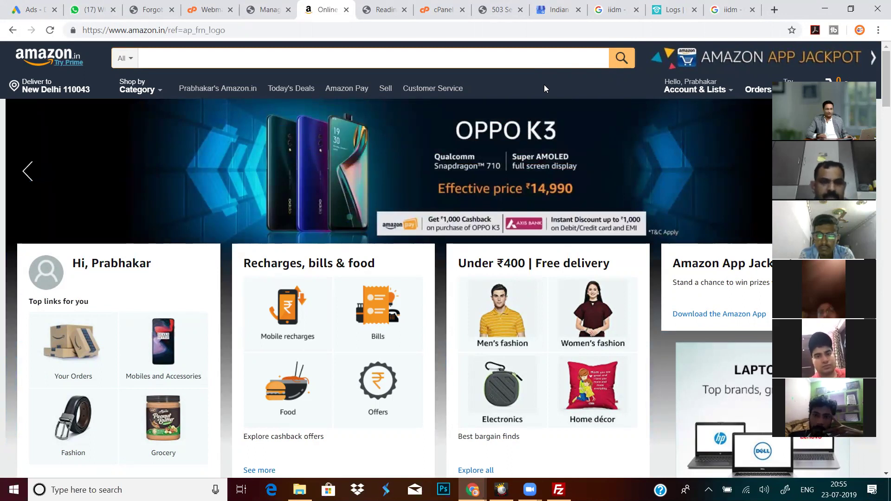
click(424, 30)
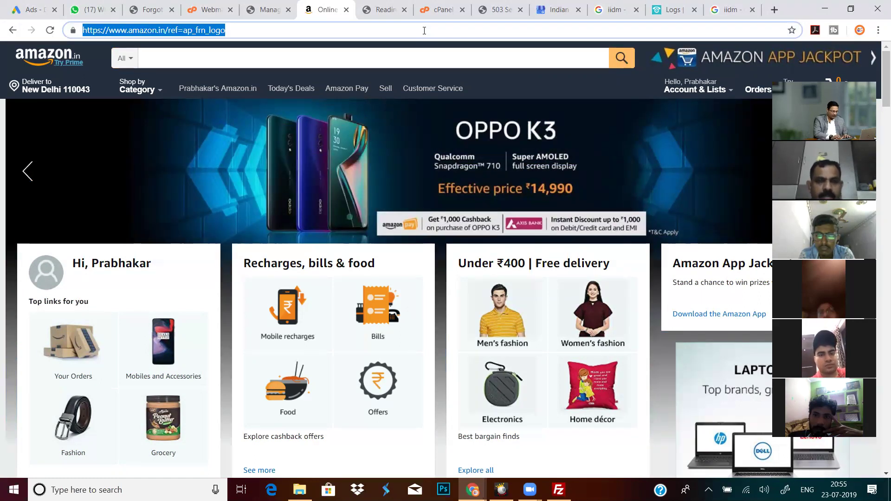
- Go to the foill.in/wp admin dashboard and open Content Egg > Settings
text(foill.in/wp-admin/)
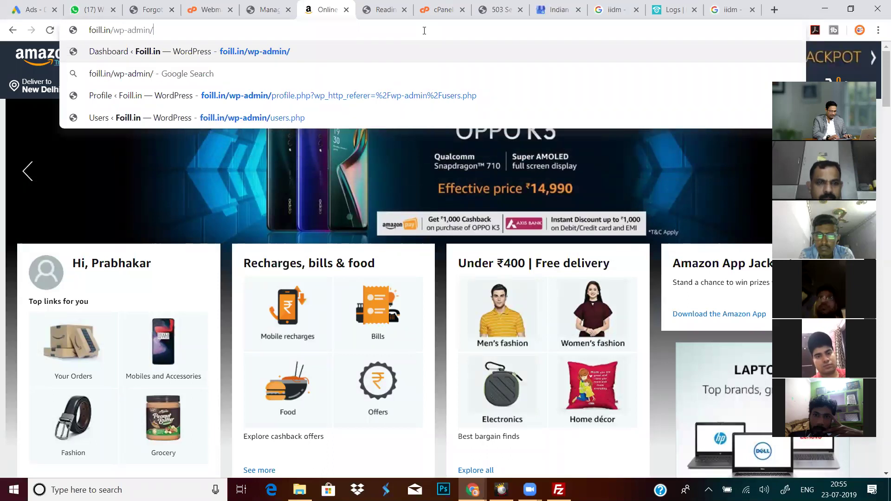
key(Return)
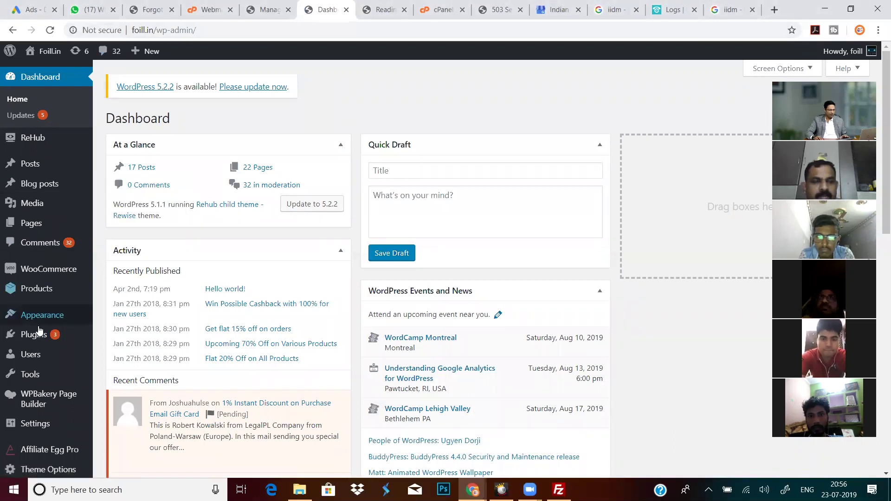
scroll(37, 334, down, 4)
mouse_move(44, 387)
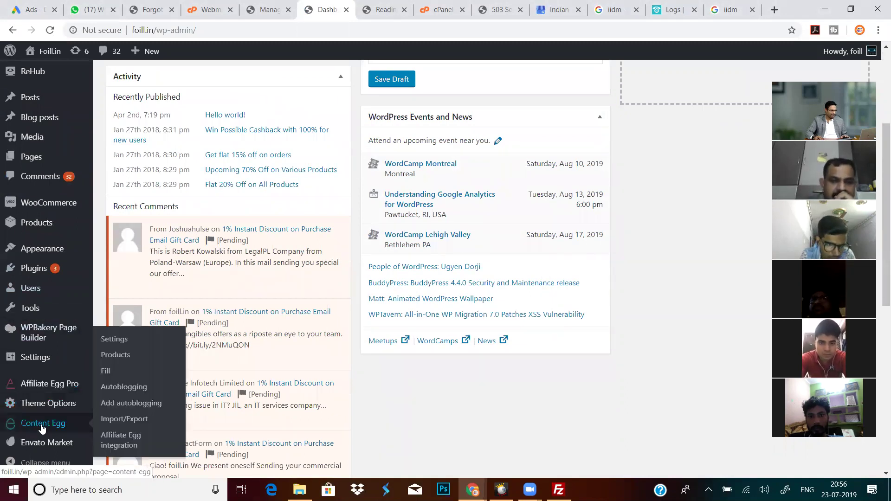
click(115, 339)
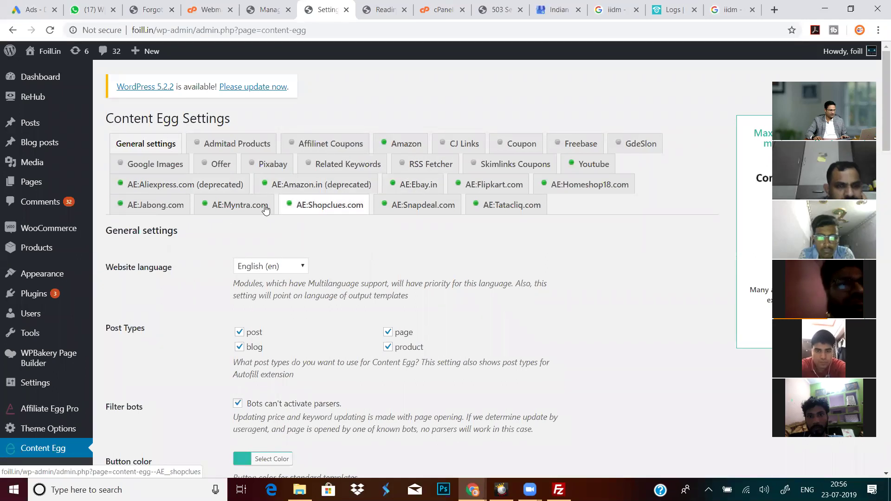
- Review the AE:Flipkart.com module options, including its Affiliate link field
click(491, 190)
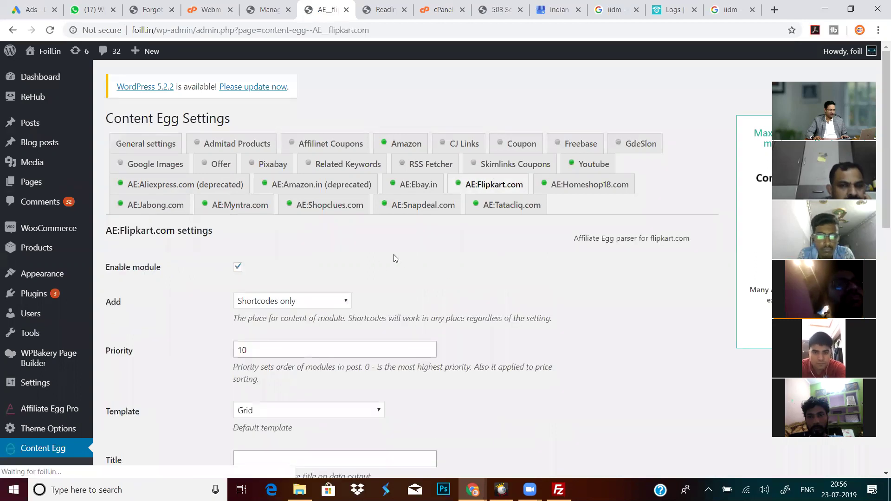
scroll(364, 275, down, 10)
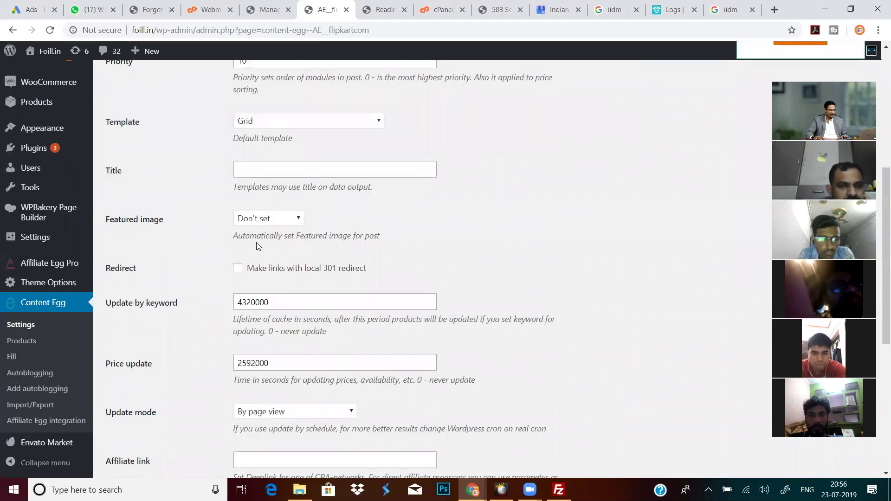
click(279, 287)
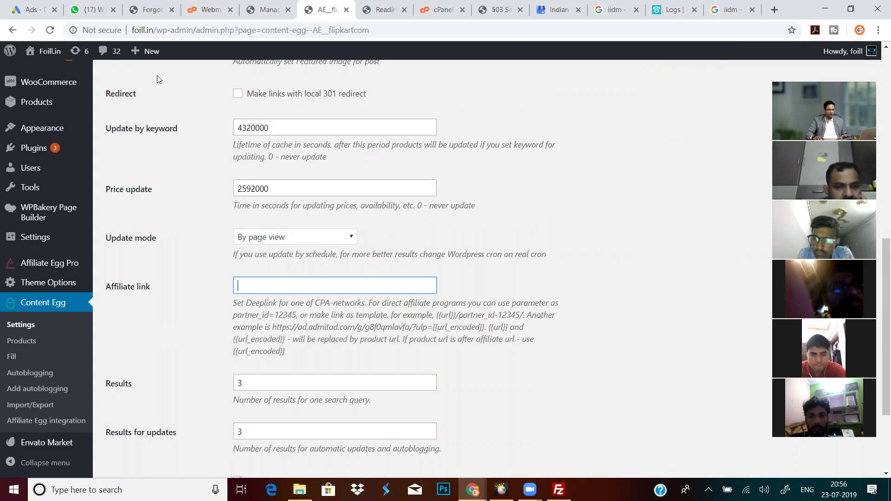
scroll(157, 75, up, 10)
mouse_move(145, 55)
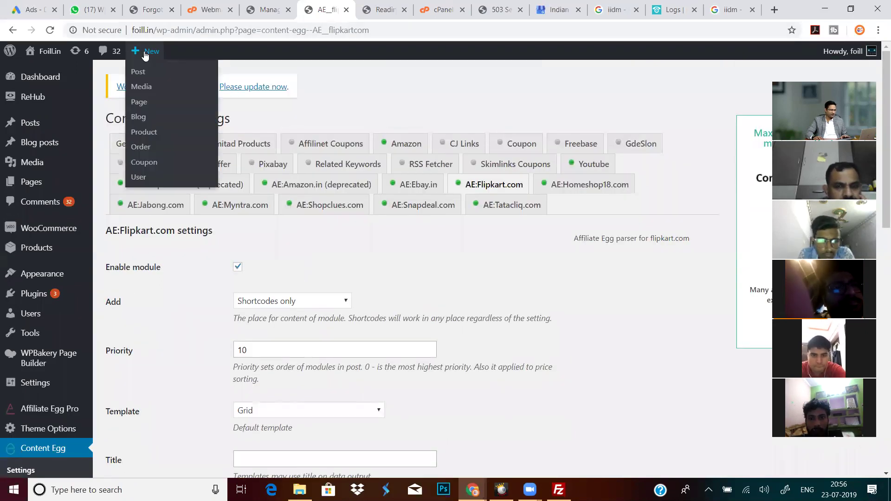
mouse_move(74, 248)
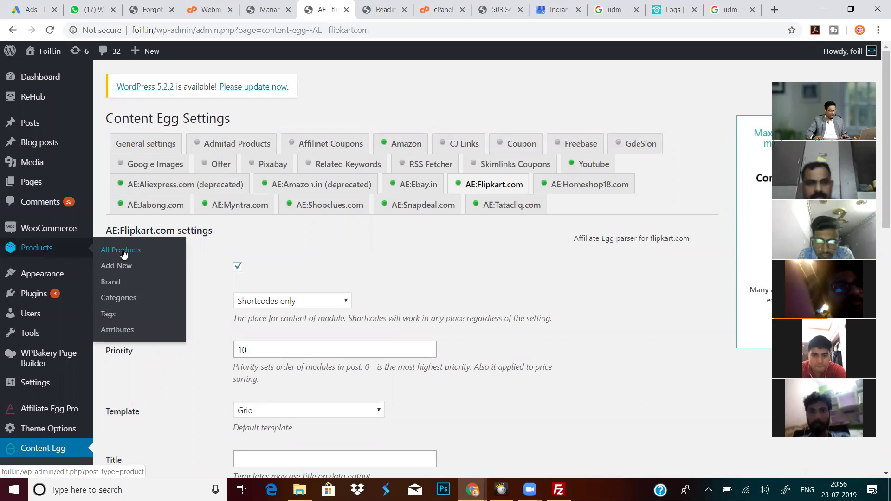
- Add a new product titled 'jhsdgfjhsdgas' and scroll down to the Content Egg section
click(120, 269)
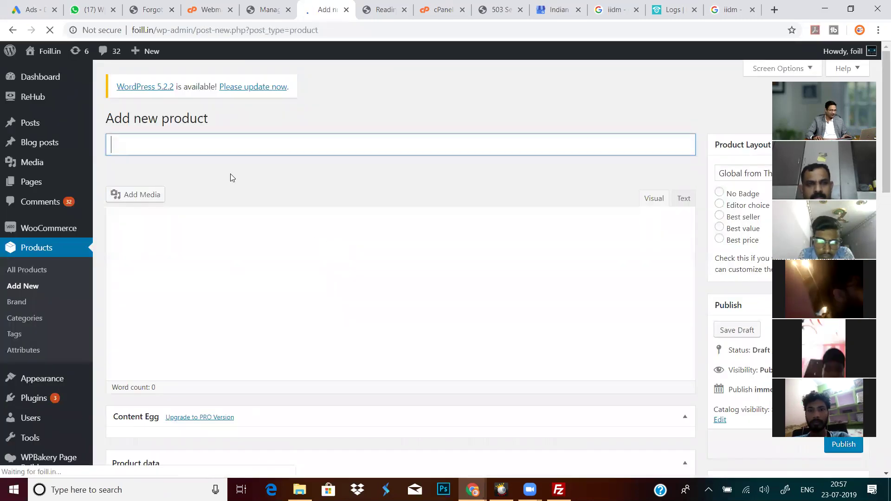
text(jhsdgfjhsdgas)
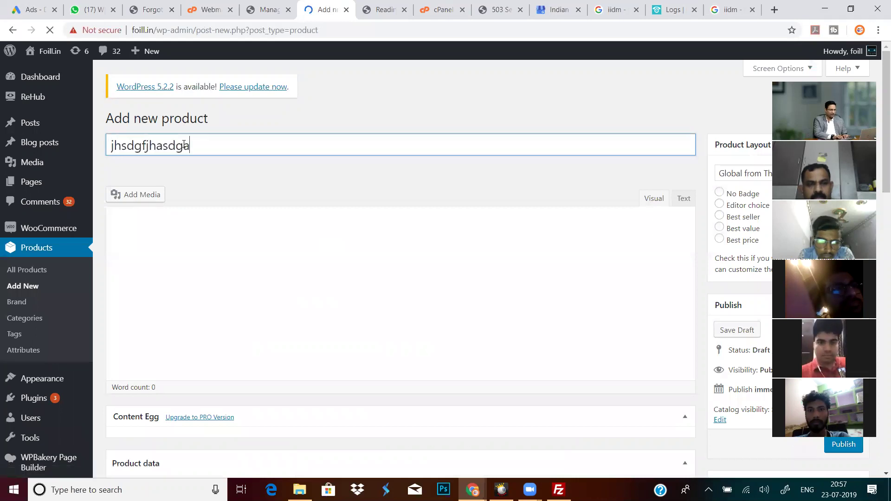
scroll(224, 201, down, 9)
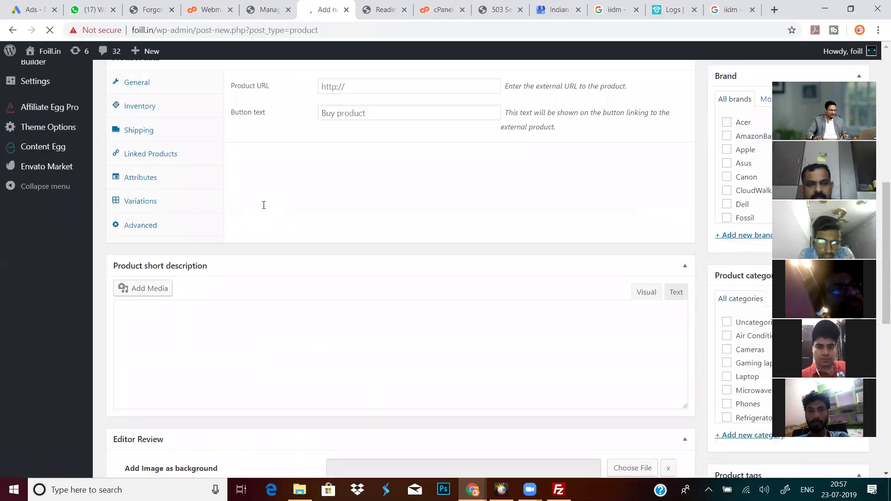
scroll(264, 205, down, 10)
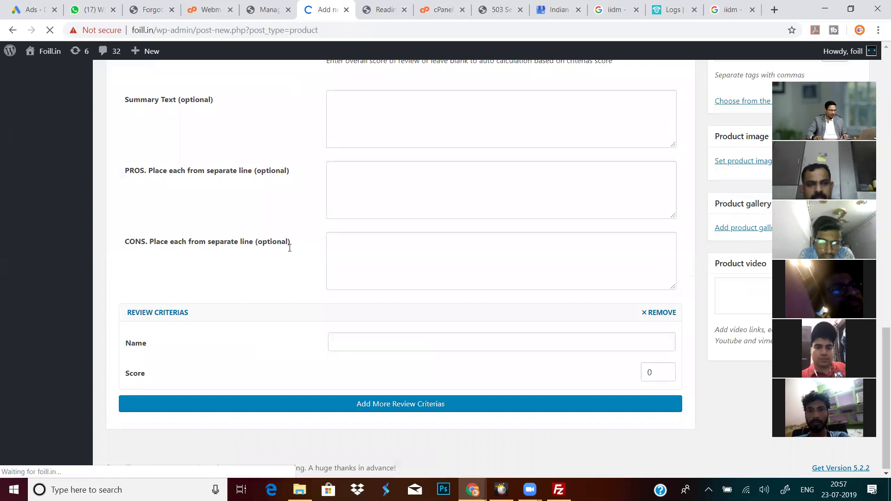
scroll(288, 247, up, 8)
scroll(179, 194, up, 8)
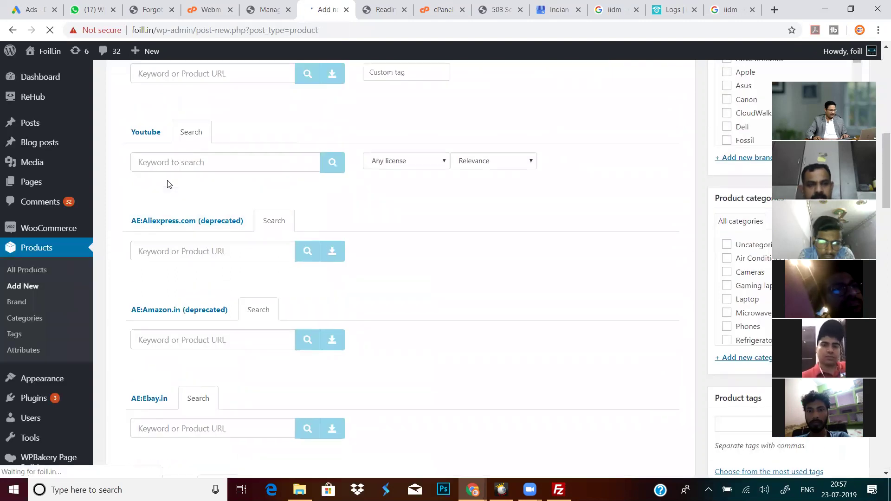
scroll(199, 197, down, 6)
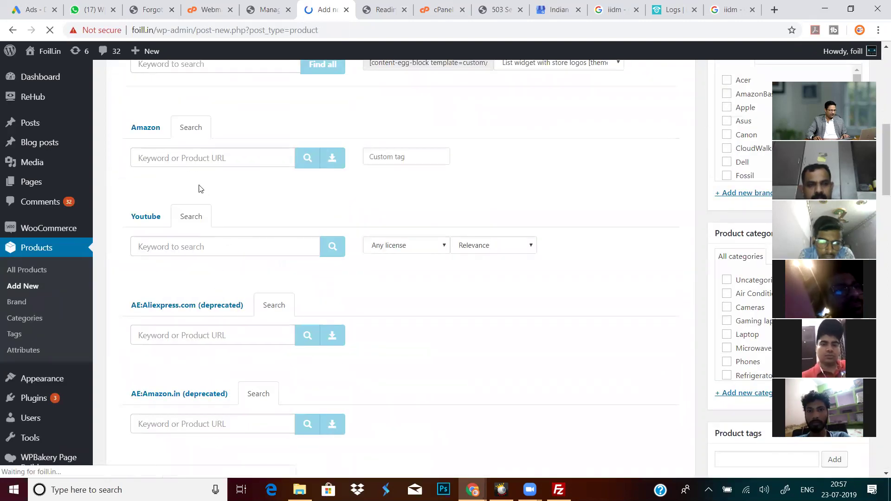
- Search Content Egg's Youtube module for 'samsung phone' and AE:Aliexpress for 'phone'
click(180, 250)
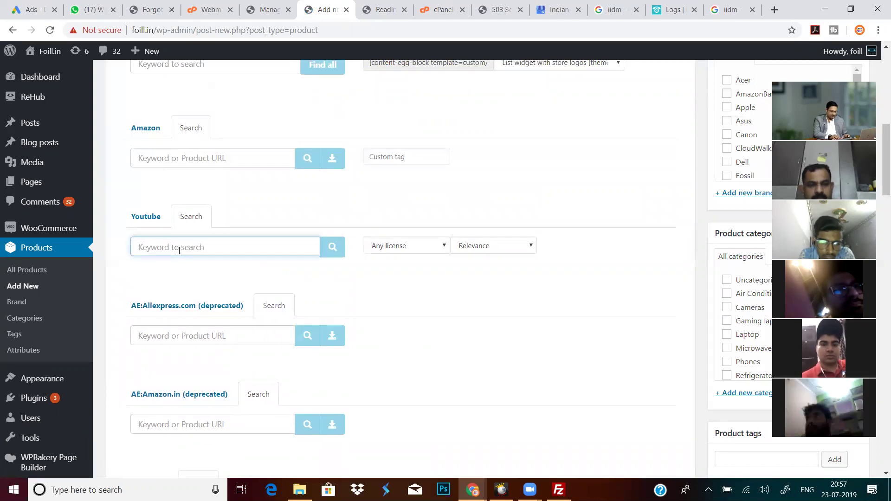
text(samsung pho)
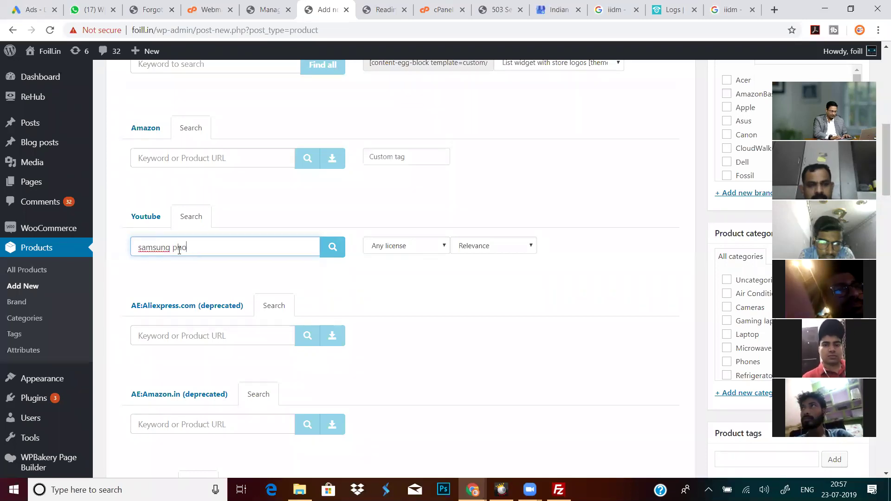
text(ne)
key(Return)
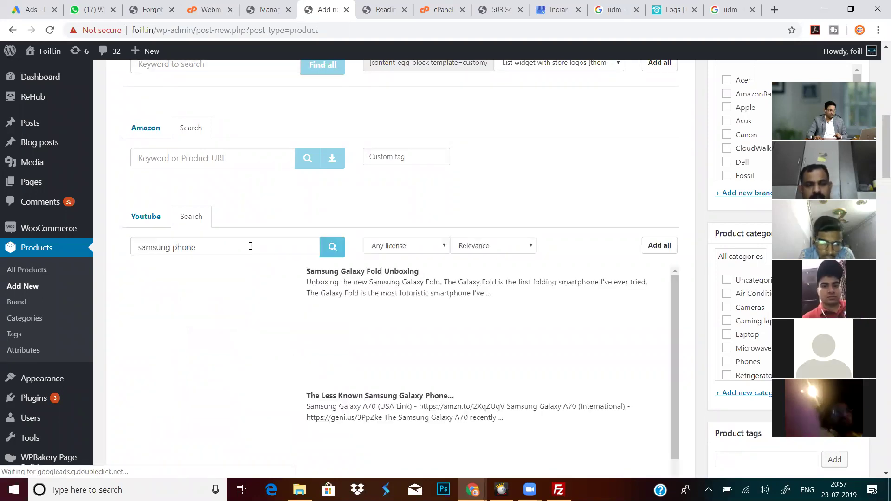
scroll(274, 312, down, 3)
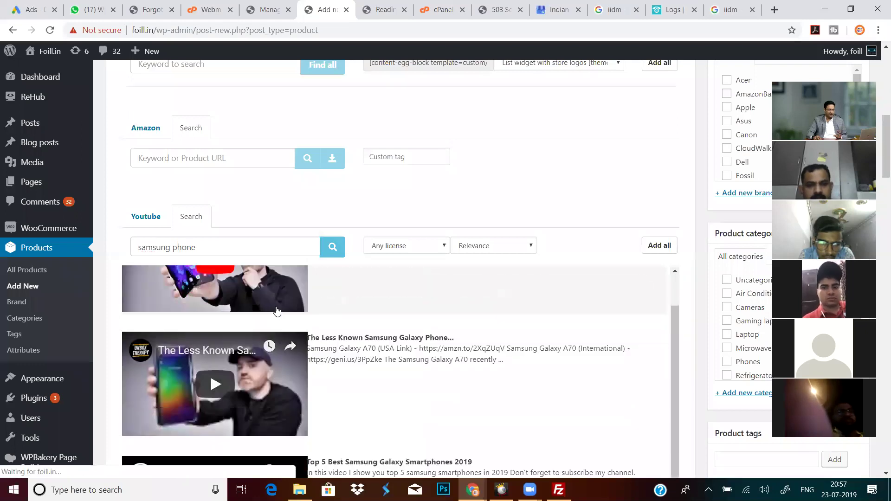
scroll(350, 310, down, 10)
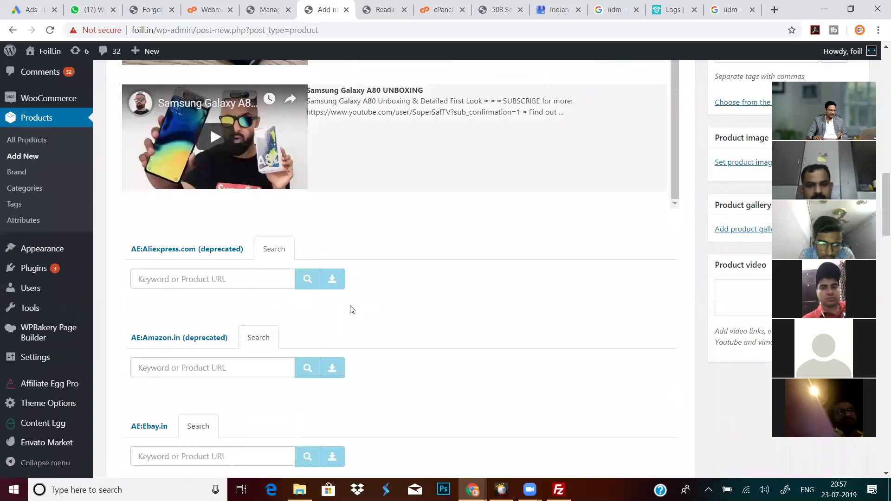
click(211, 213)
text(phone)
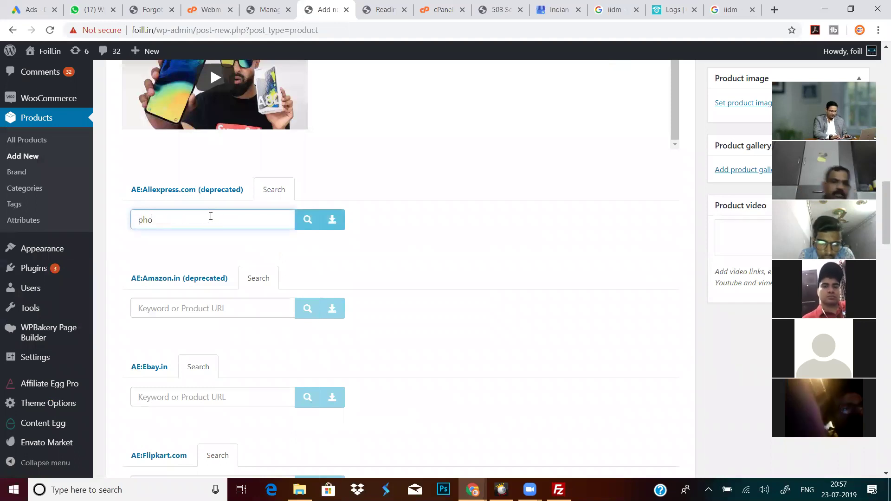
key(Return)
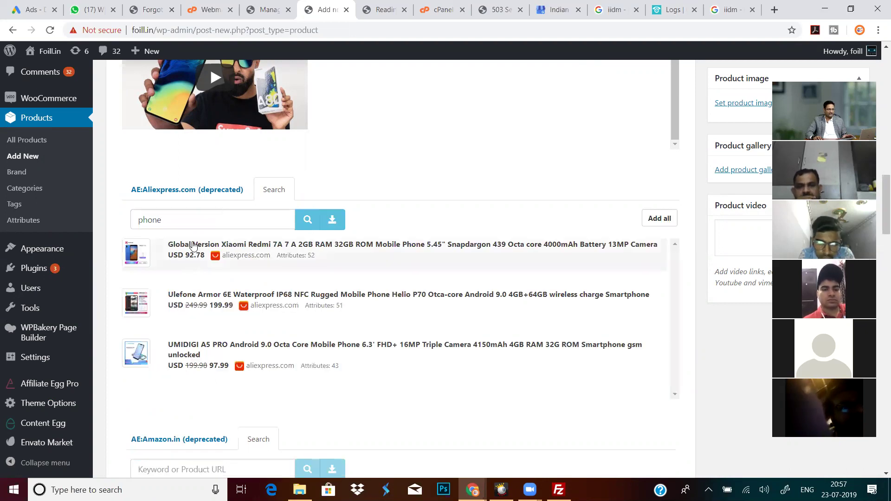
- Add the Xiaomi Redmi 7A listing and the Best Samsung Phones video to the product
click(216, 245)
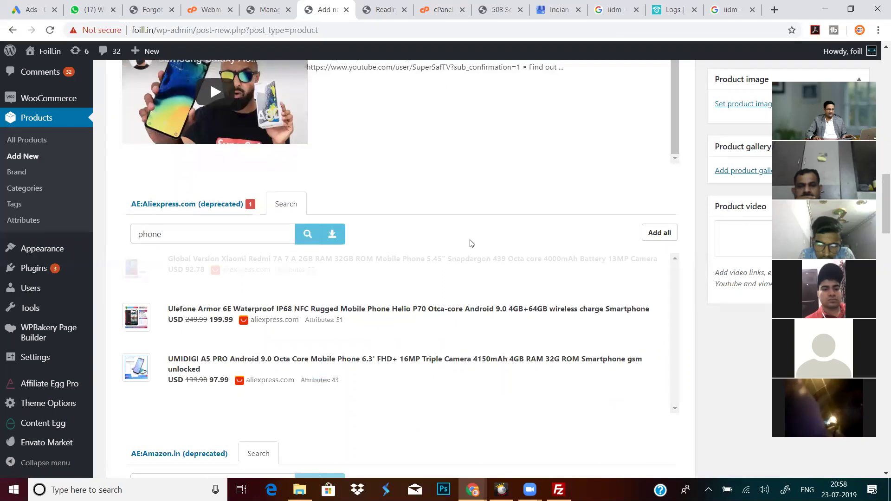
scroll(472, 244, up, 3)
click(379, 221)
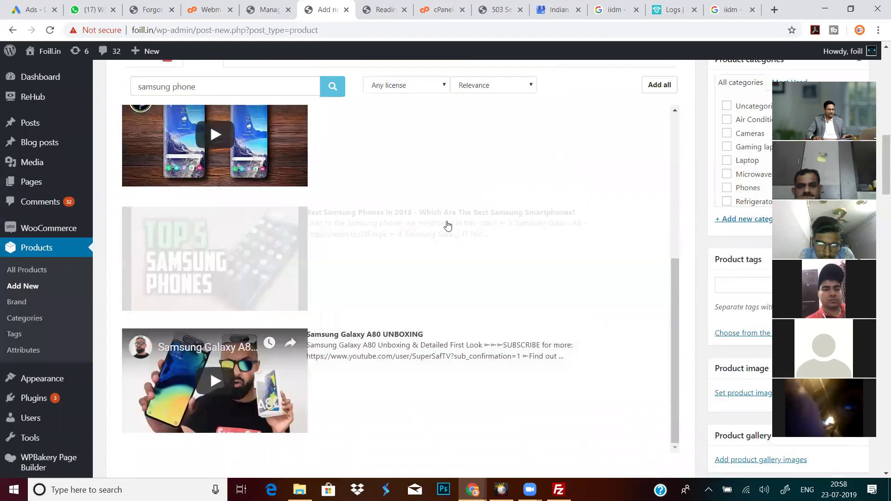
scroll(448, 225, up, 10)
scroll(450, 221, up, 6)
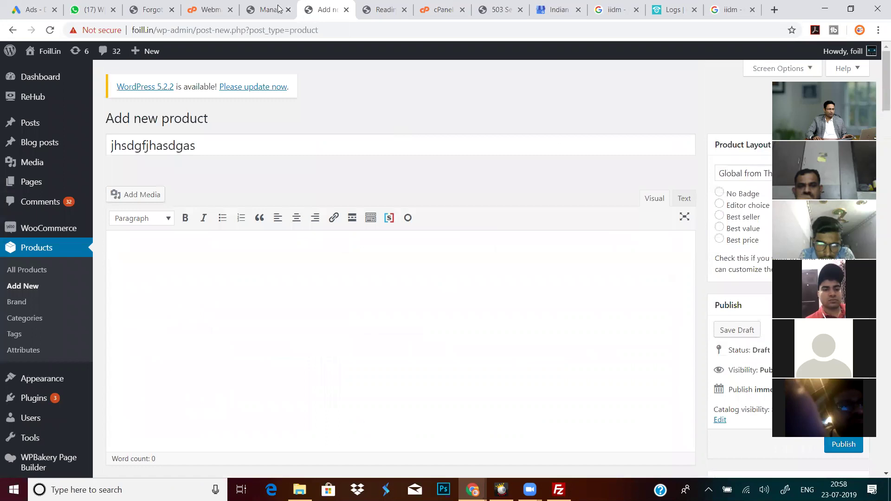
- In the ResellerClub Manage tab, navigate to foill.in via the autocompleted 'foill' address
click(267, 11)
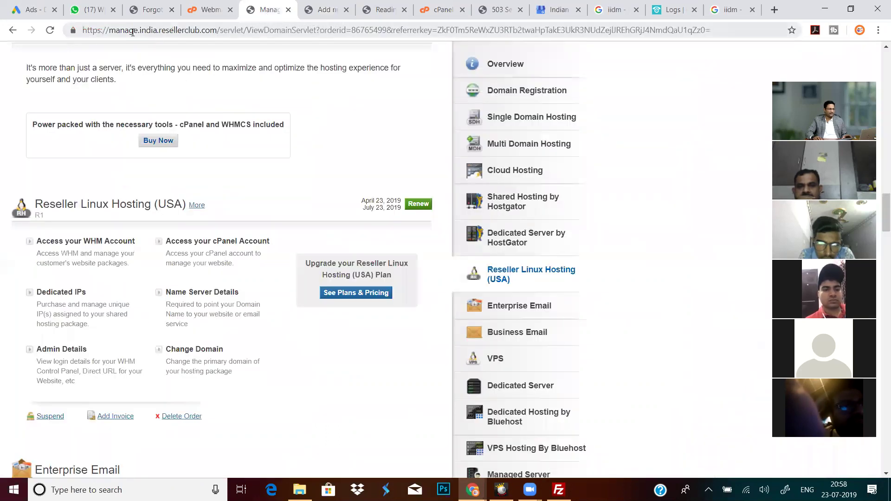
click(132, 31)
text(foill.in)
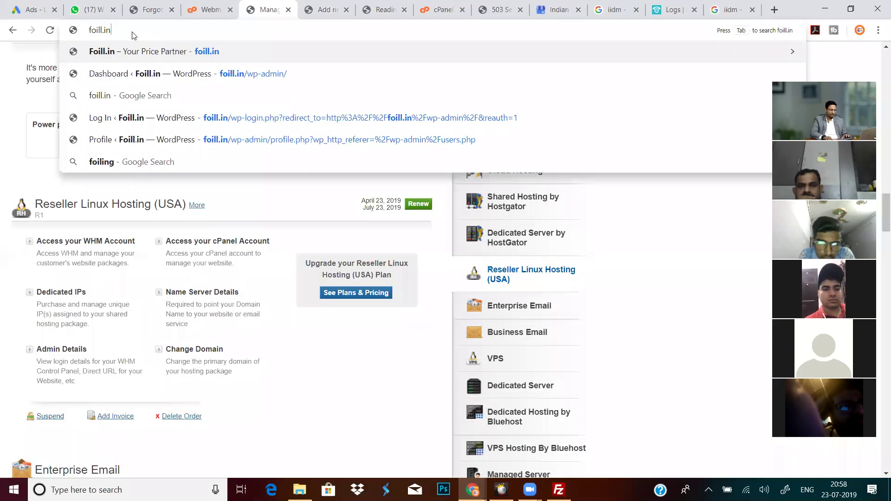
key(Return)
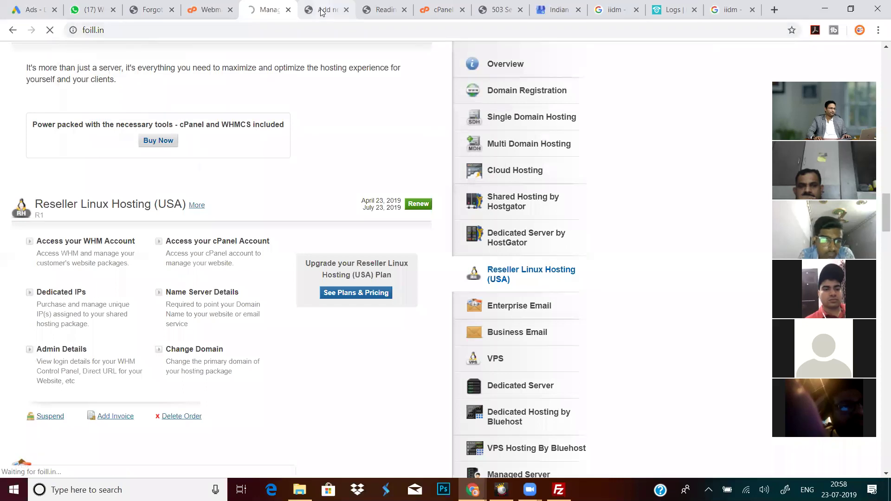